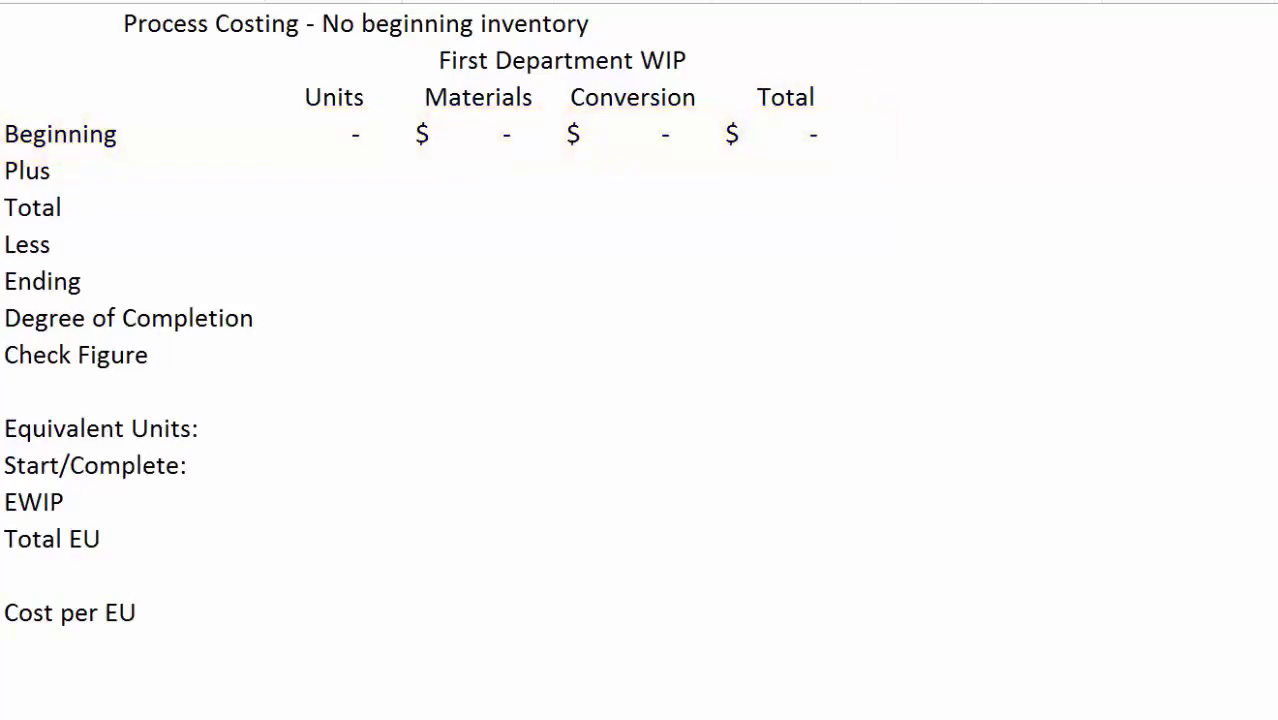
# - Fill the Plus row with 700,000 units, 175,000 for materials and 196,500 for conversion
pyautogui.click(333, 169)
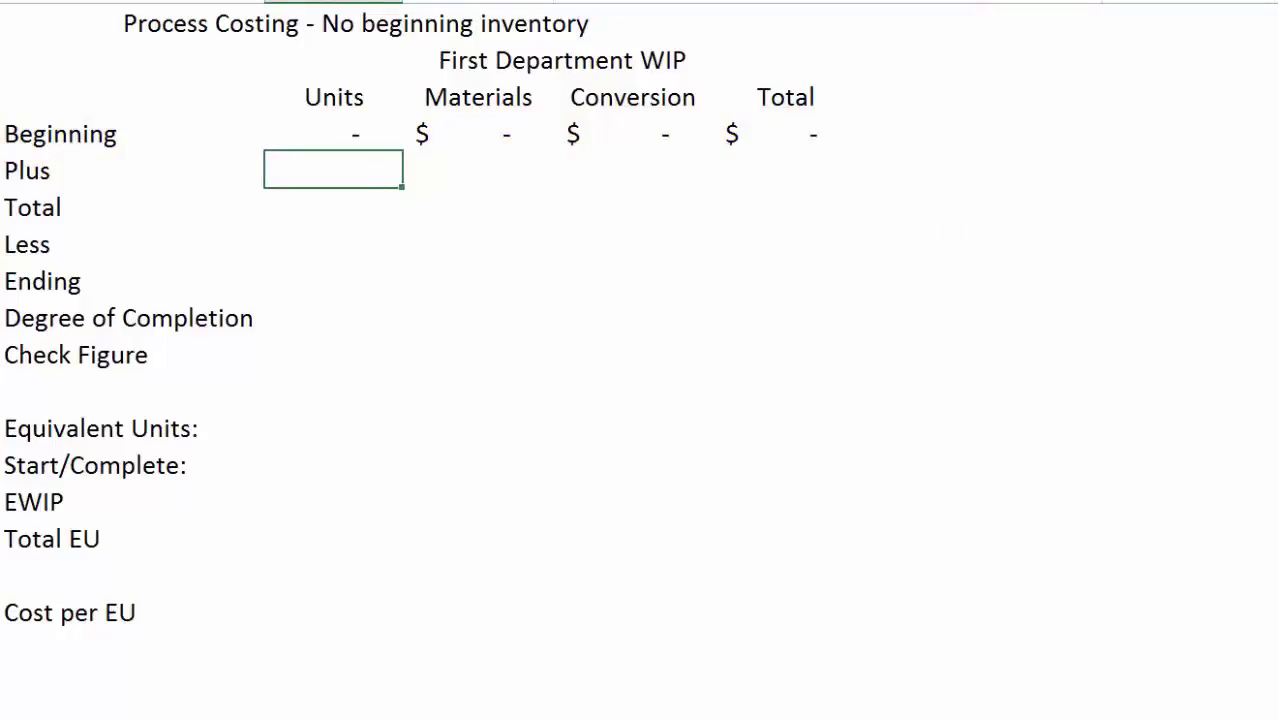
pyautogui.write('700000')
pyautogui.press('Tab')
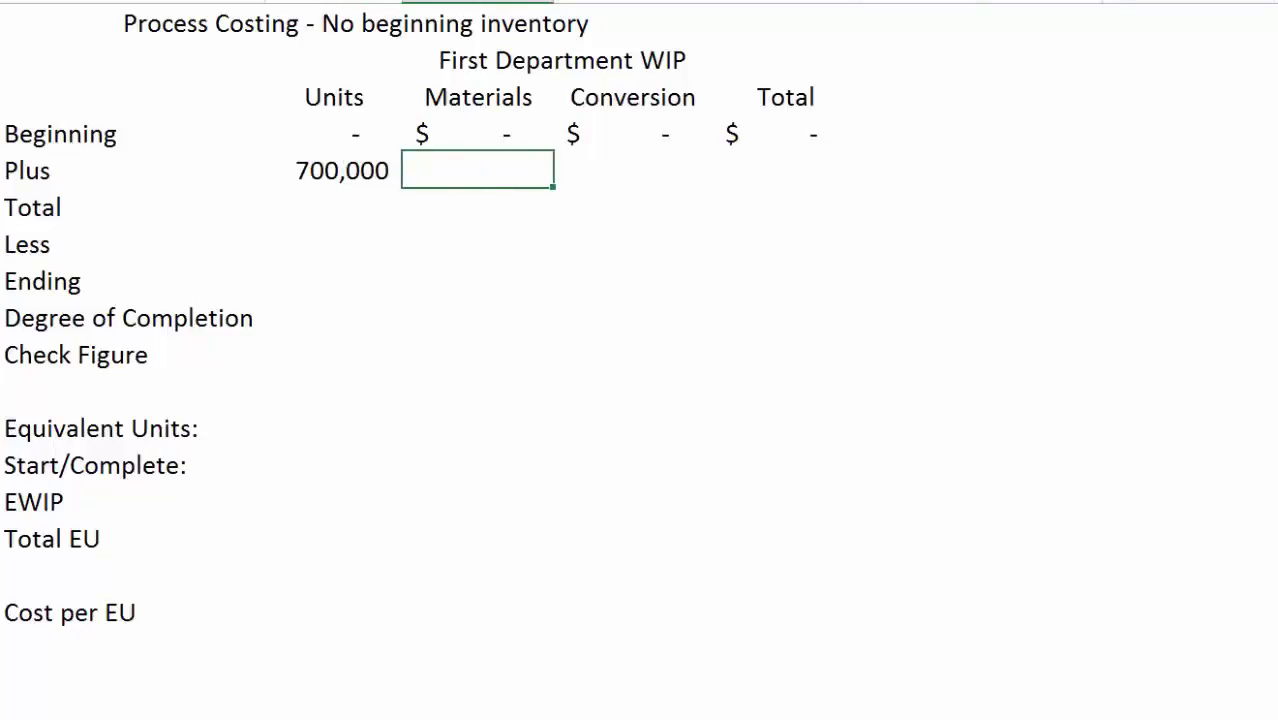
pyautogui.write('175000')
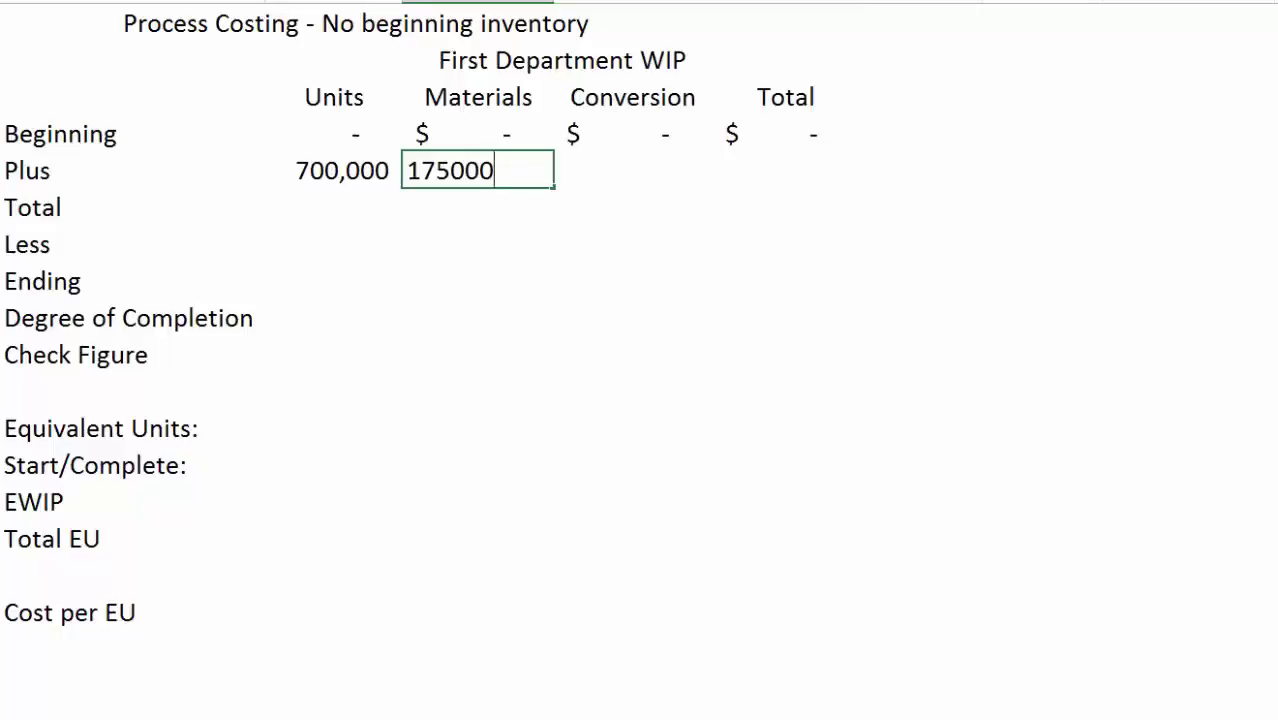
pyautogui.press('Tab')
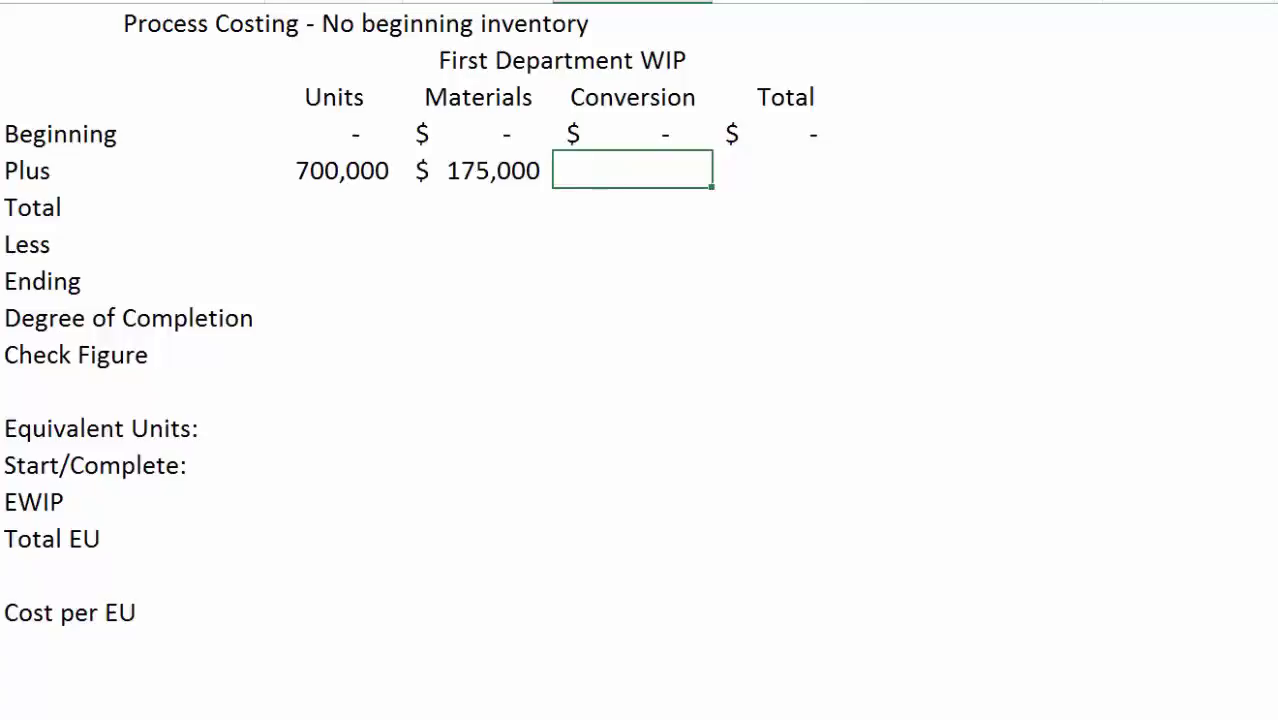
pyautogui.write('196500')
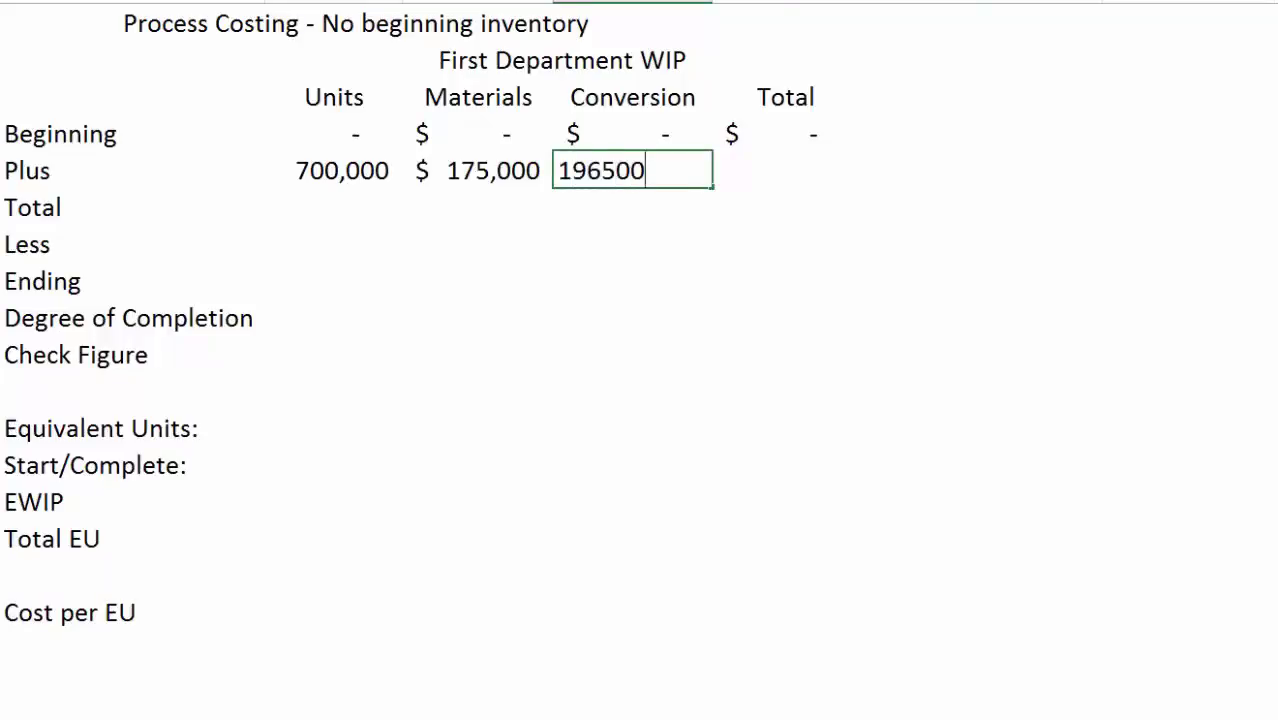
pyautogui.press('Tab')
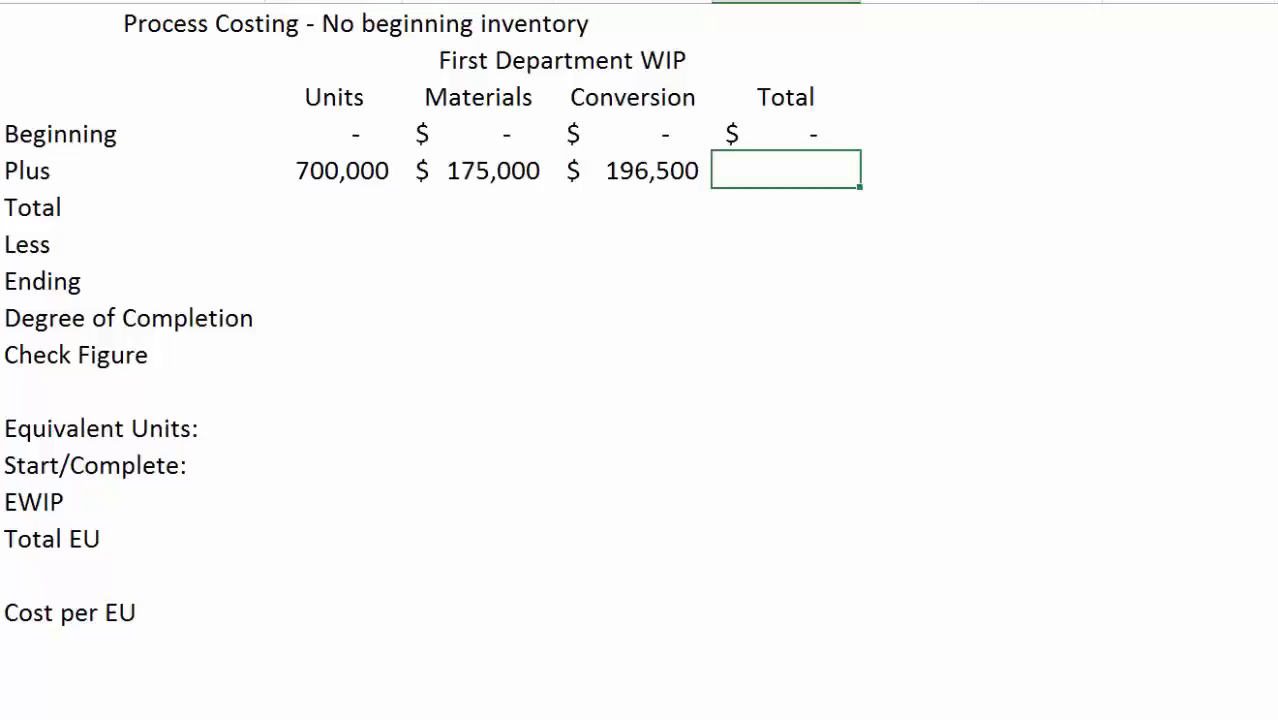
# - Calculate the Plus row's total cost with a formula adding its materials and conversion amounts
pyautogui.write('+')
pyautogui.press('Left')
pyautogui.press('Left')
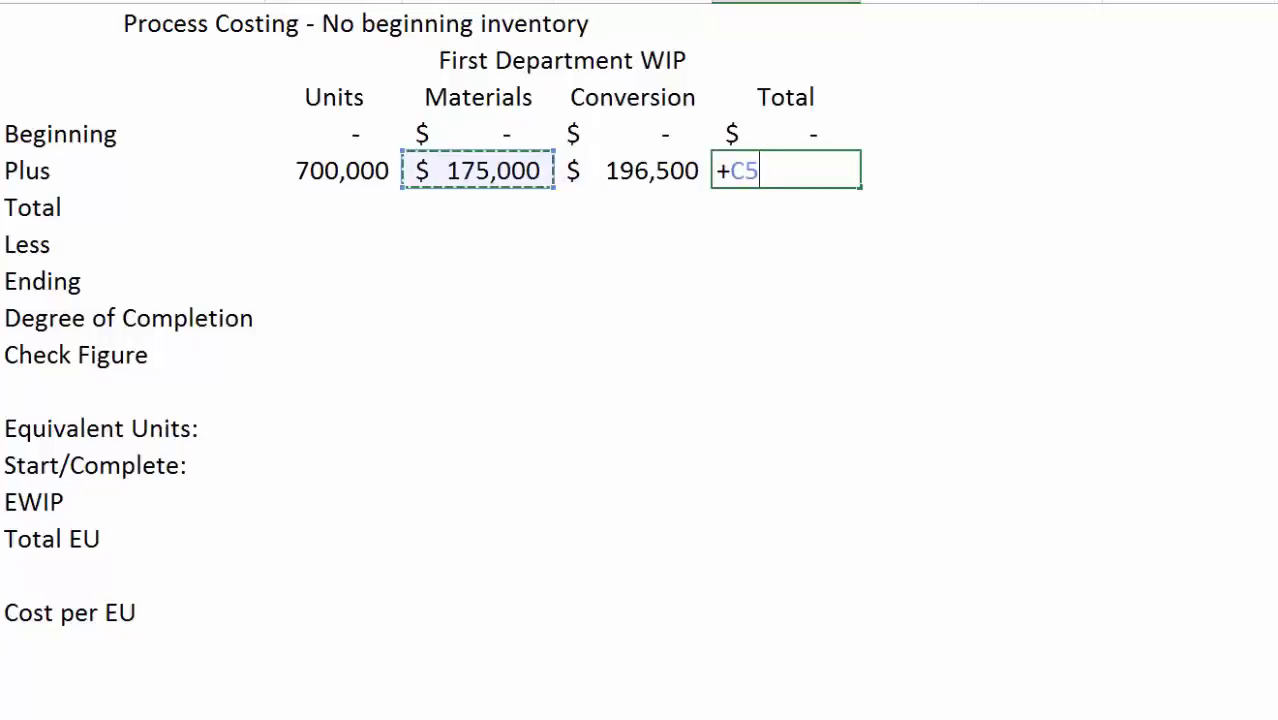
pyautogui.write('+')
pyautogui.press('Left')
pyautogui.press('Return')
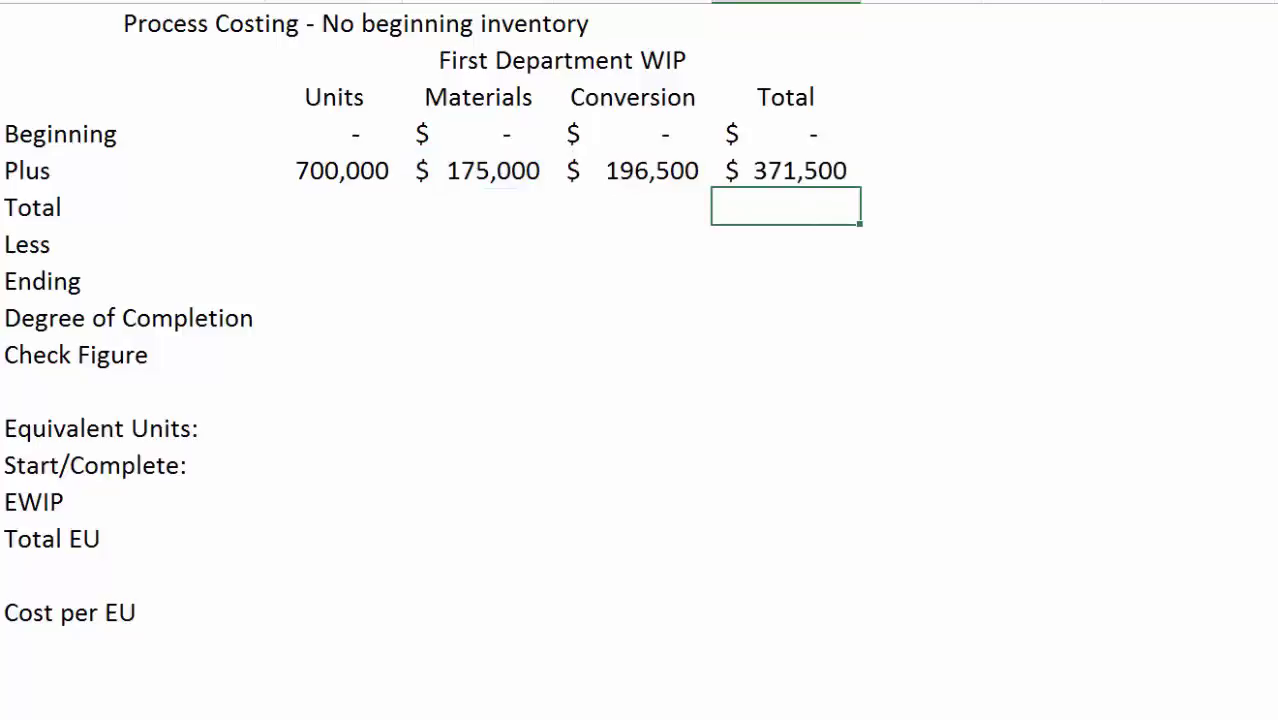
# - Enter a formula in the Total row's Units cell that adds the Beginning and Plus units
pyautogui.press('Left')
pyautogui.press('Left')
pyautogui.press('Left')
pyautogui.write('+')
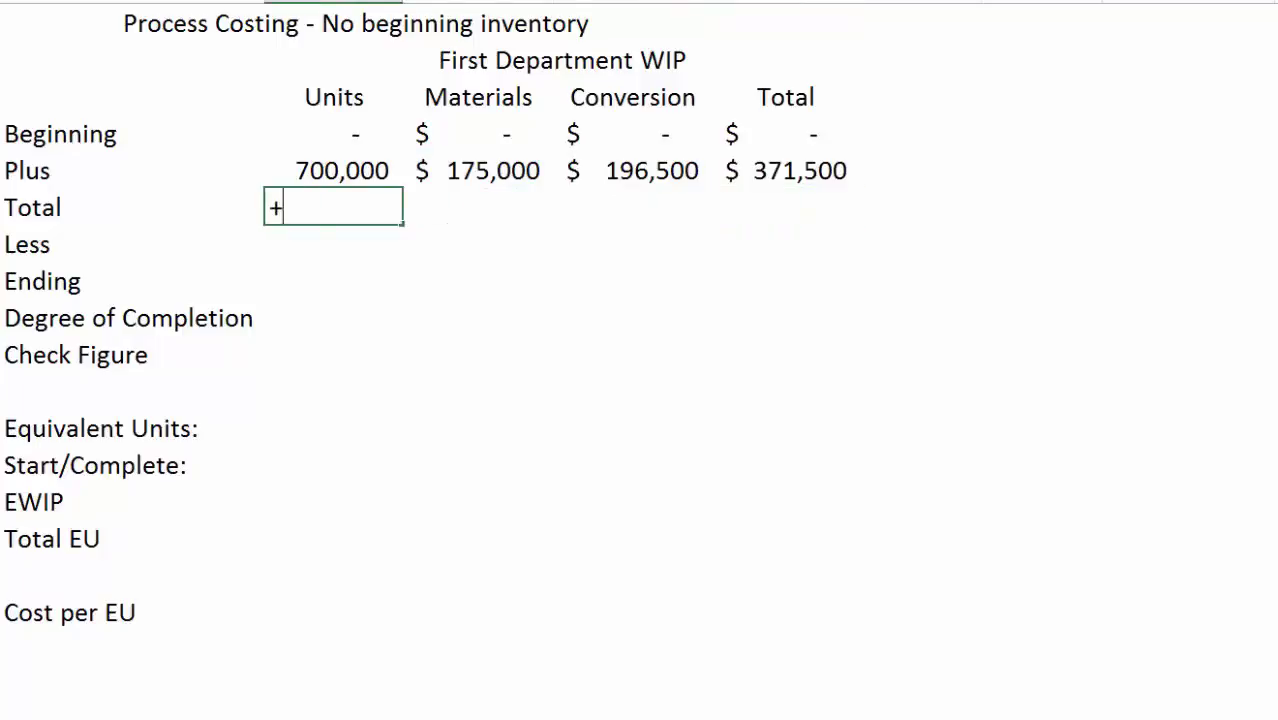
pyautogui.press('Up')
pyautogui.press('Up')
pyautogui.write('+')
pyautogui.press('Up')
pyautogui.press('Return')
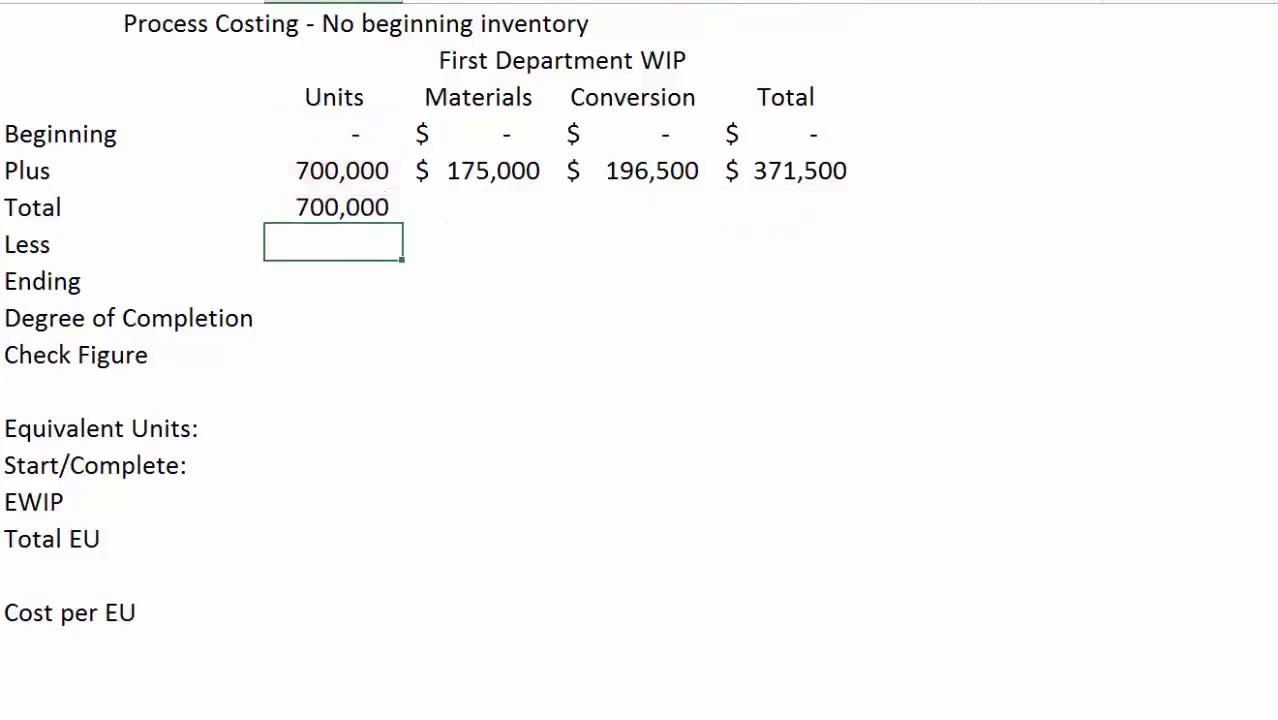
# - Fill the Total row's Units formula across the Materials, Conversion and Total columns
pyautogui.press('Up')
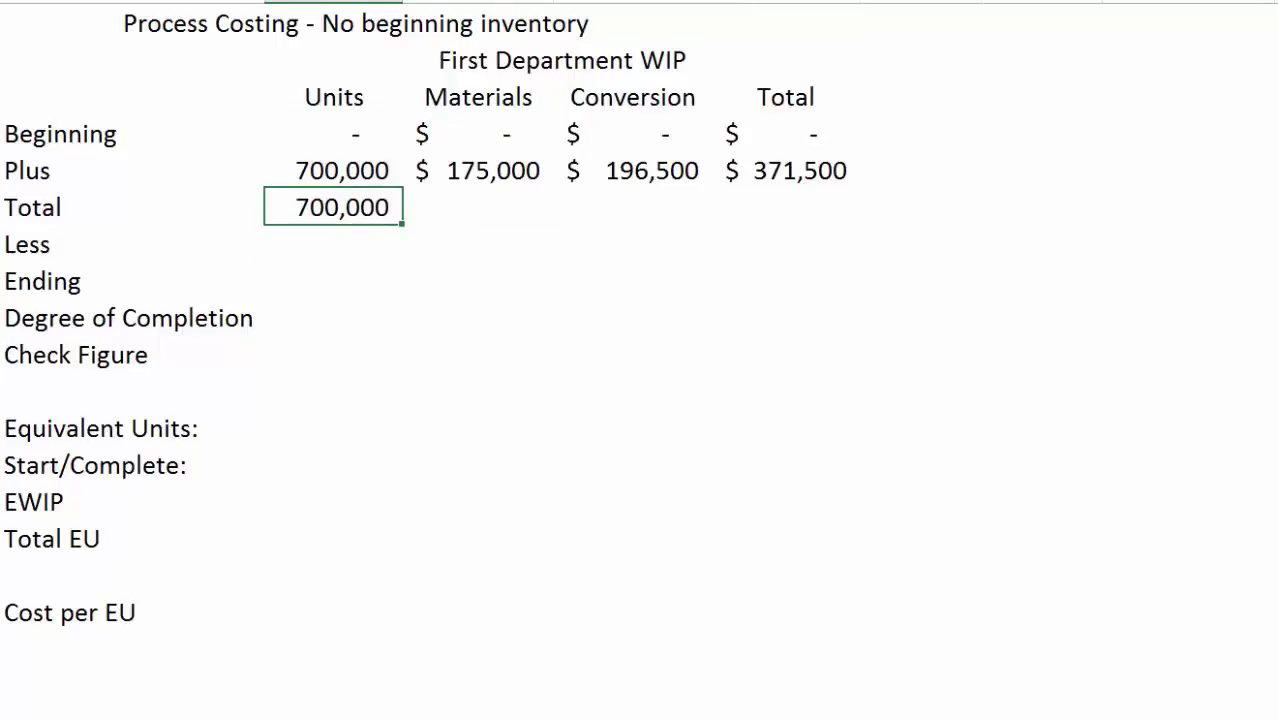
pyautogui.hotkey('shift', 'Right')
pyautogui.hotkey('shift', 'Right')
pyautogui.hotkey('shift', 'Right')
pyautogui.hotkey('ctrl', 'r')
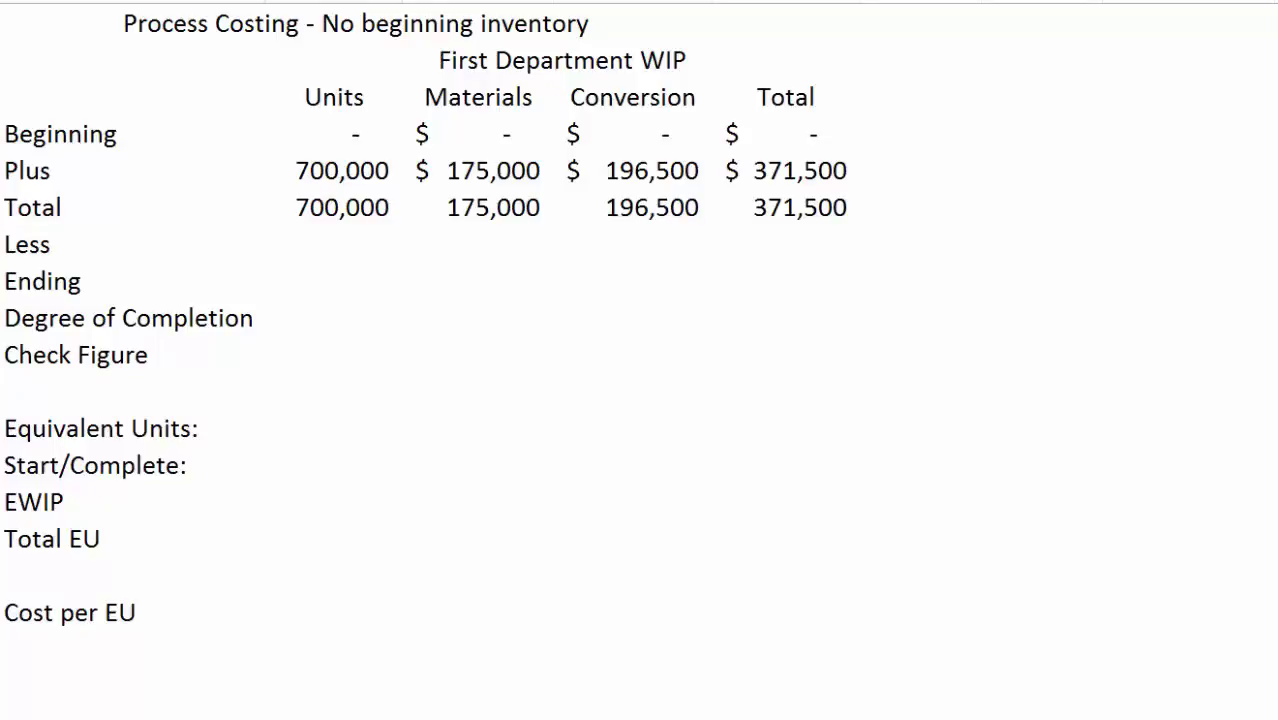
# - Enter 625,000 as the units in the Less row
pyautogui.click(333, 243)
pyautogui.write('625000')
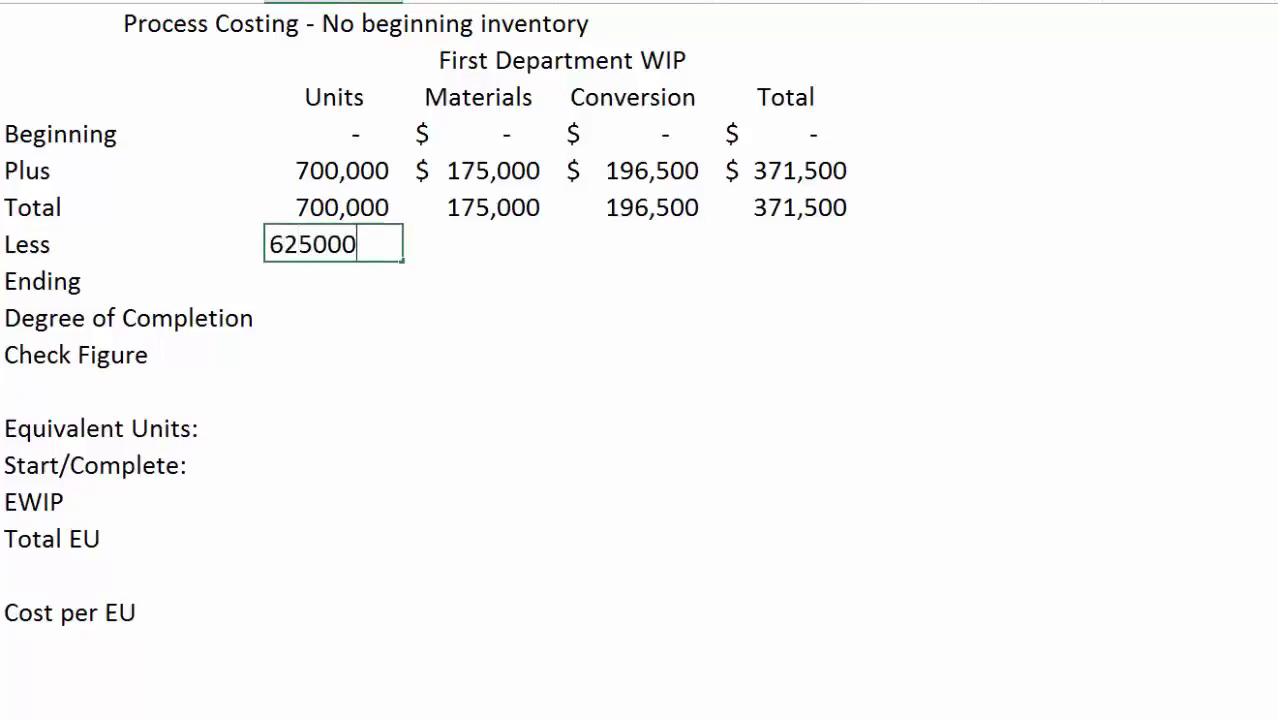
pyautogui.press('Return')
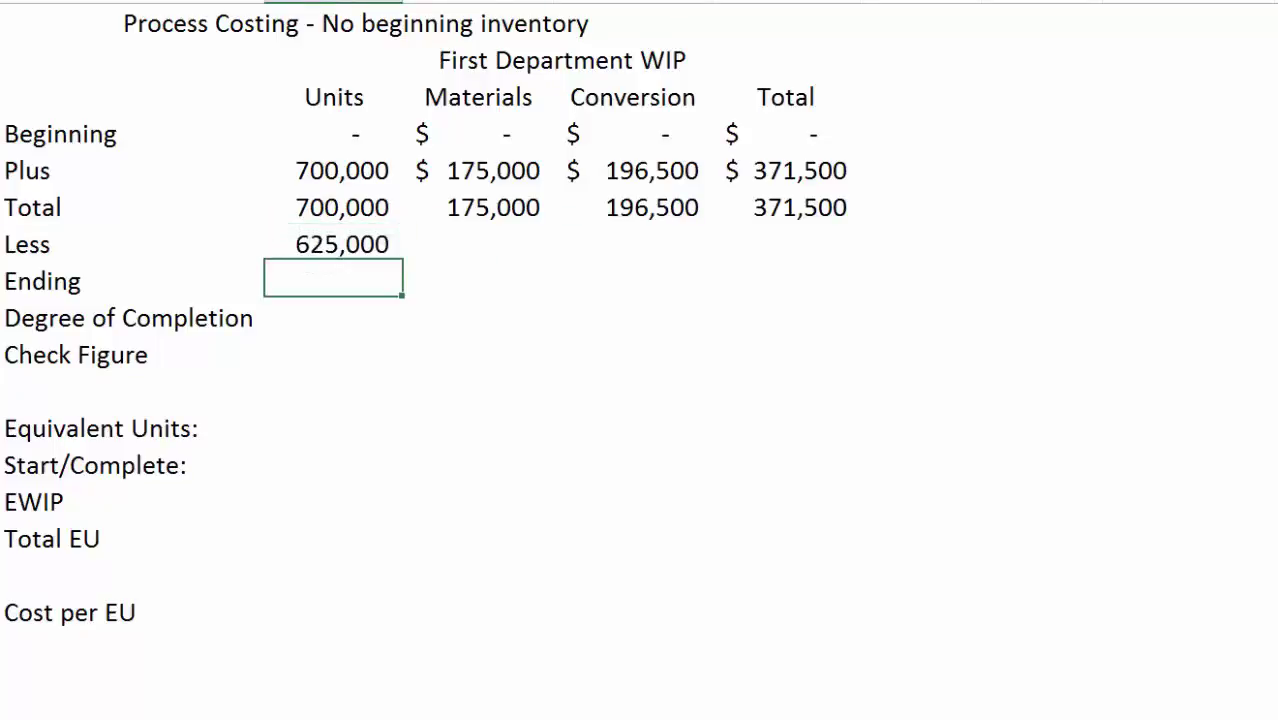
# - Calculate the Ending units with a formula subtracting the Less units from the Total units
pyautogui.write('+')
pyautogui.press('Up')
pyautogui.write('+')
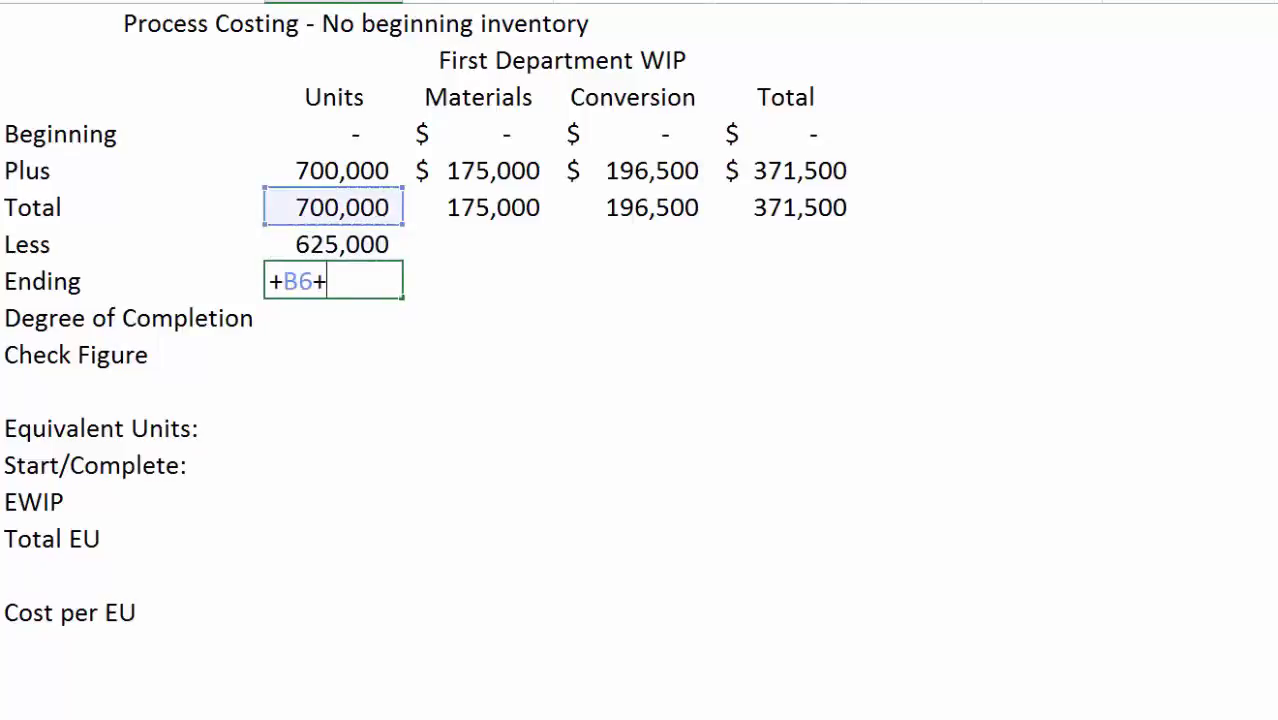
pyautogui.press('Up')
pyautogui.press('BackSpace')
pyautogui.press('BackSpace')
pyautogui.press('BackSpace')
pyautogui.write('-')
pyautogui.press('Up')
pyautogui.press('Return')
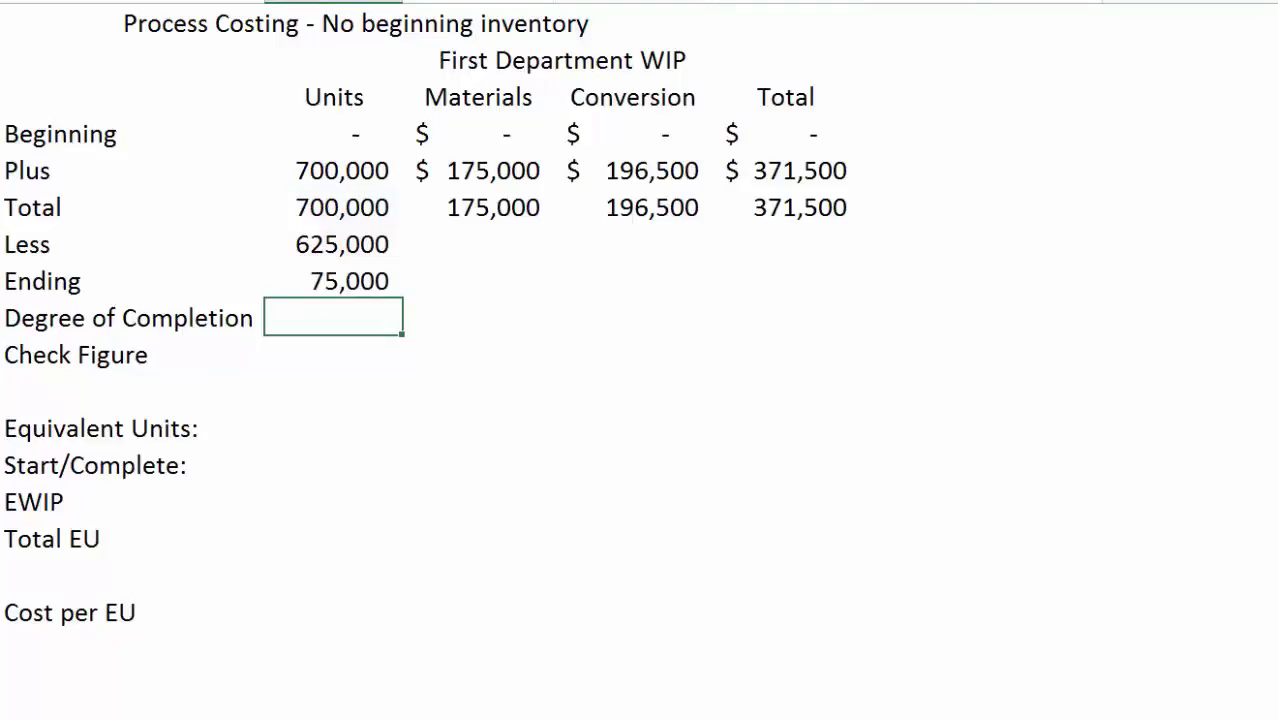
# - Set the degree of completion for Materials to 100%
pyautogui.press('Right')
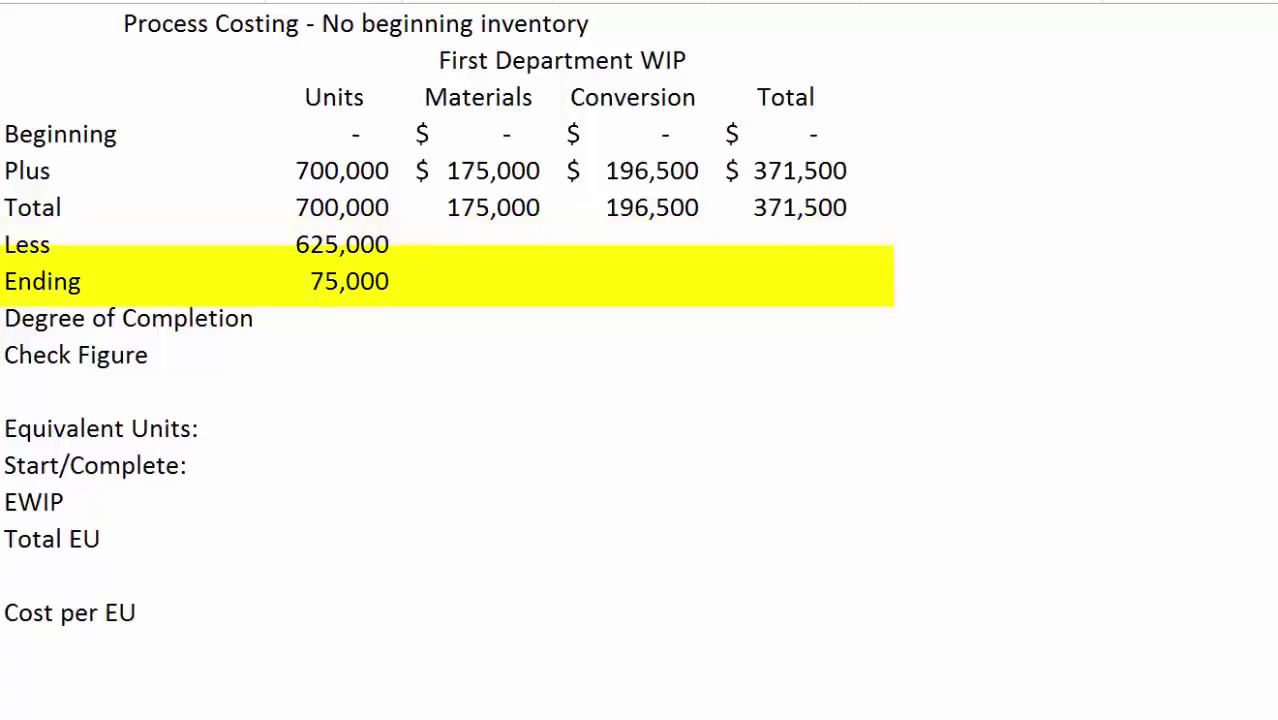
pyautogui.click(477, 353)
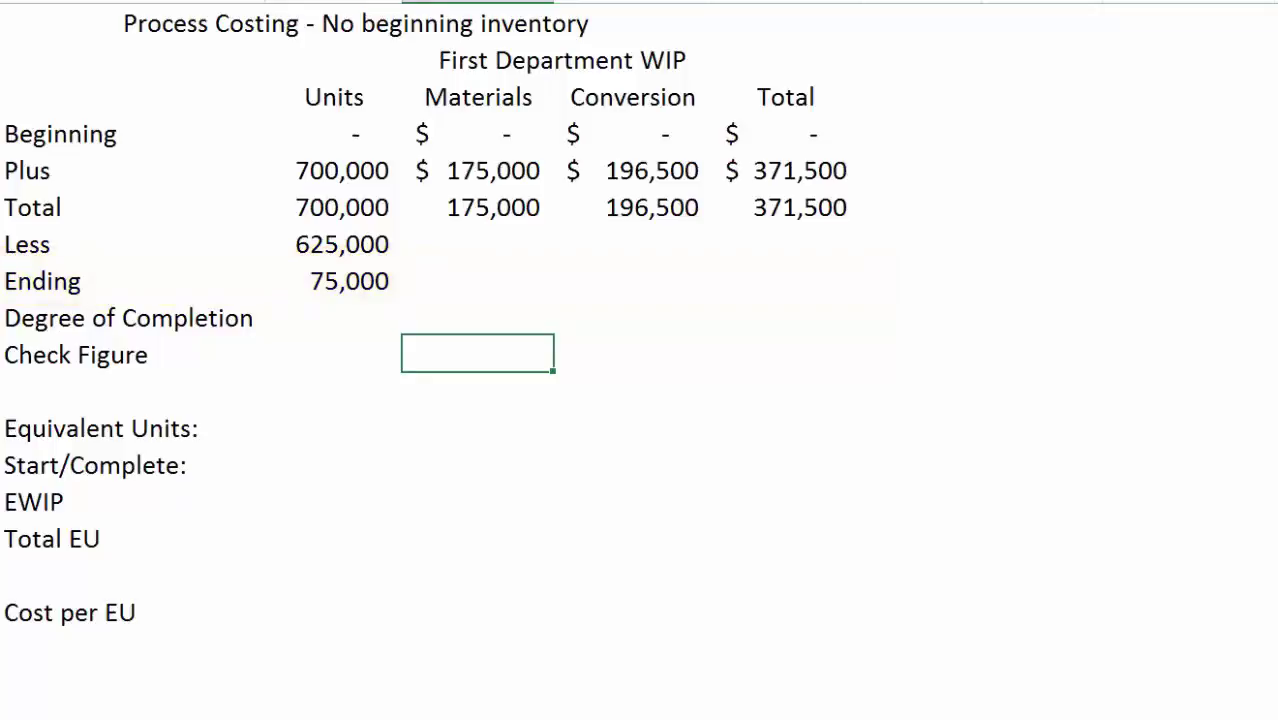
pyautogui.click(477, 317)
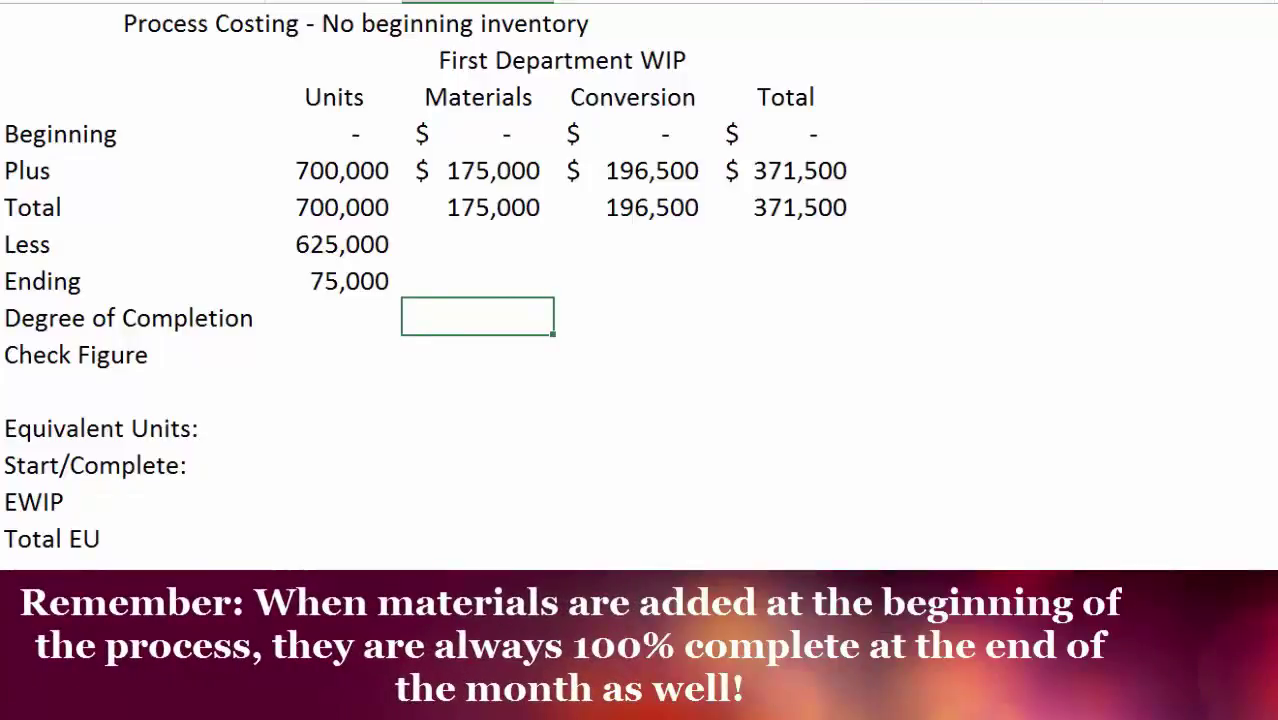
pyautogui.write('100')
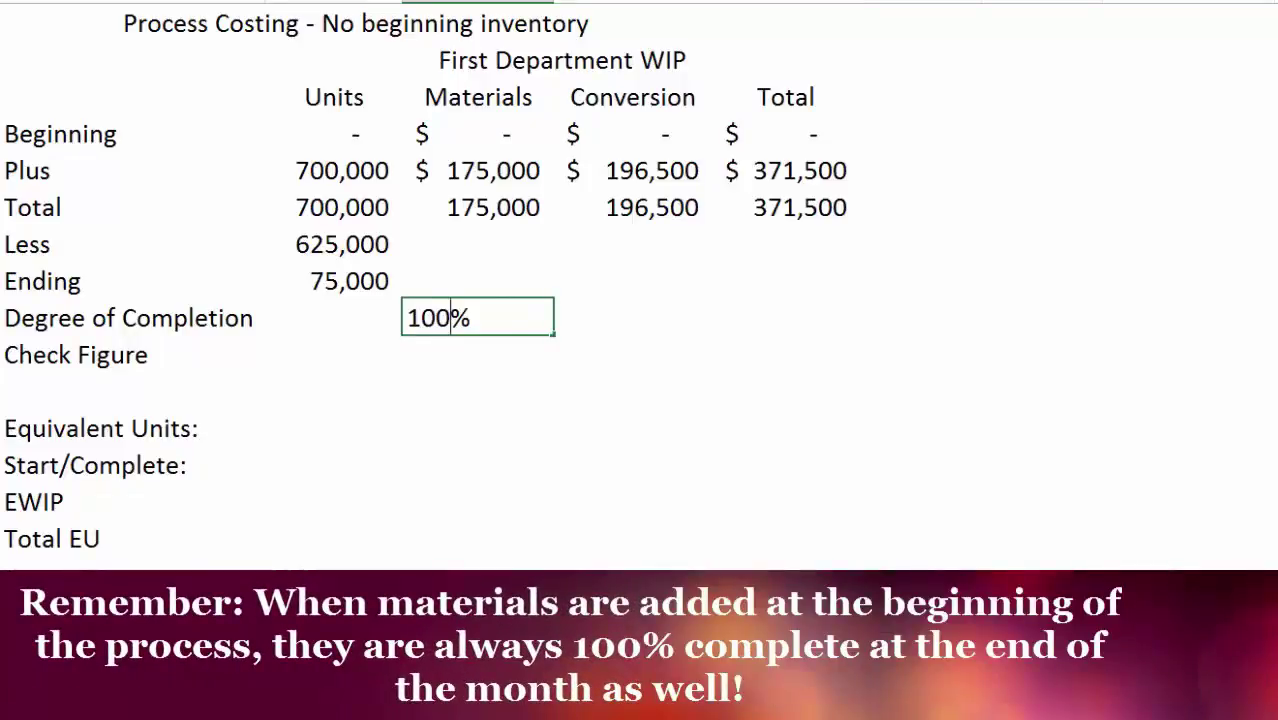
pyautogui.press('Return')
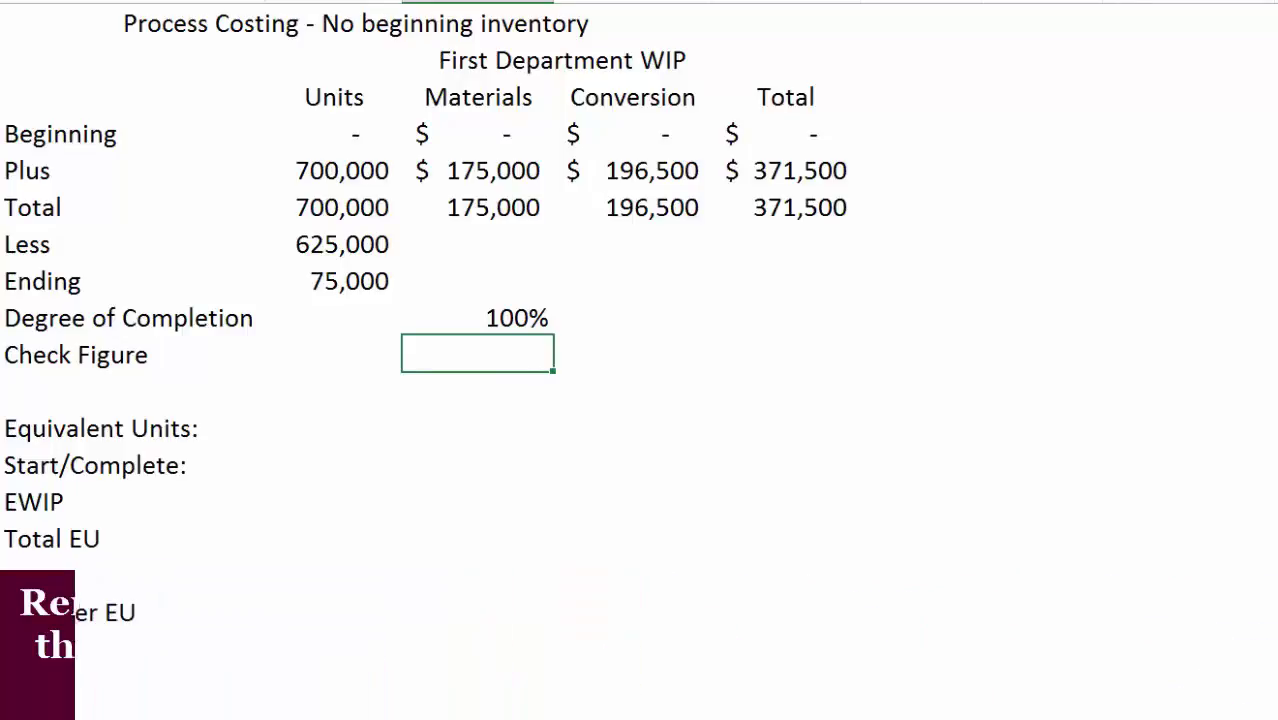
# - Link the Materials Start/Complete equivalent units to the Less row's units with +B7
pyautogui.press('Down')
pyautogui.press('Down')
pyautogui.press('Down')
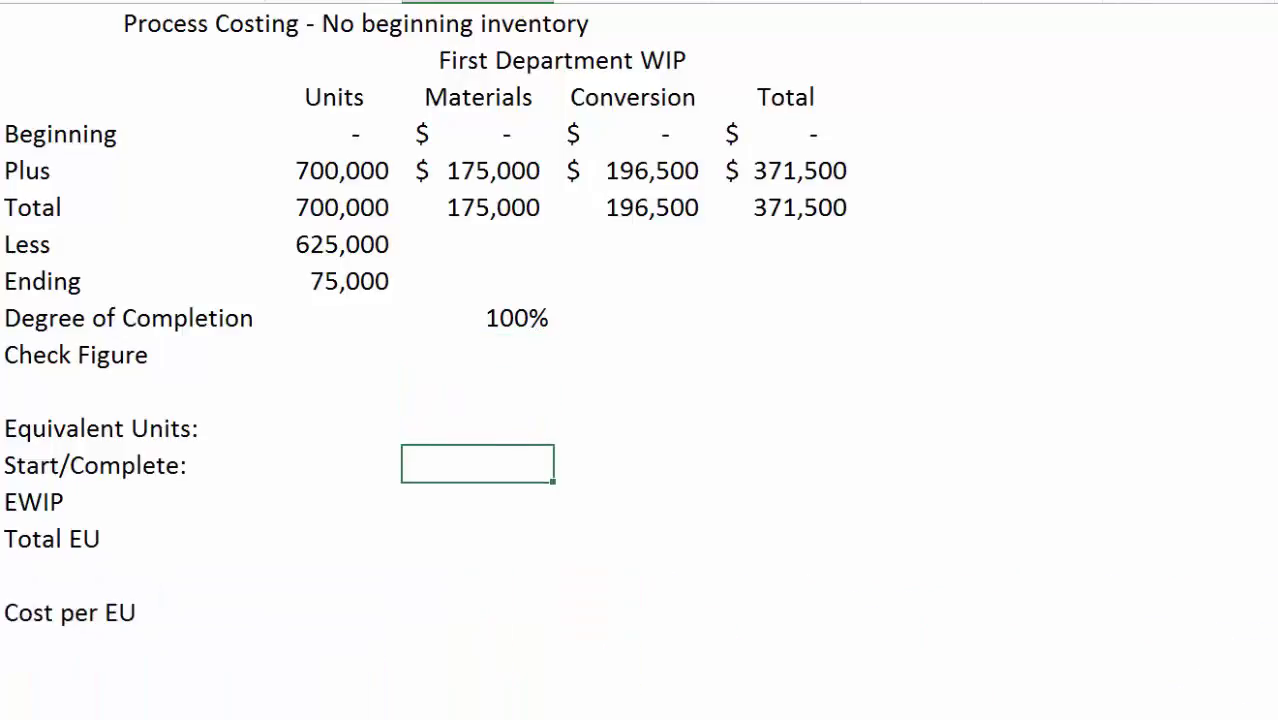
pyautogui.write('+')
pyautogui.click(333, 244)
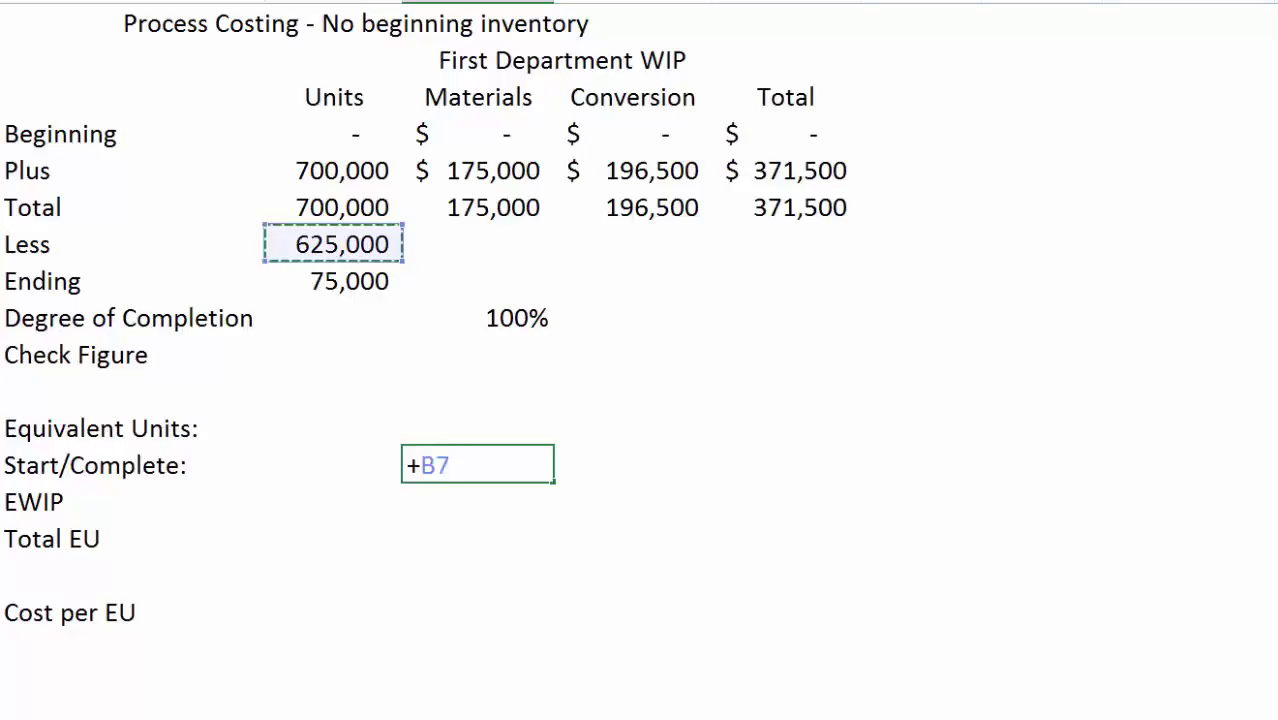
pyautogui.press('Return')
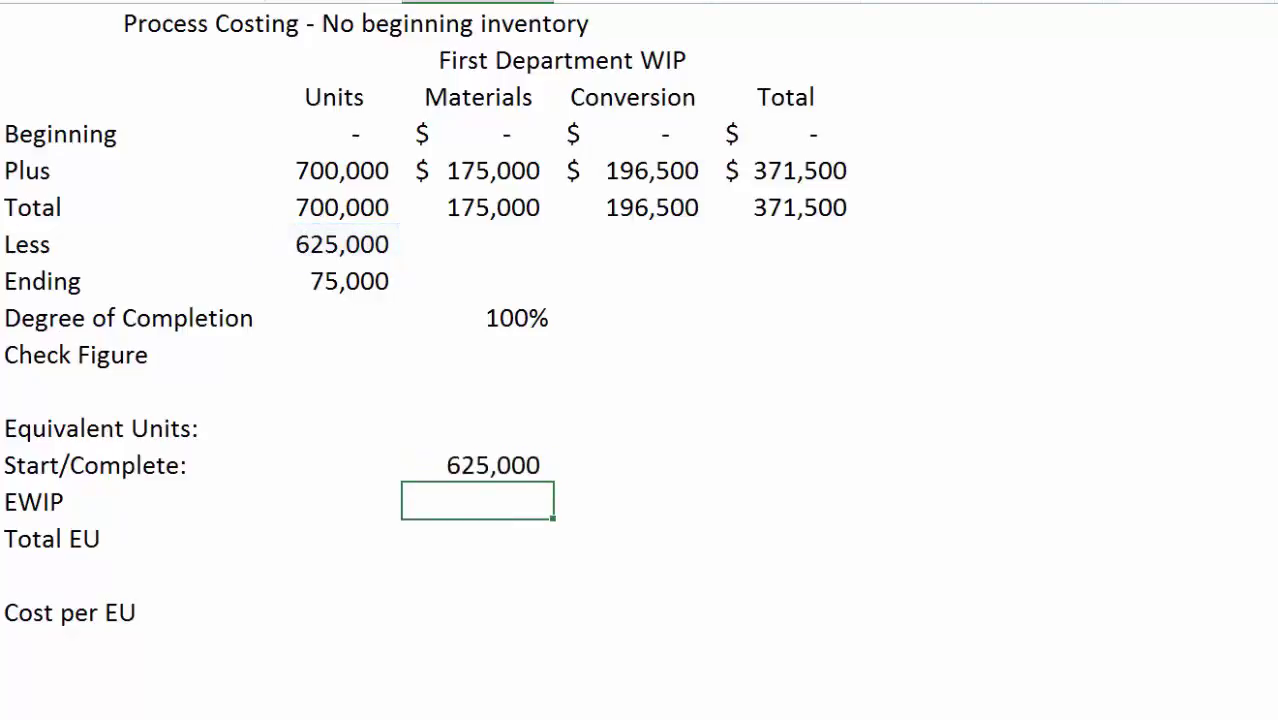
# - Calculate the Materials EWIP equivalent units as Ending units times degree of completion, using +B8*C9
pyautogui.write('+')
pyautogui.click(333, 281)
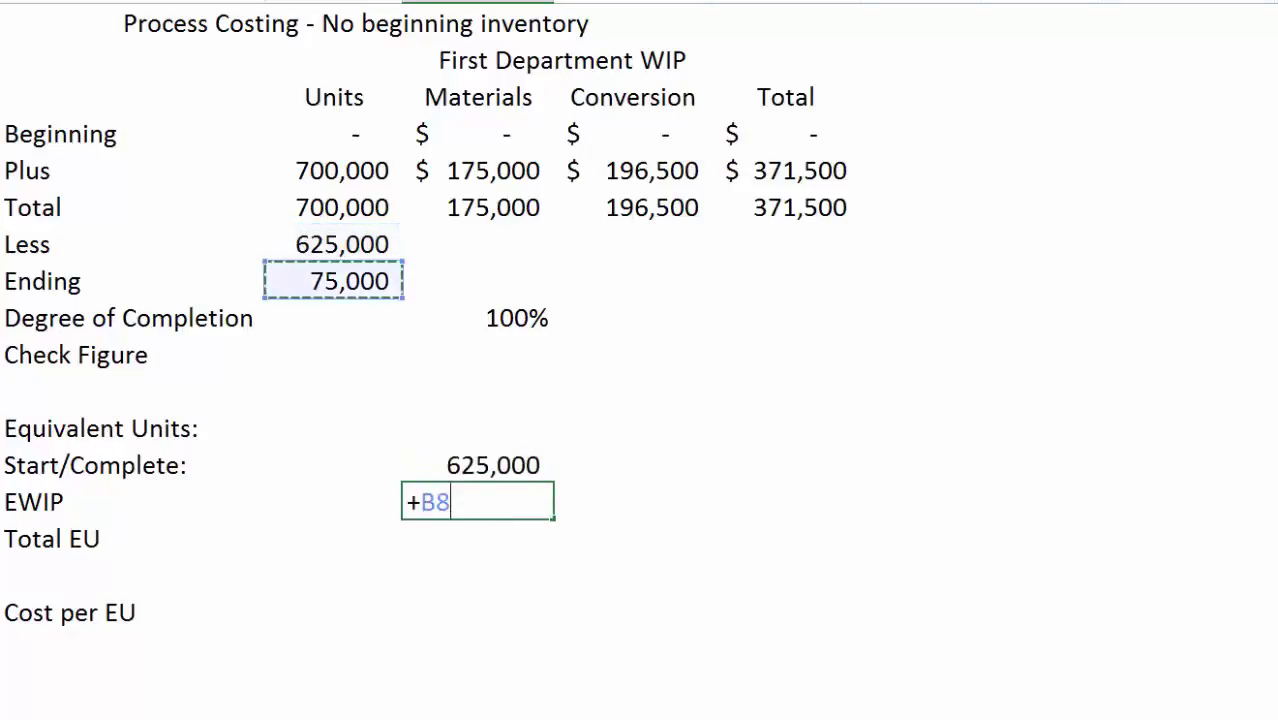
pyautogui.write('*')
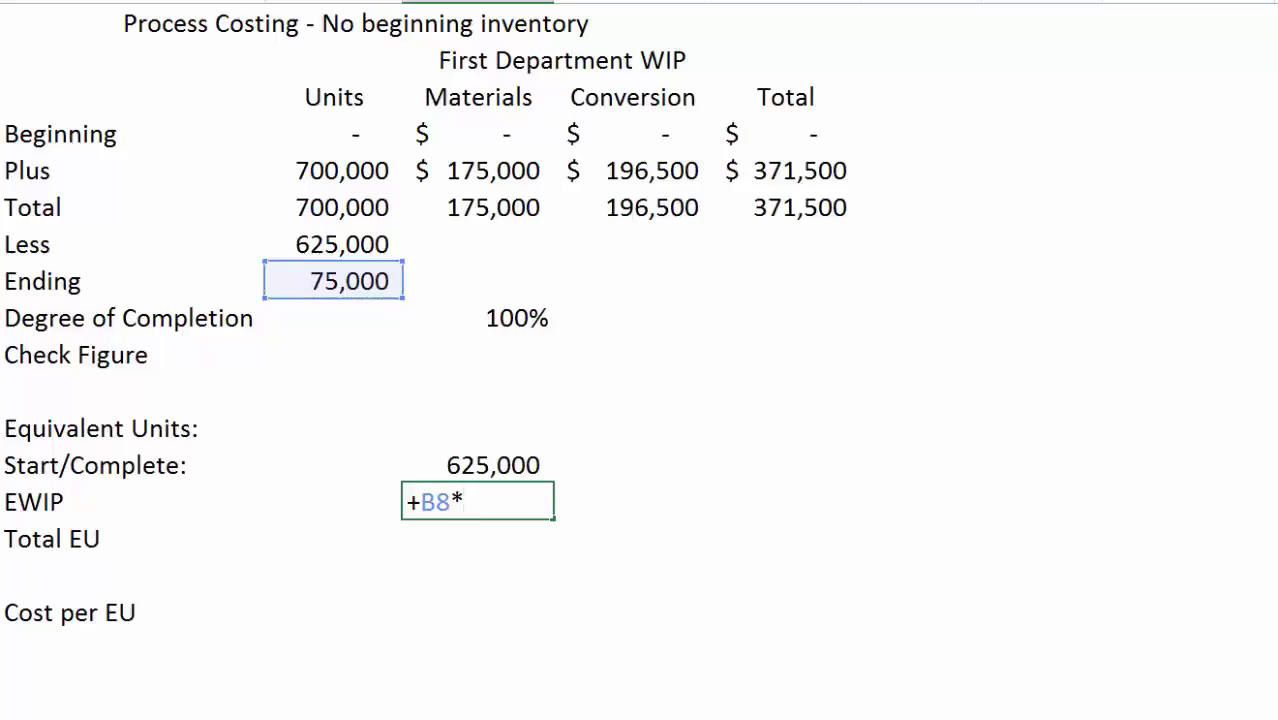
pyautogui.click(477, 317)
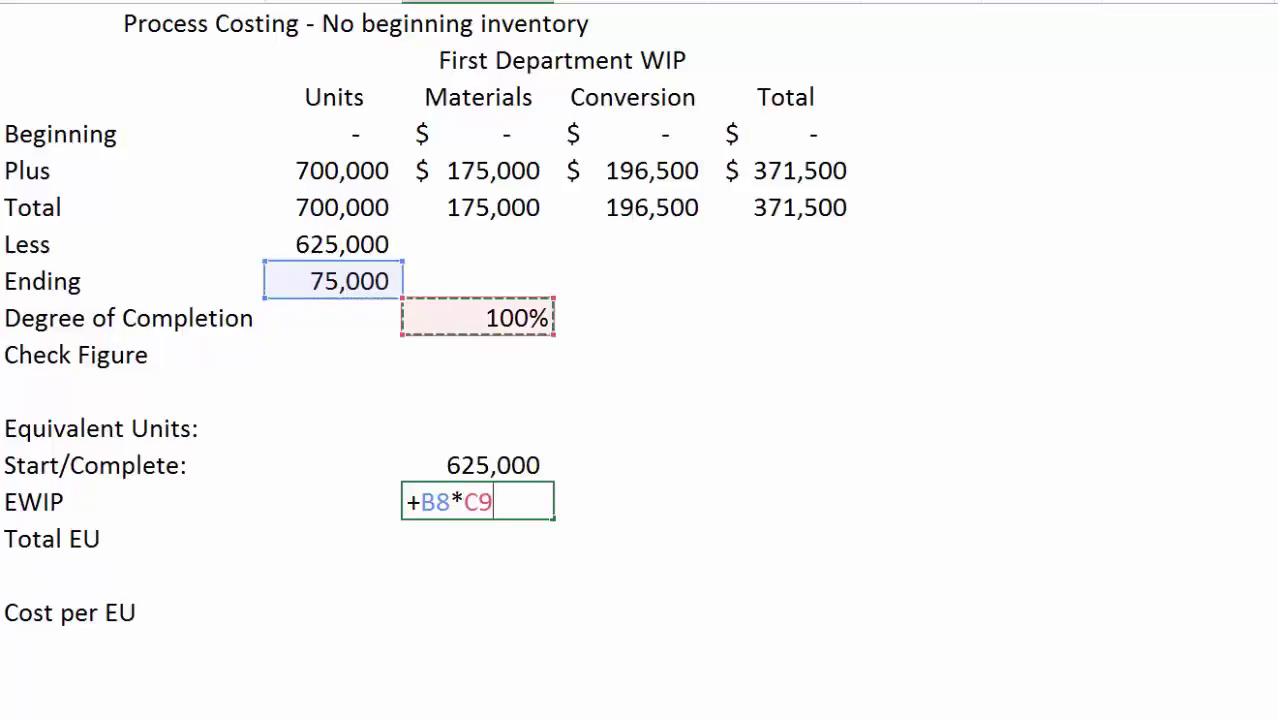
pyautogui.press('Return')
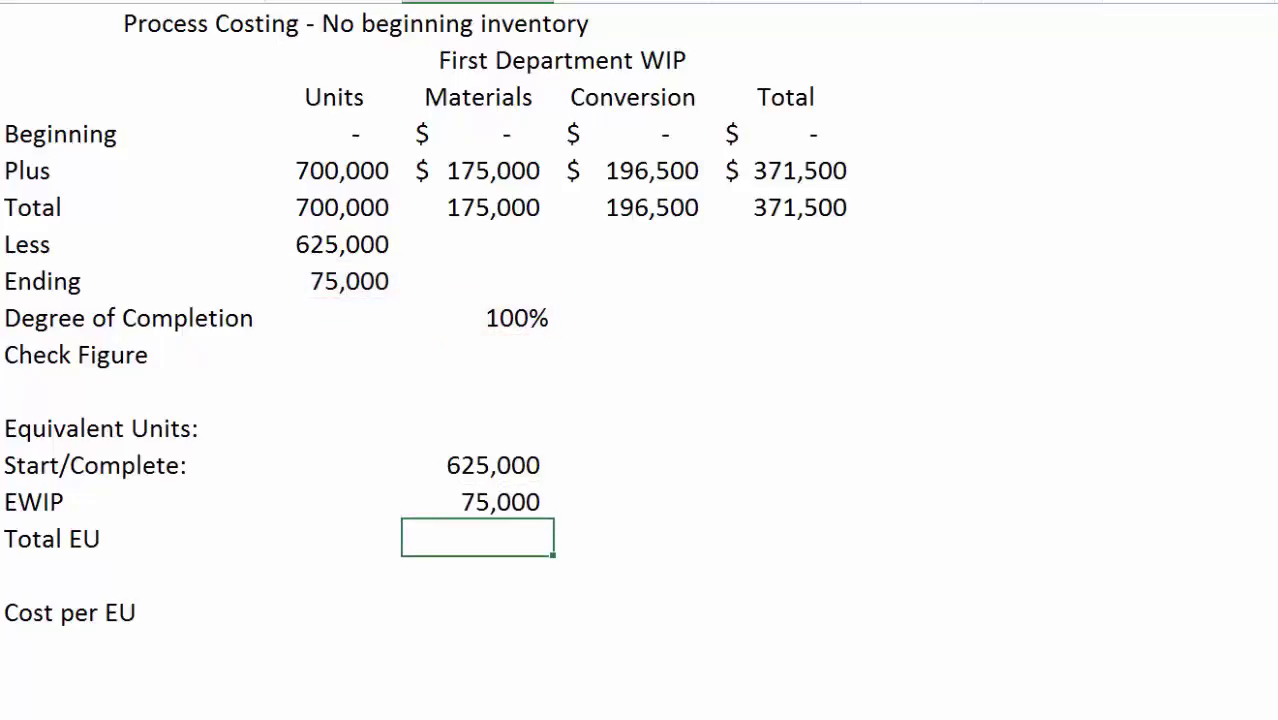
# - Calculate the Materials Total EU by adding the Start/Complete and EWIP equivalent units
pyautogui.write('+')
pyautogui.press('Up')
pyautogui.press('Up')
pyautogui.write('+')
pyautogui.press('Up')
pyautogui.press('Return')
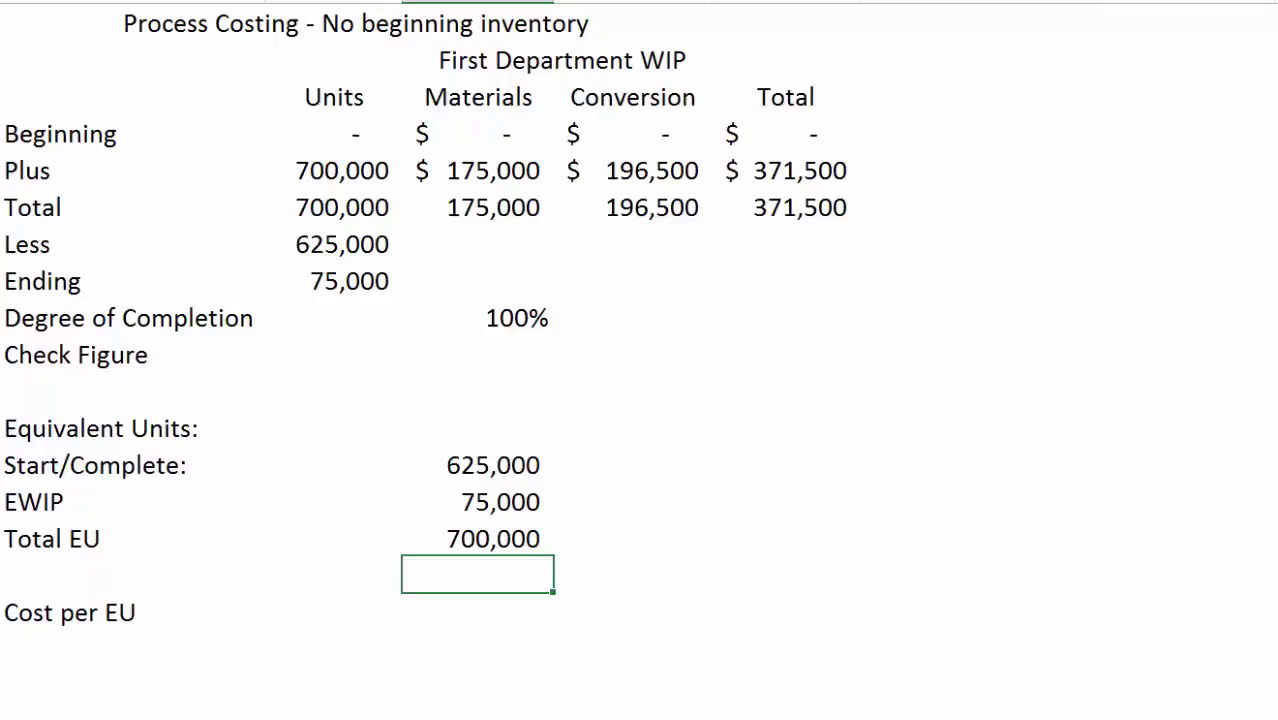
# - Calculate the Materials Cost per EU by dividing the total materials cost by Total EU, using +C6/C15
pyautogui.press('Down')
pyautogui.write('+')
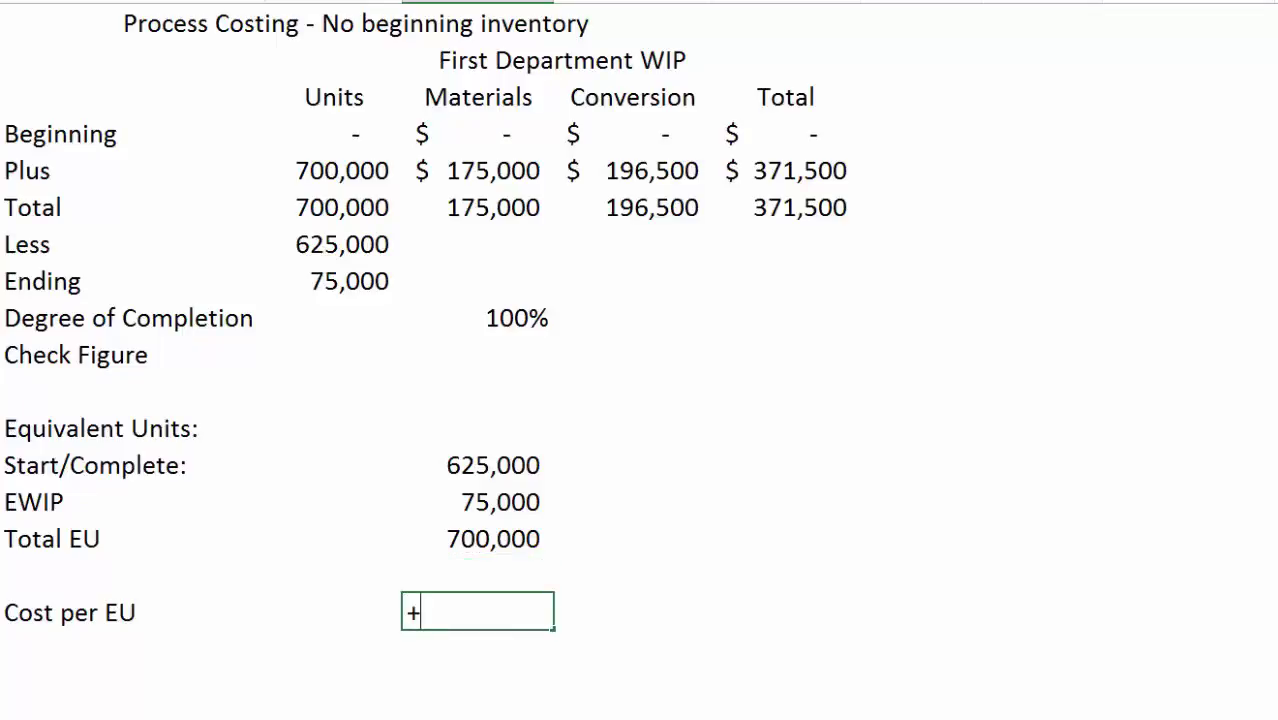
pyautogui.press('Up')
pyautogui.press('Up')
pyautogui.press('Up')
pyautogui.press('Up')
pyautogui.press('Up')
pyautogui.press('Up')
pyautogui.press('Up')
pyautogui.press('Up')
pyautogui.press('Up')
pyautogui.press('Up')
pyautogui.press('Up')
pyautogui.press('Up')
pyautogui.press('Down')
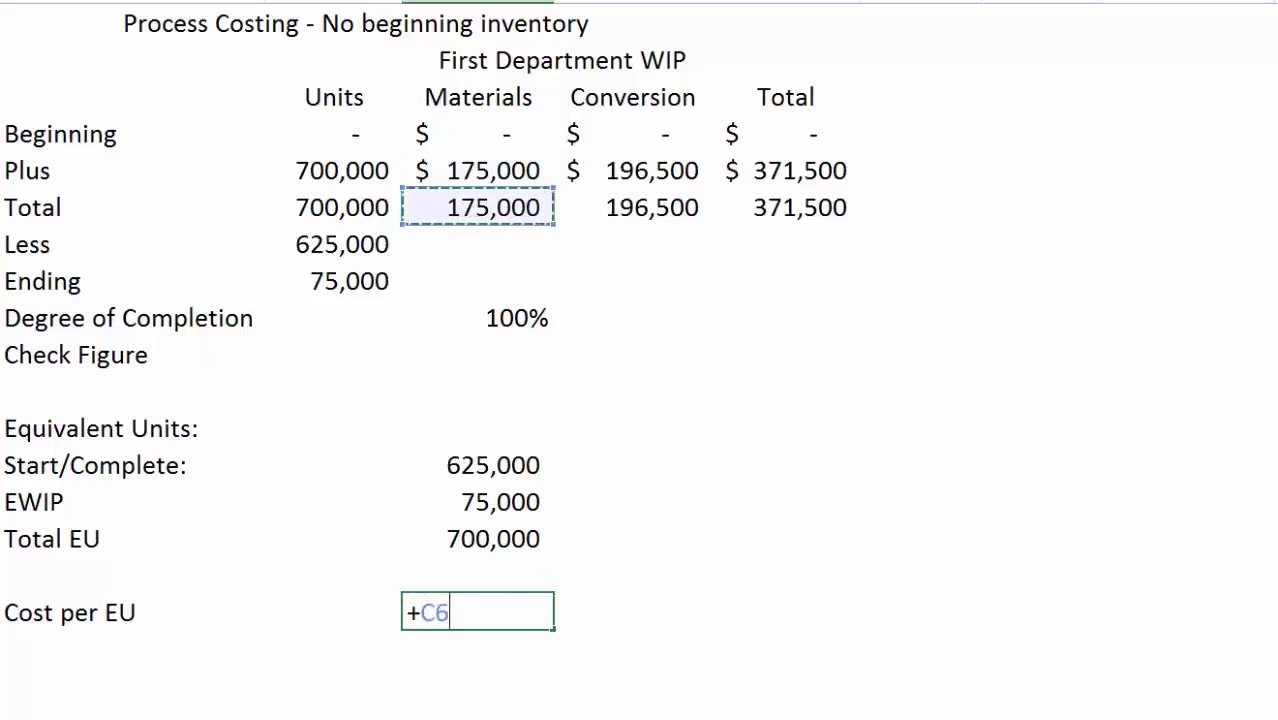
pyautogui.write('/')
pyautogui.press('Up')
pyautogui.press('Up')
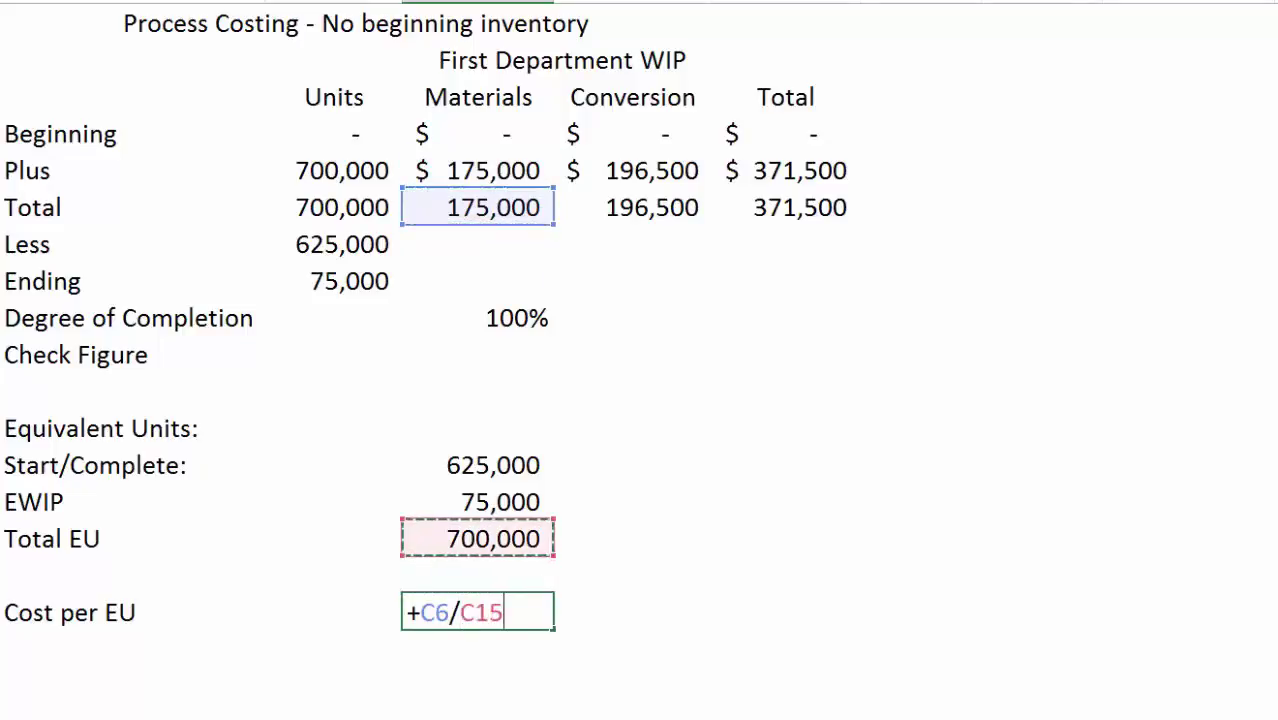
pyautogui.press('Return')
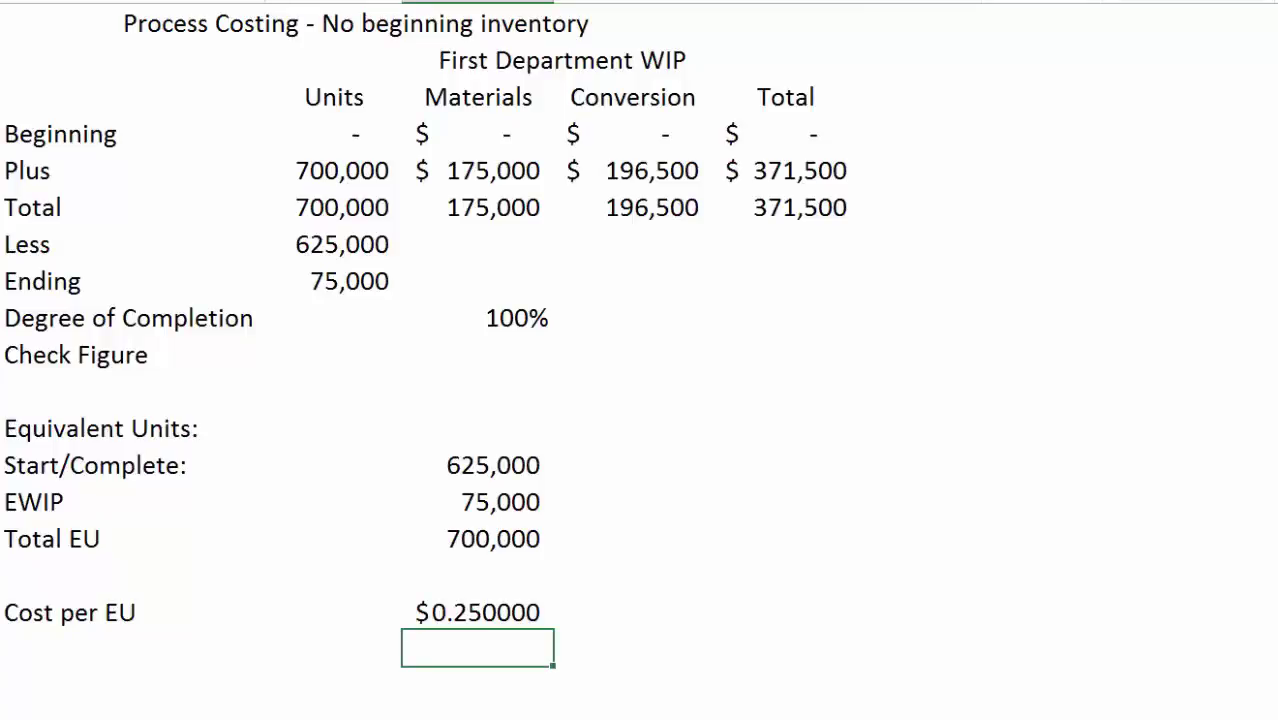
# - Calculate the Materials cost in the Less row as Start/Complete equivalent units times Cost per EU, using +C13*C17
pyautogui.press('Up')
pyautogui.press('Up')
pyautogui.press('Up')
pyautogui.press('Up')
pyautogui.press('Up')
pyautogui.press('Up')
pyautogui.press('Up')
pyautogui.press('Up')
pyautogui.press('Up')
pyautogui.press('Up')
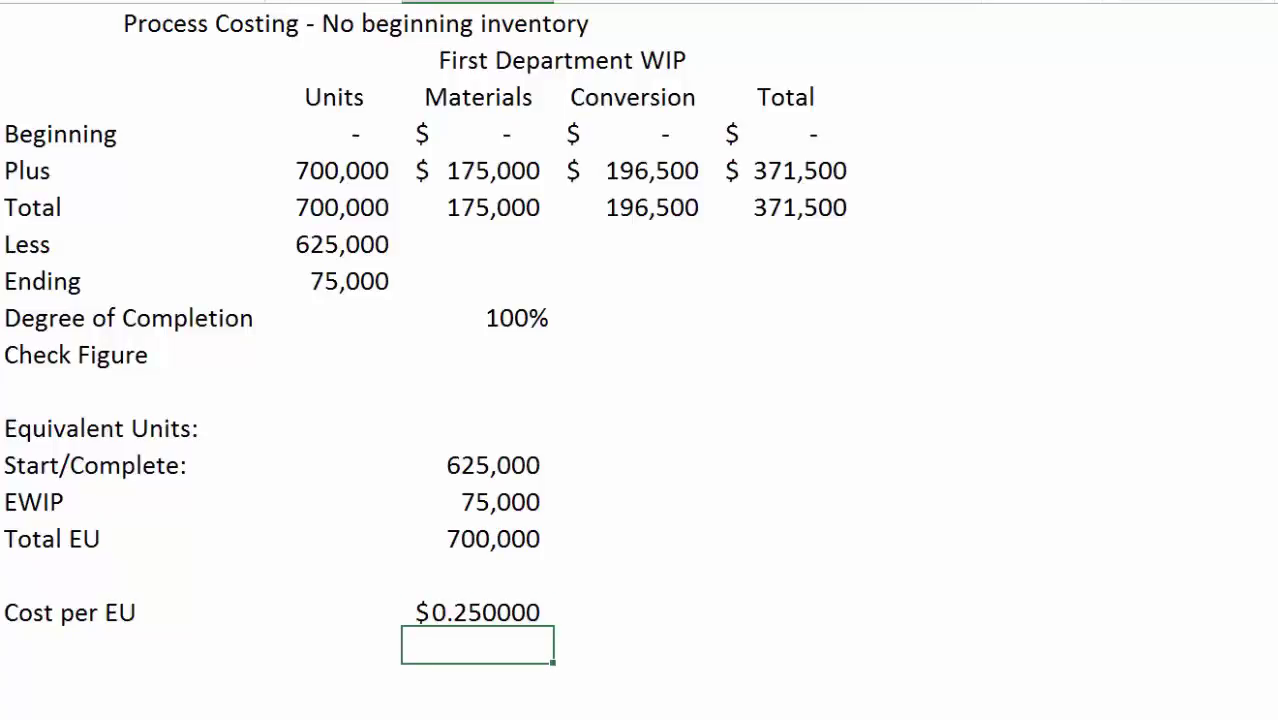
pyautogui.press('Up')
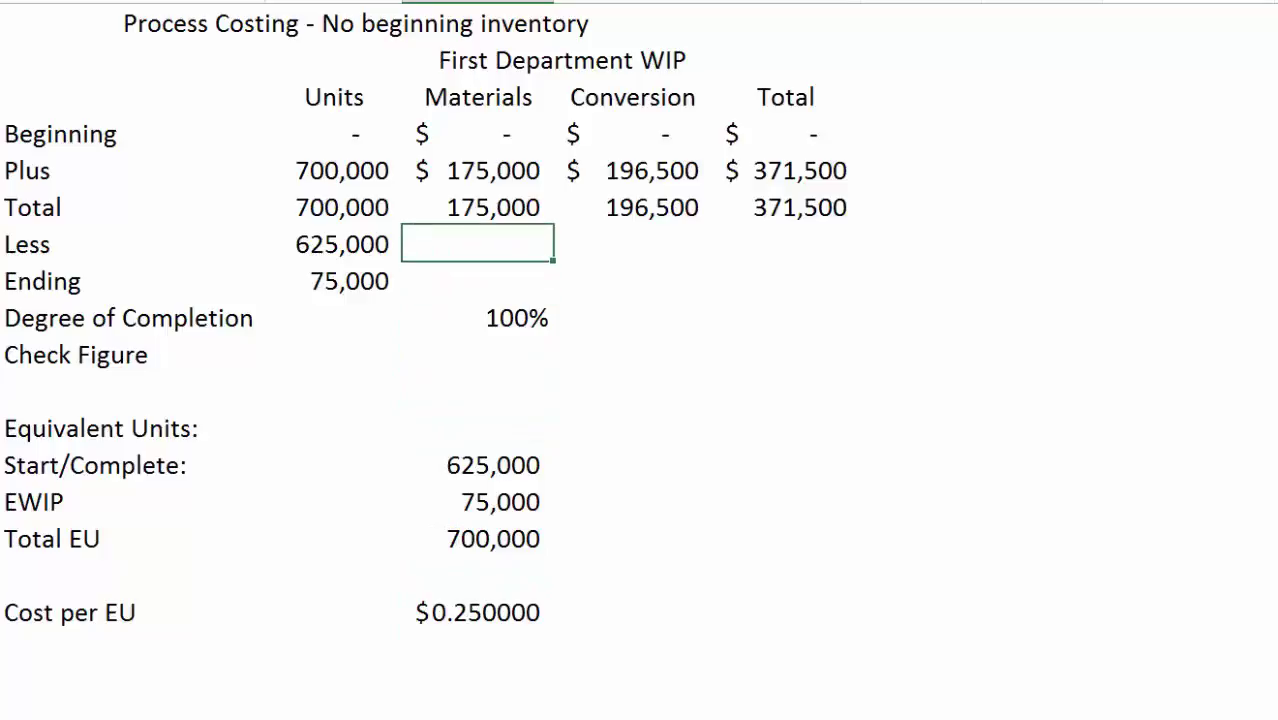
pyautogui.write('+')
pyautogui.press('Down')
pyautogui.press('Down')
pyautogui.press('Down')
pyautogui.press('Down')
pyautogui.press('Down')
pyautogui.press('Down')
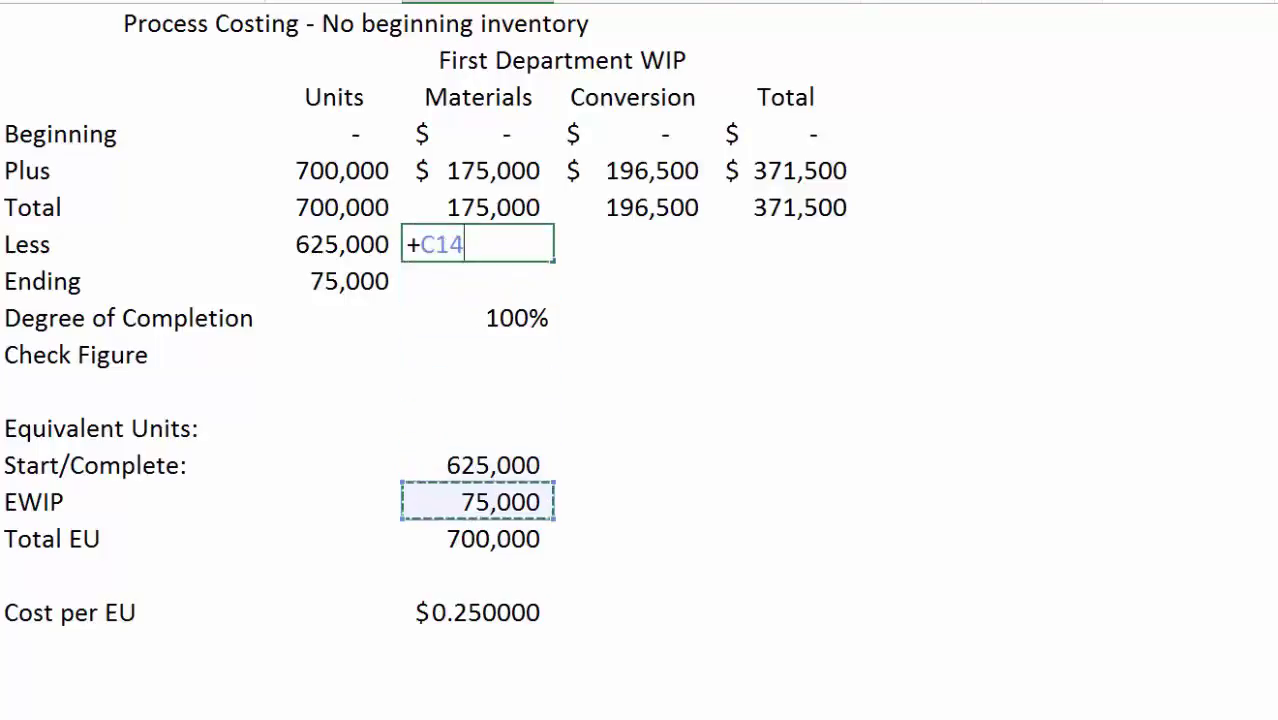
pyautogui.press('Up')
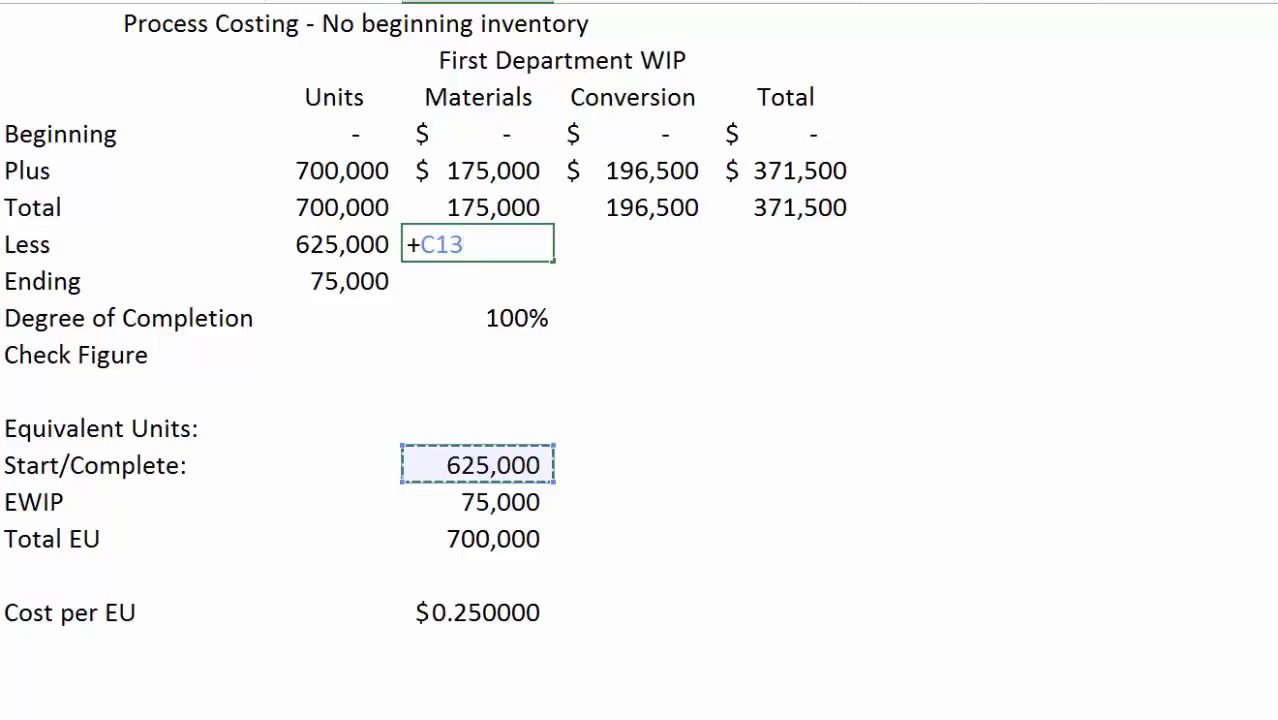
pyautogui.write('*')
pyautogui.press('Down')
pyautogui.press('Down')
pyautogui.press('Down')
pyautogui.press('Down')
pyautogui.press('Down')
pyautogui.press('Down')
pyautogui.press('Down')
pyautogui.press('Down')
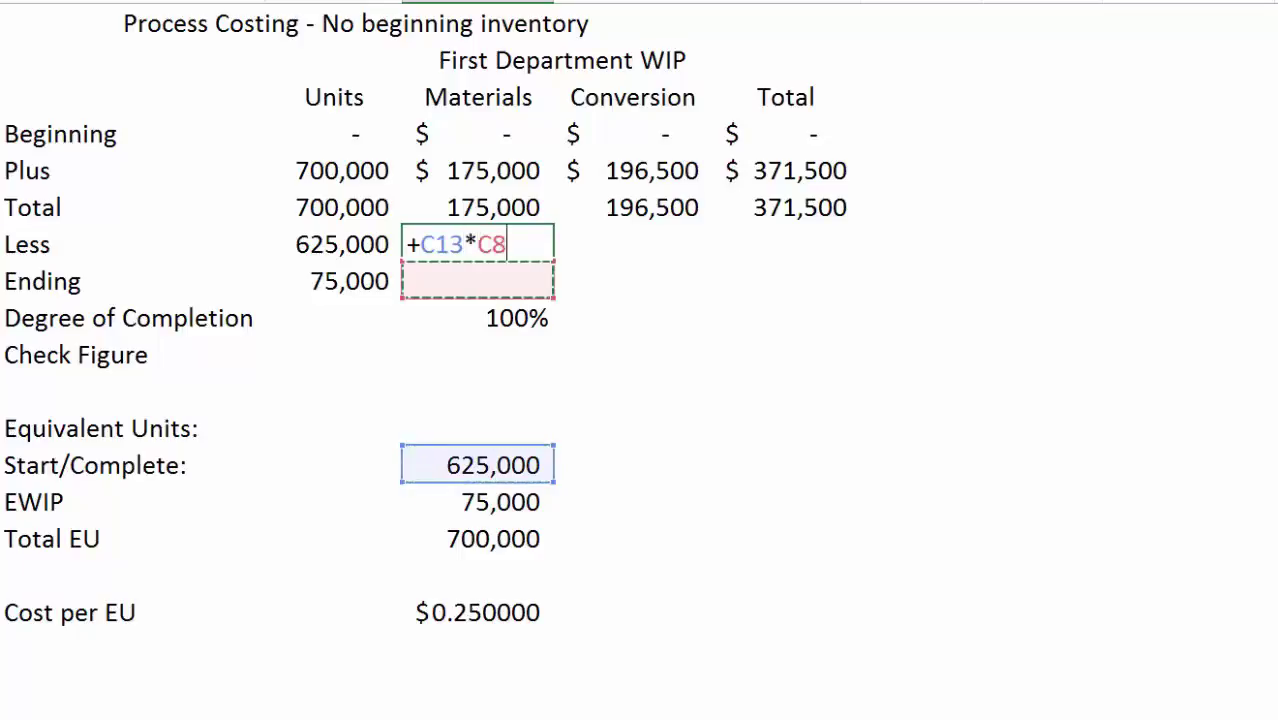
pyautogui.press('Down')
pyautogui.press('Down')
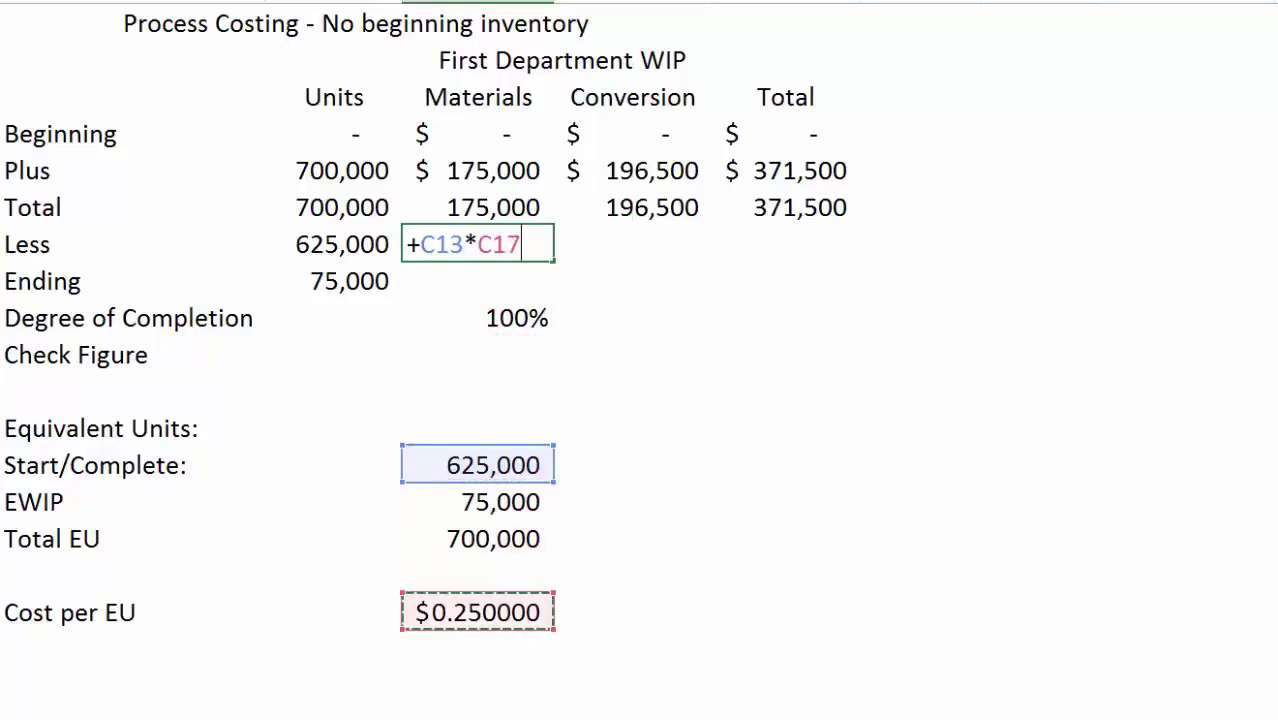
pyautogui.write('+')
pyautogui.press('BackSpace')
pyautogui.press('Return')
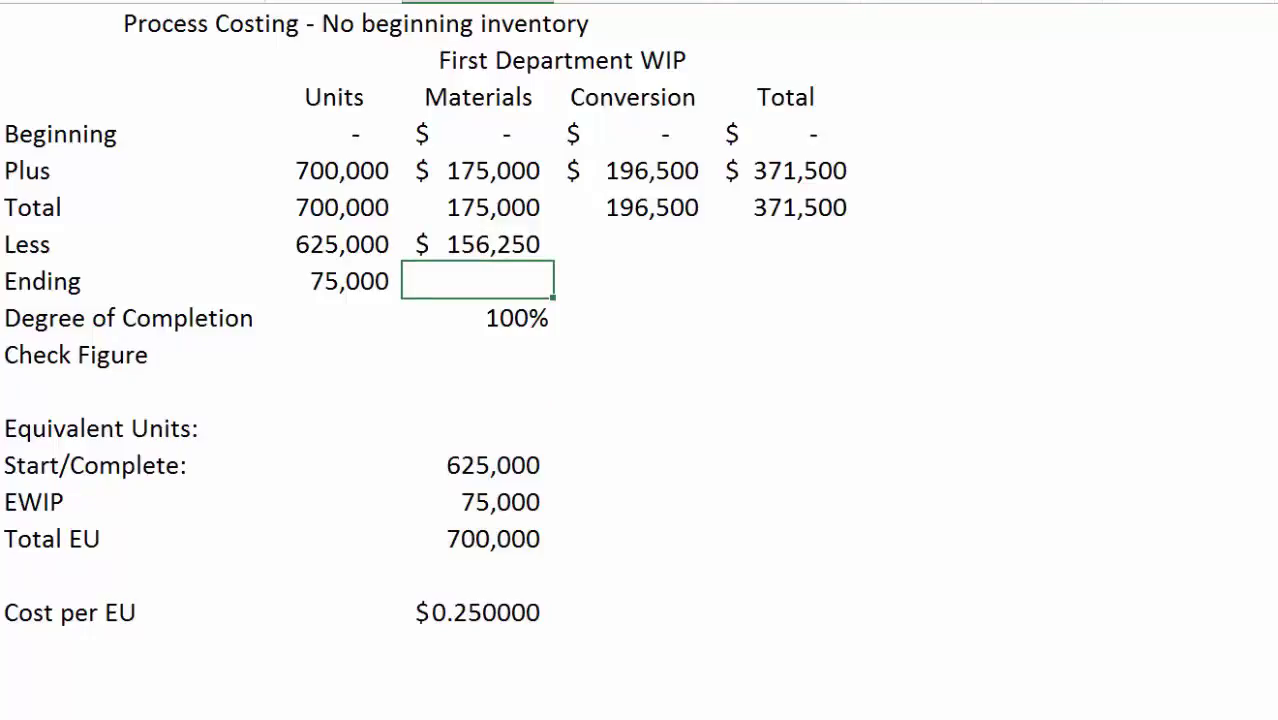
# - Calculate the Materials cost in the Ending row as EWIP equivalent units times Cost per EU, using +C14*C17
pyautogui.write('+')
pyautogui.press('Down')
pyautogui.press('Down')
pyautogui.press('Down')
pyautogui.press('Down')
pyautogui.press('Down')
pyautogui.press('Down')
pyautogui.press('Down')
pyautogui.press('Down')
pyautogui.press('Up')
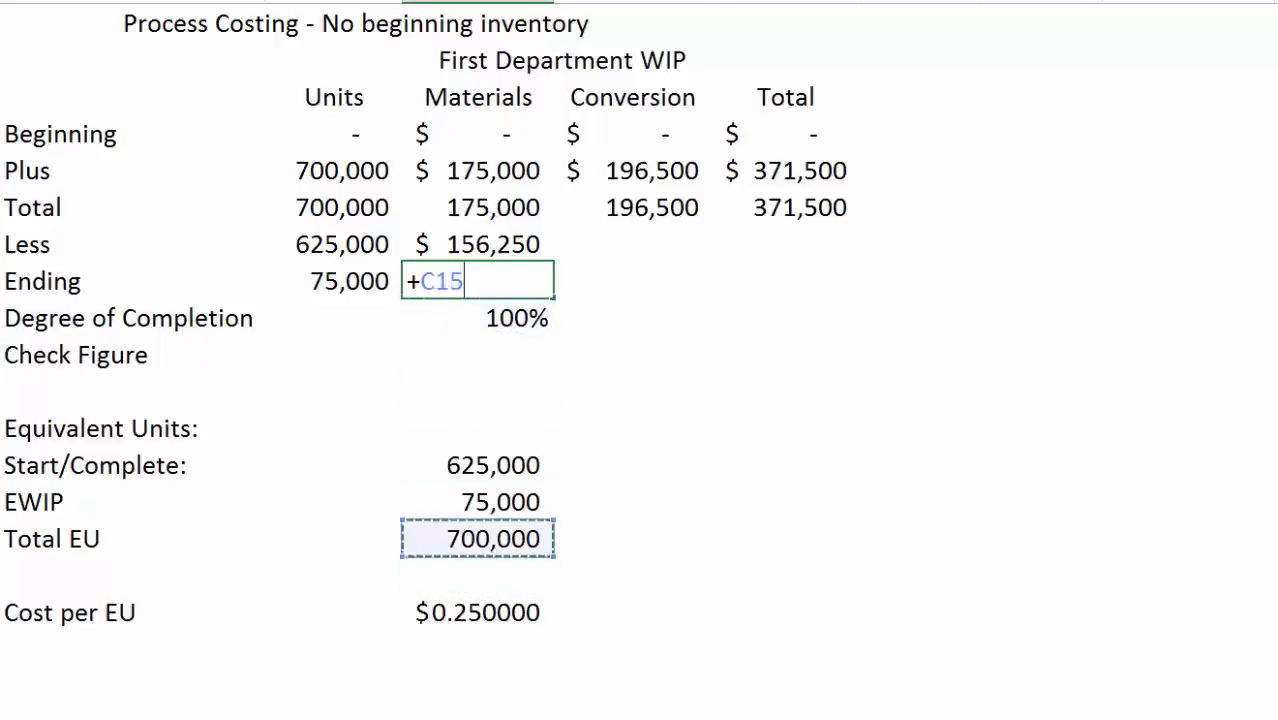
pyautogui.press('Up')
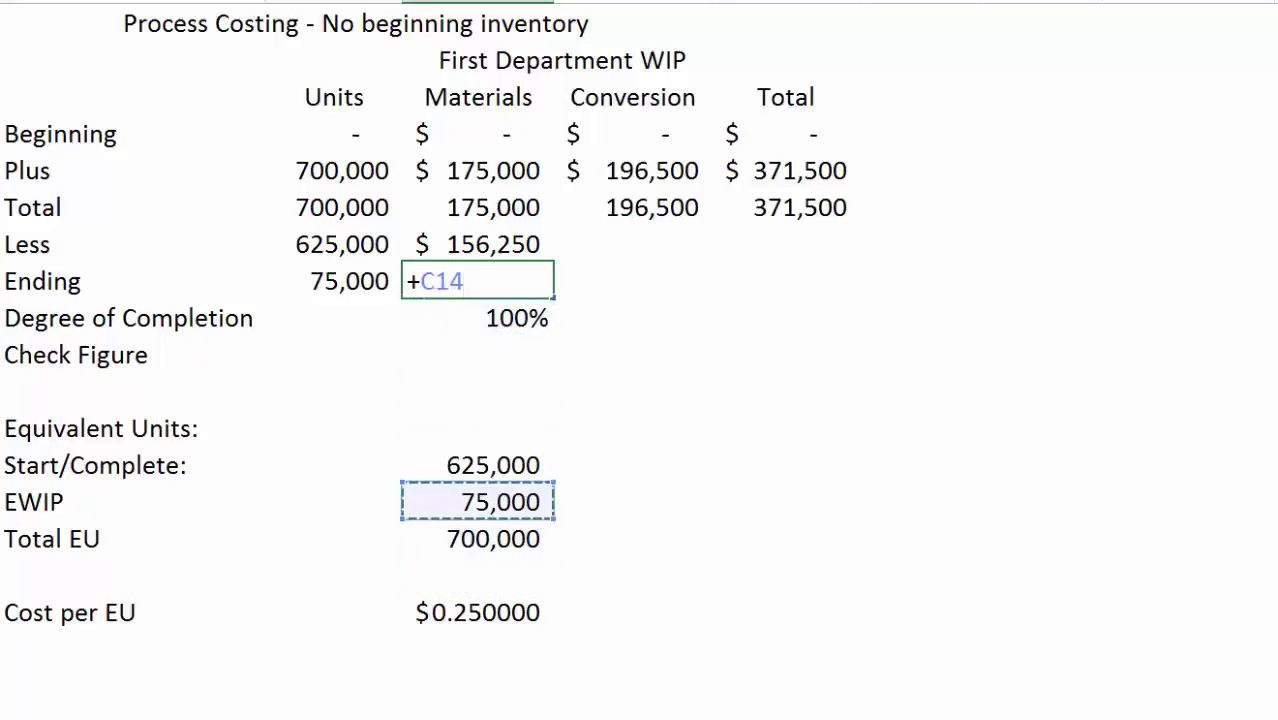
pyautogui.write('*')
pyautogui.press('Down')
pyautogui.press('Down')
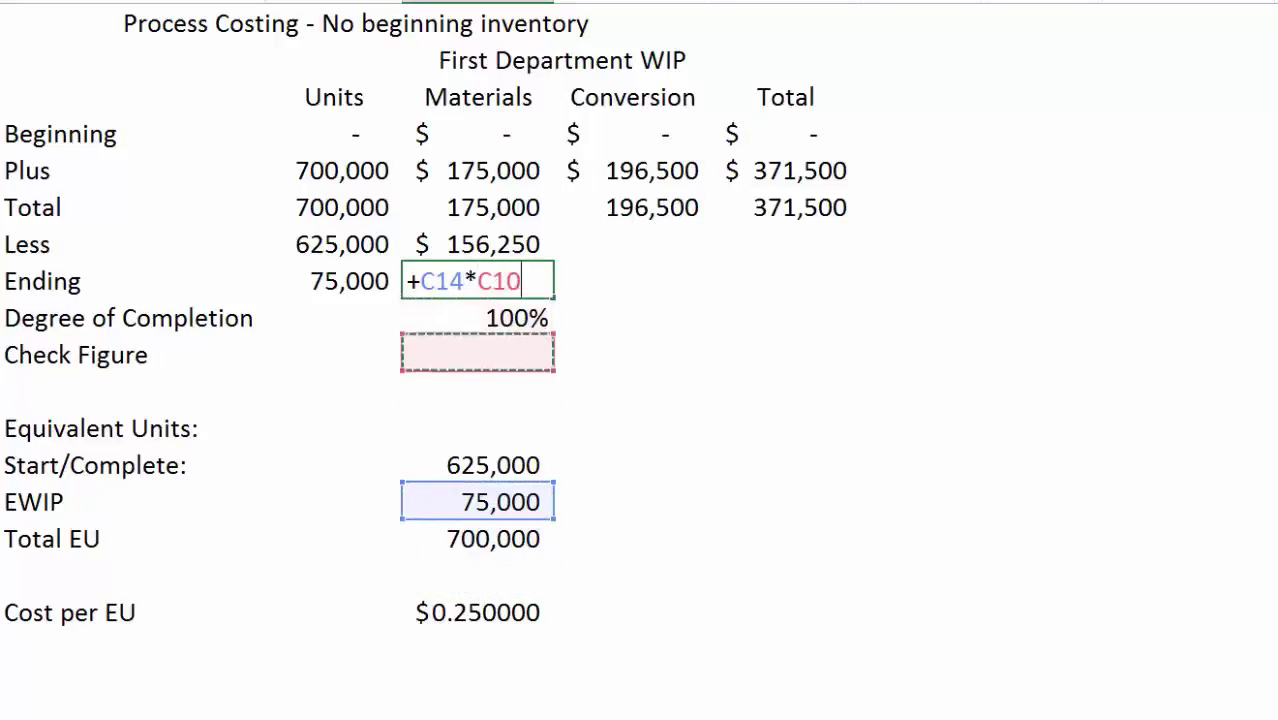
pyautogui.press('Down')
pyautogui.press('Down')
pyautogui.press('Down')
pyautogui.press('Down')
pyautogui.press('Down')
pyautogui.press('Down')
pyautogui.press('Down')
pyautogui.press('Return')
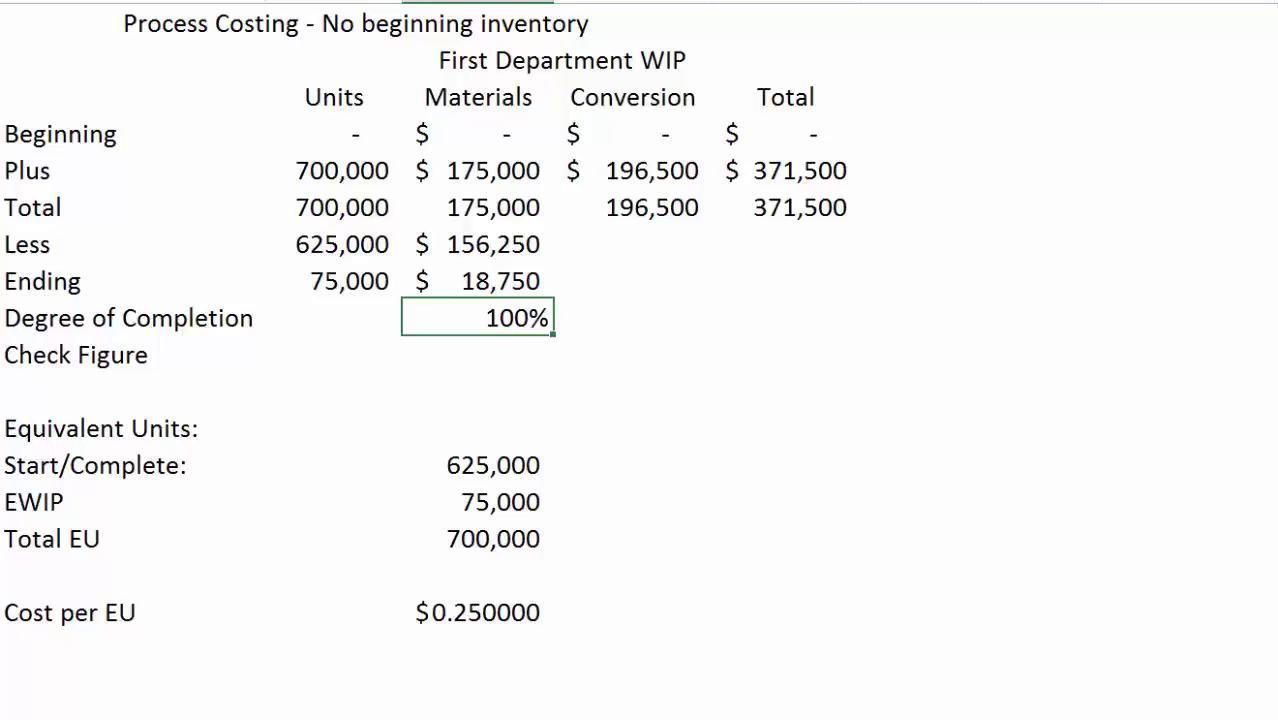
# - Calculate the Materials Check Figure by subtracting the Less and Ending costs from the Total, using +C6-C7-C8
pyautogui.press('Down')
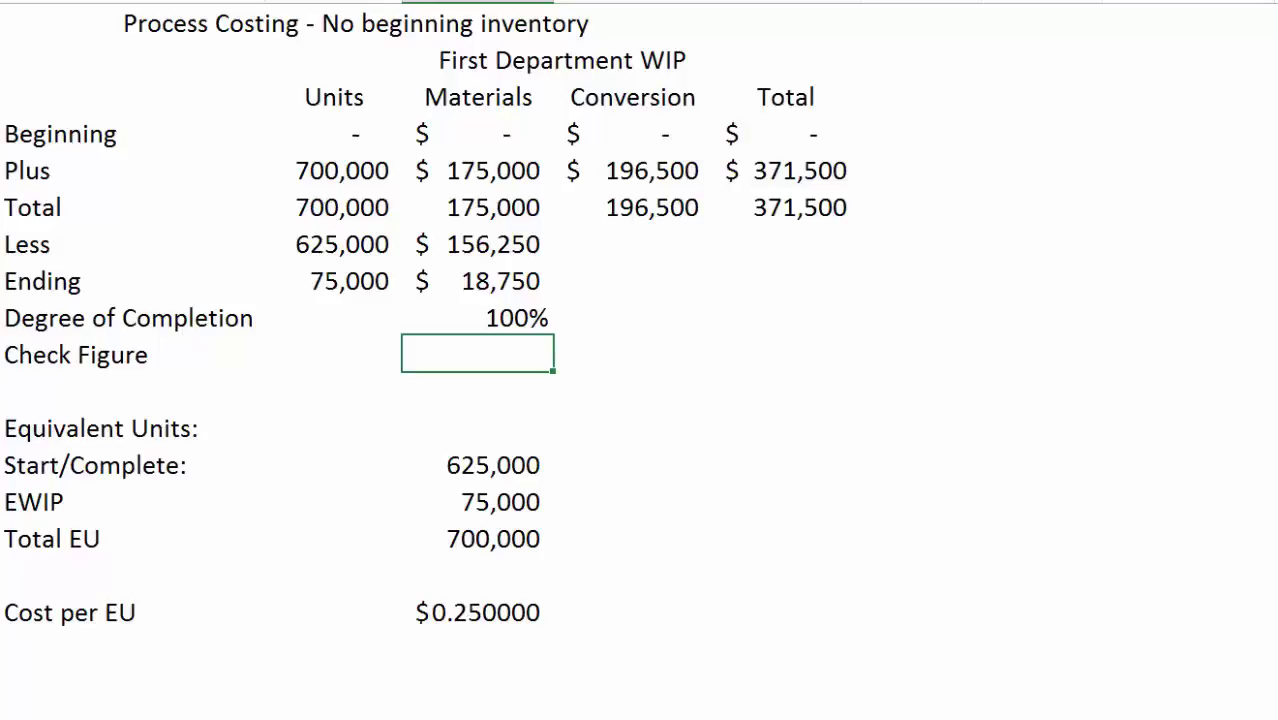
pyautogui.write('+')
pyautogui.press('Up')
pyautogui.press('Up')
pyautogui.press('Up')
pyautogui.press('Up')
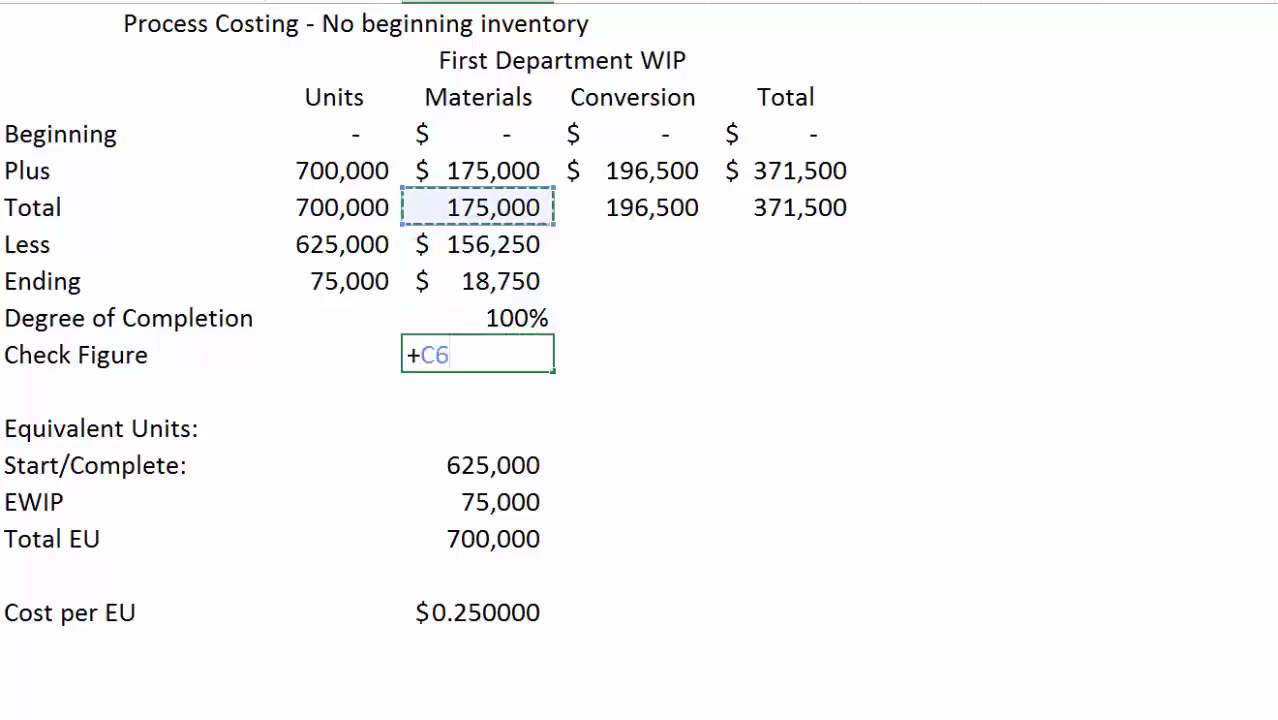
pyautogui.write('-')
pyautogui.press('Up')
pyautogui.press('Up')
pyautogui.press('Up')
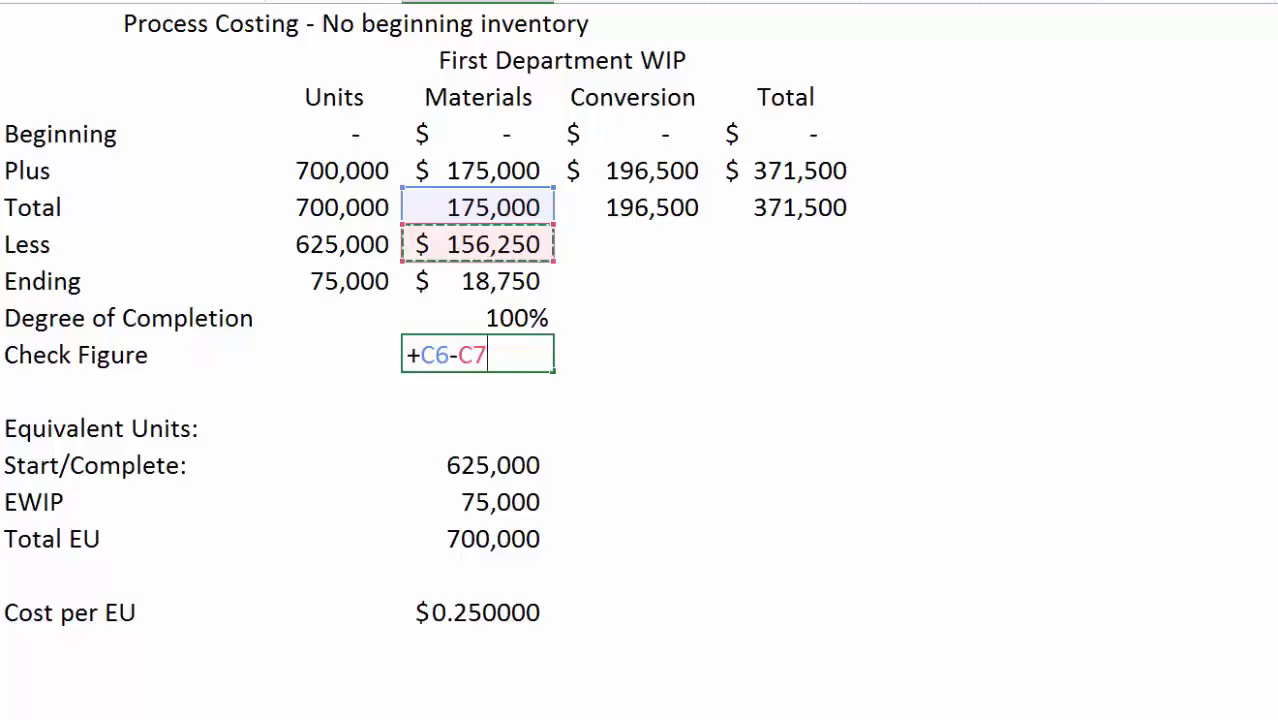
pyautogui.write('-')
pyautogui.press('Up')
pyautogui.press('Up')
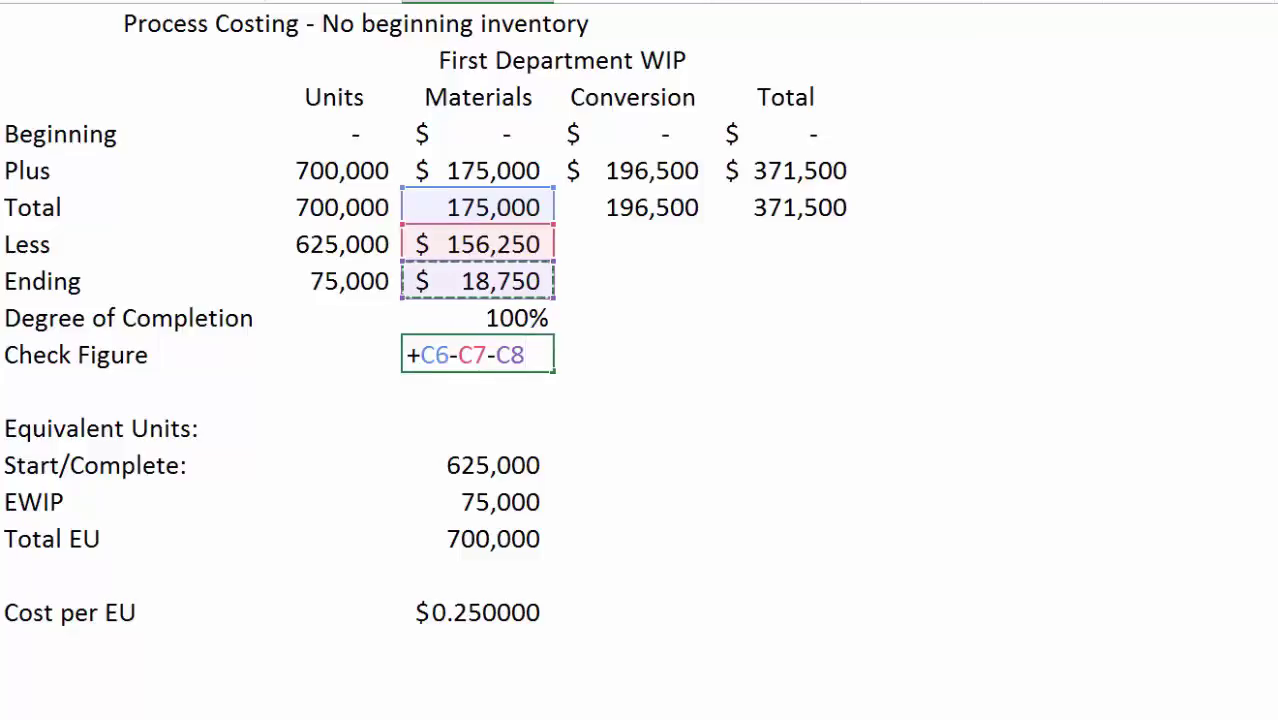
pyautogui.press('Return')
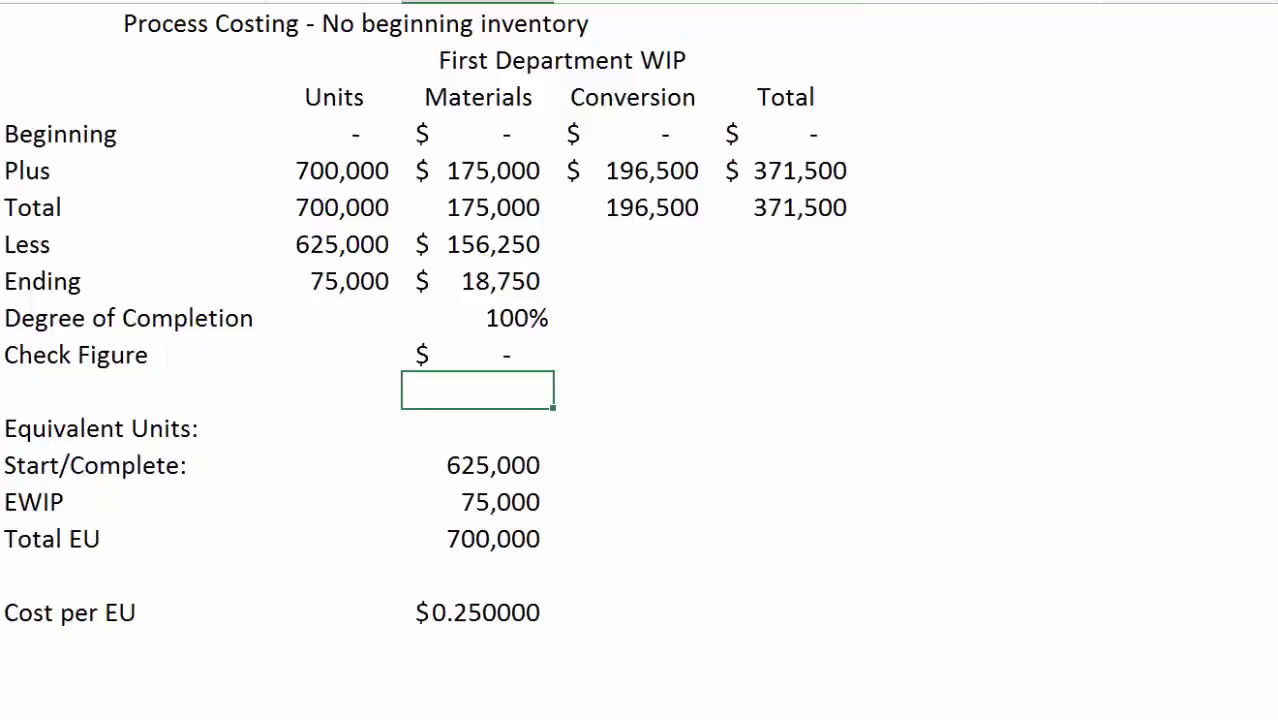
# - Set the Conversion degree of completion to 40%
pyautogui.press('Right')
pyautogui.press('Down')
pyautogui.press('Down')
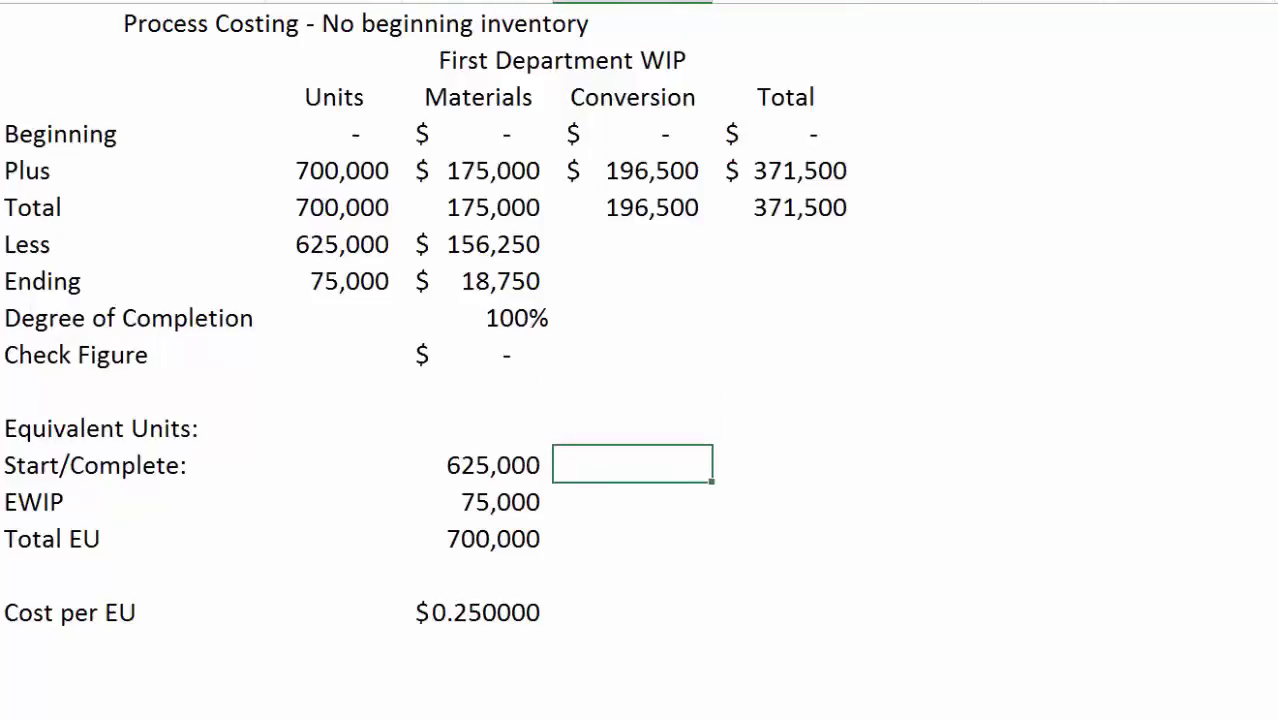
pyautogui.click(632, 317)
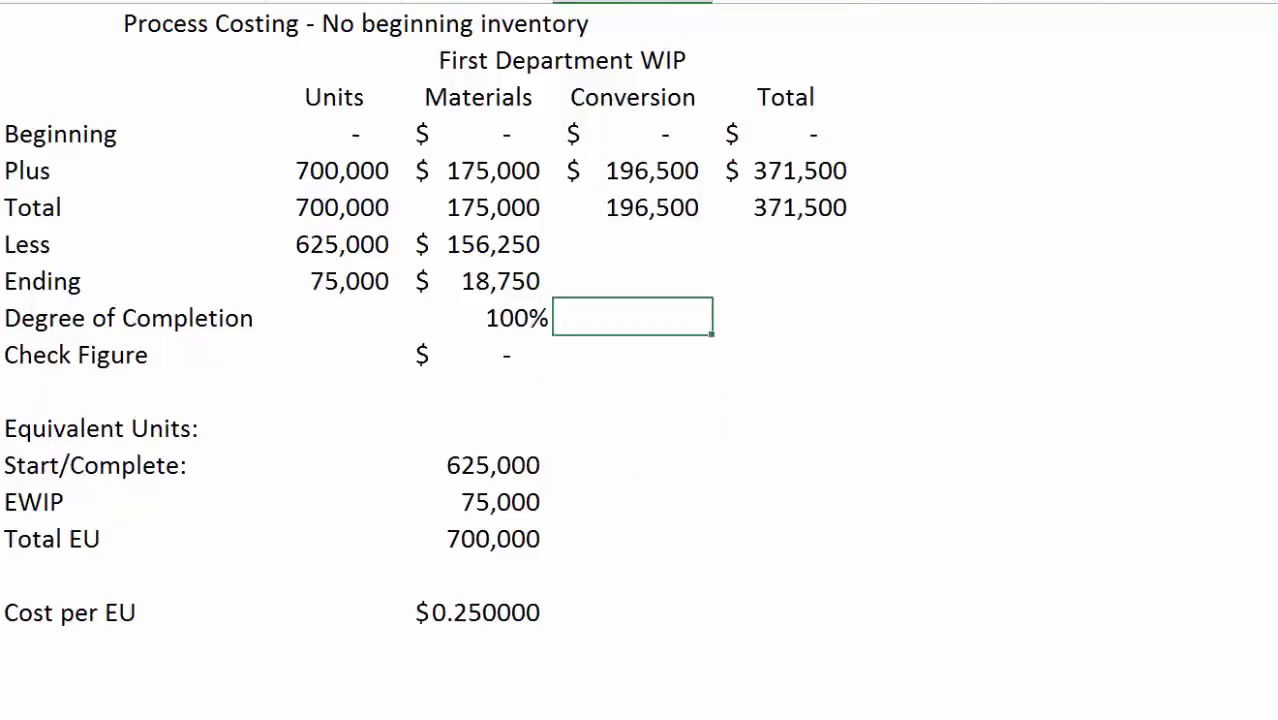
pyautogui.write('40')
pyautogui.press('Return')
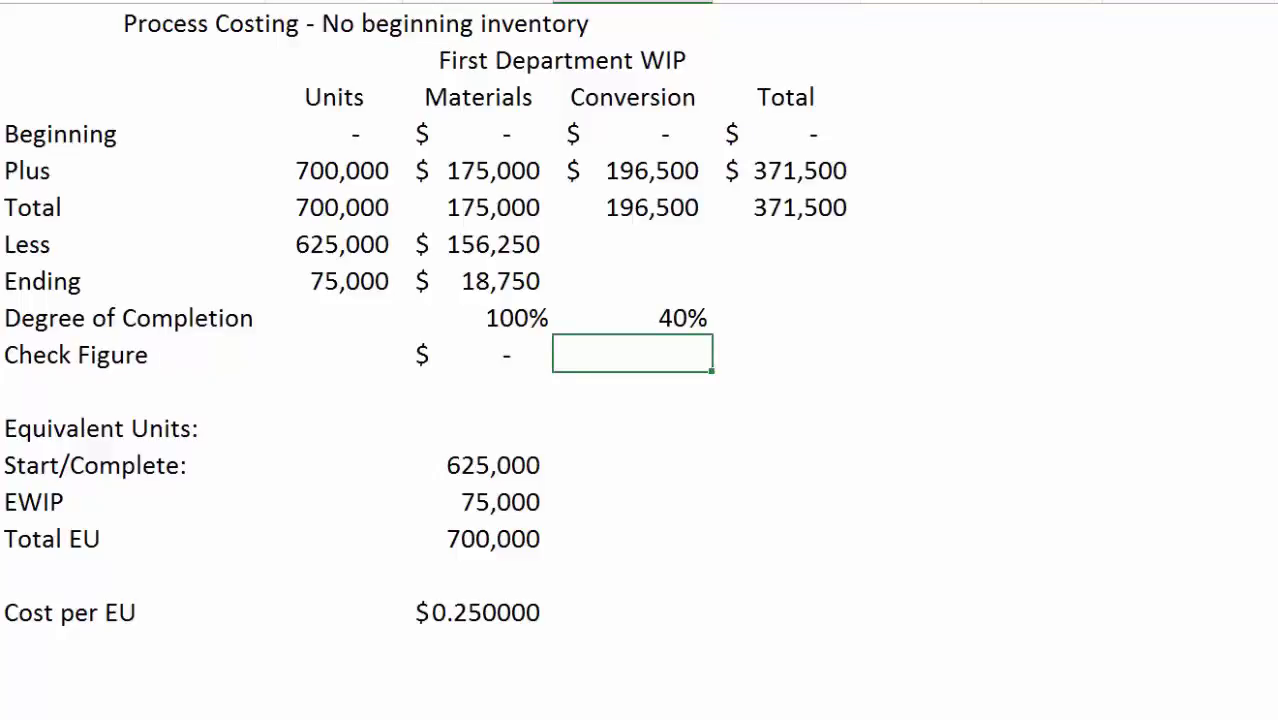
# - Link the Conversion Start/Complete equivalent units to the Less row's units with +B7
pyautogui.press('Down')
pyautogui.press('Down')
pyautogui.press('Down')
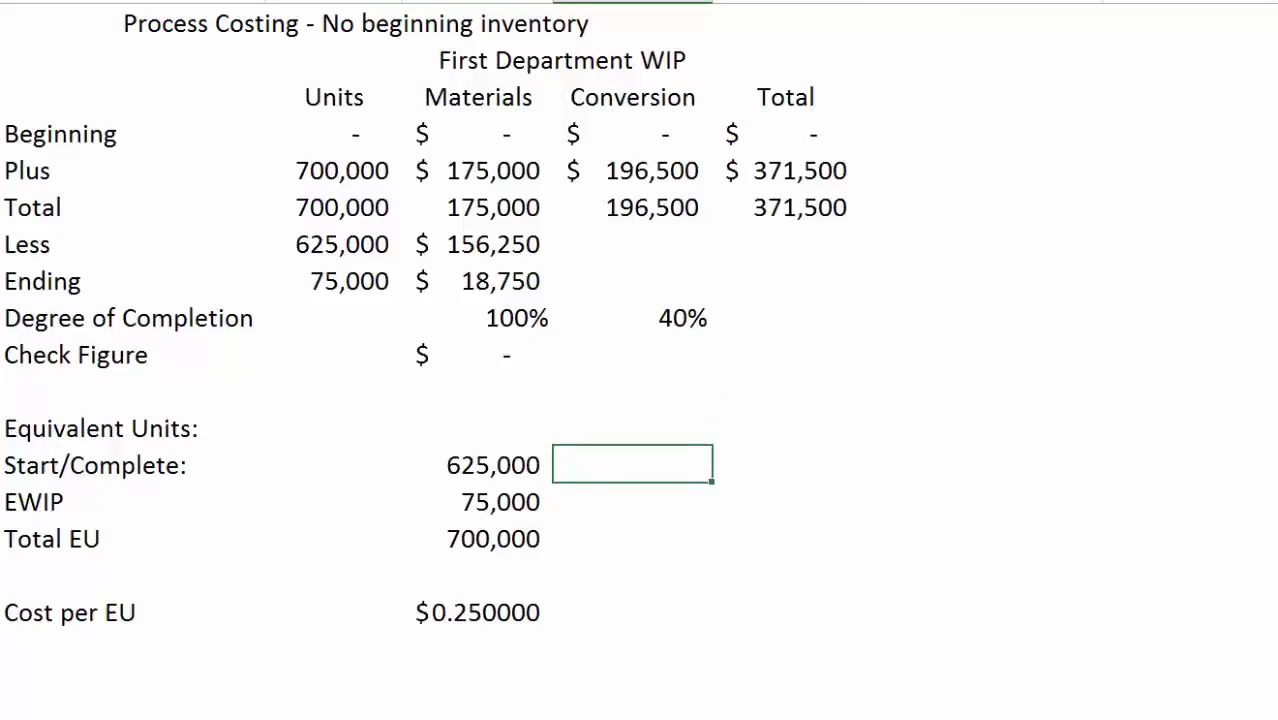
pyautogui.write('+')
pyautogui.press('Up')
pyautogui.press('Up')
pyautogui.press('Up')
pyautogui.press('Up')
pyautogui.press('Up')
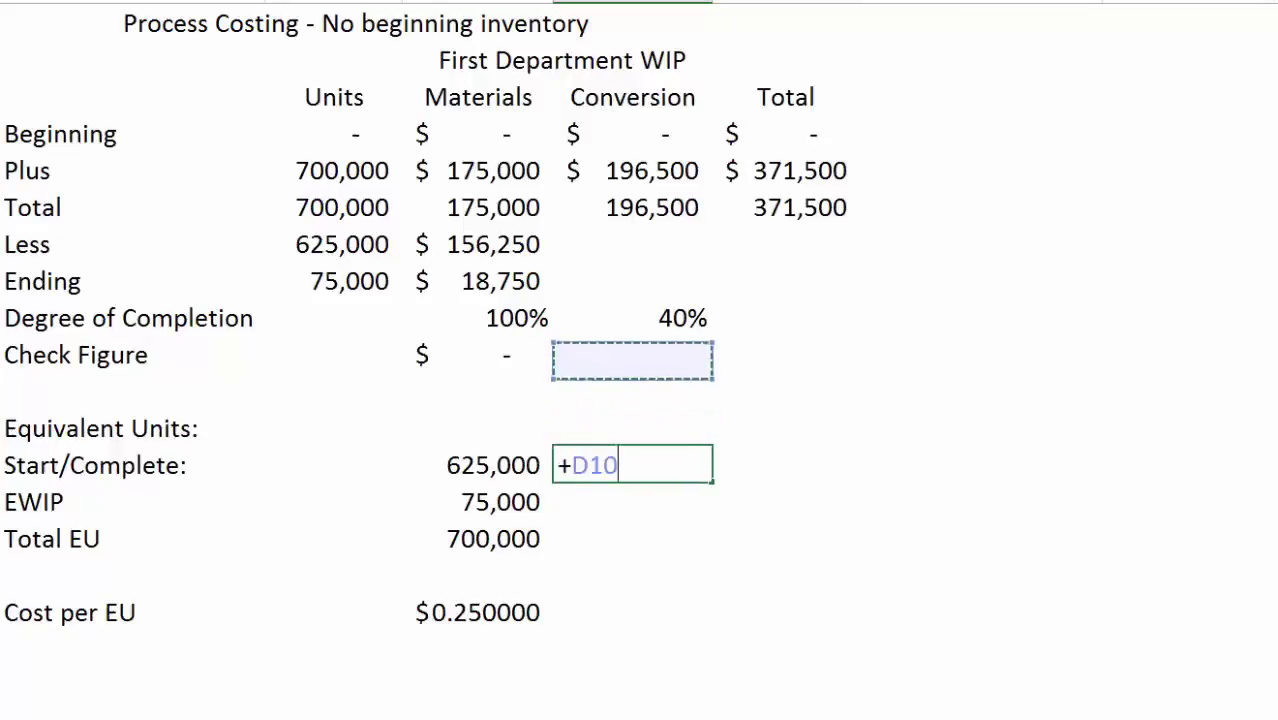
pyautogui.press('Up')
pyautogui.press('Left')
pyautogui.press('Left')
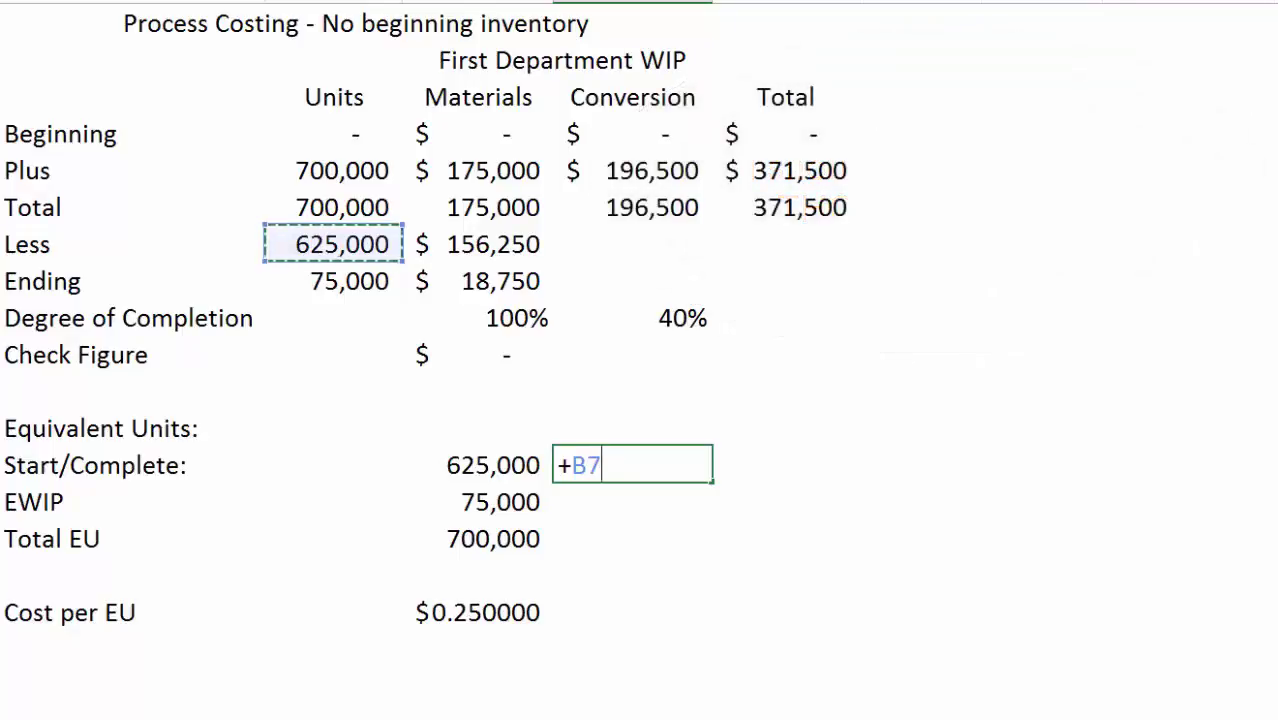
pyautogui.press('Return')
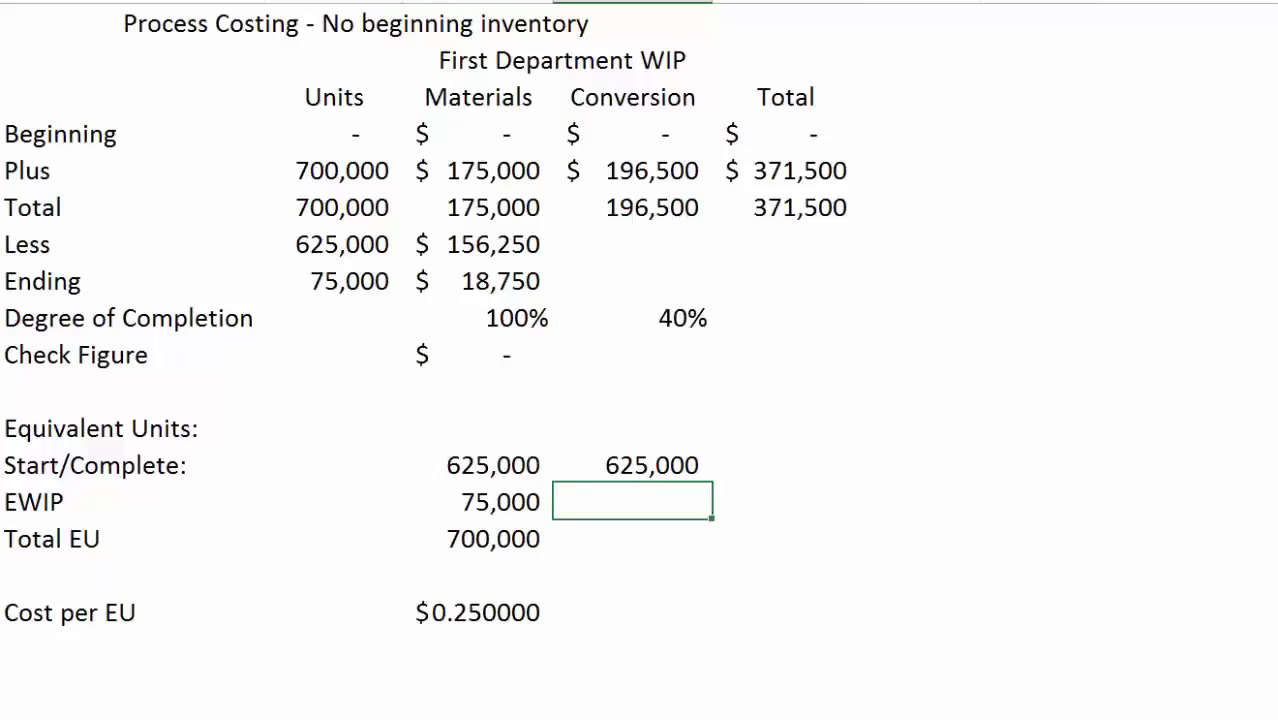
# - Calculate the Conversion EWIP equivalent units as Ending units times the Conversion degree of completion, using +B8*D9
pyautogui.write('+')
pyautogui.press('Up')
pyautogui.press('Up')
pyautogui.press('Up')
pyautogui.press('Up')
pyautogui.press('Up')
pyautogui.press('Up')
pyautogui.press('Left')
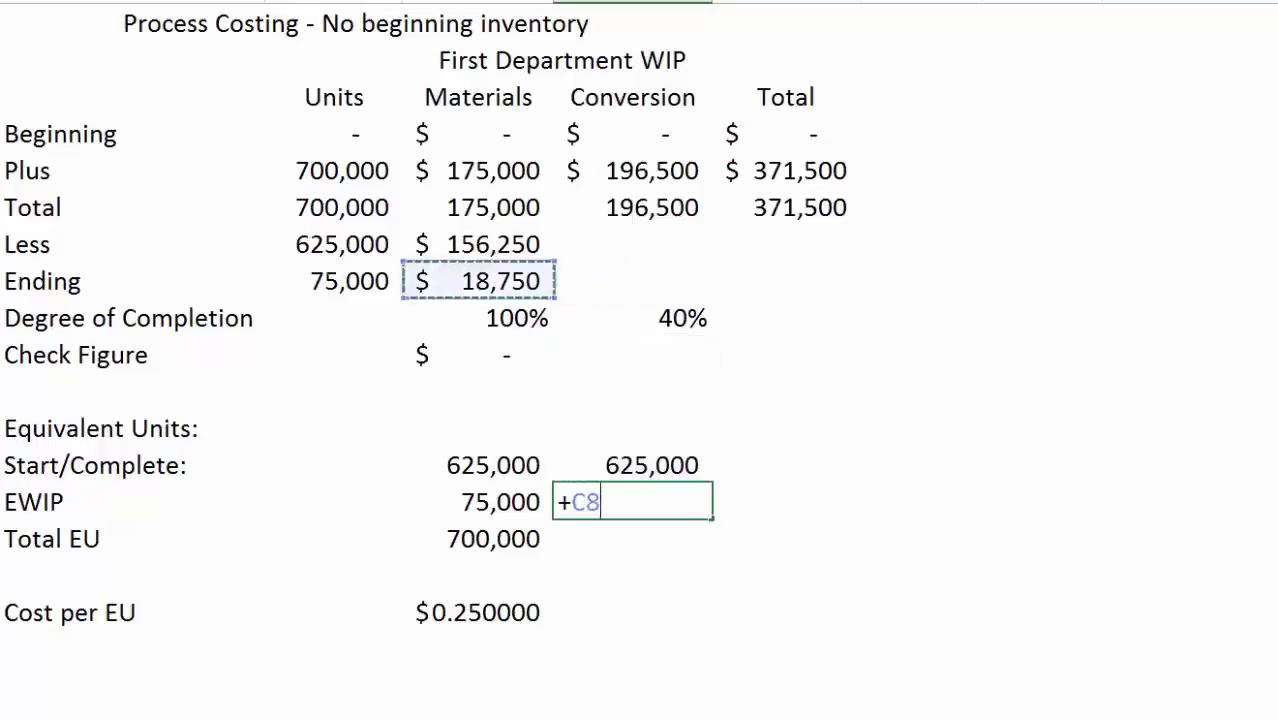
pyautogui.press('Left')
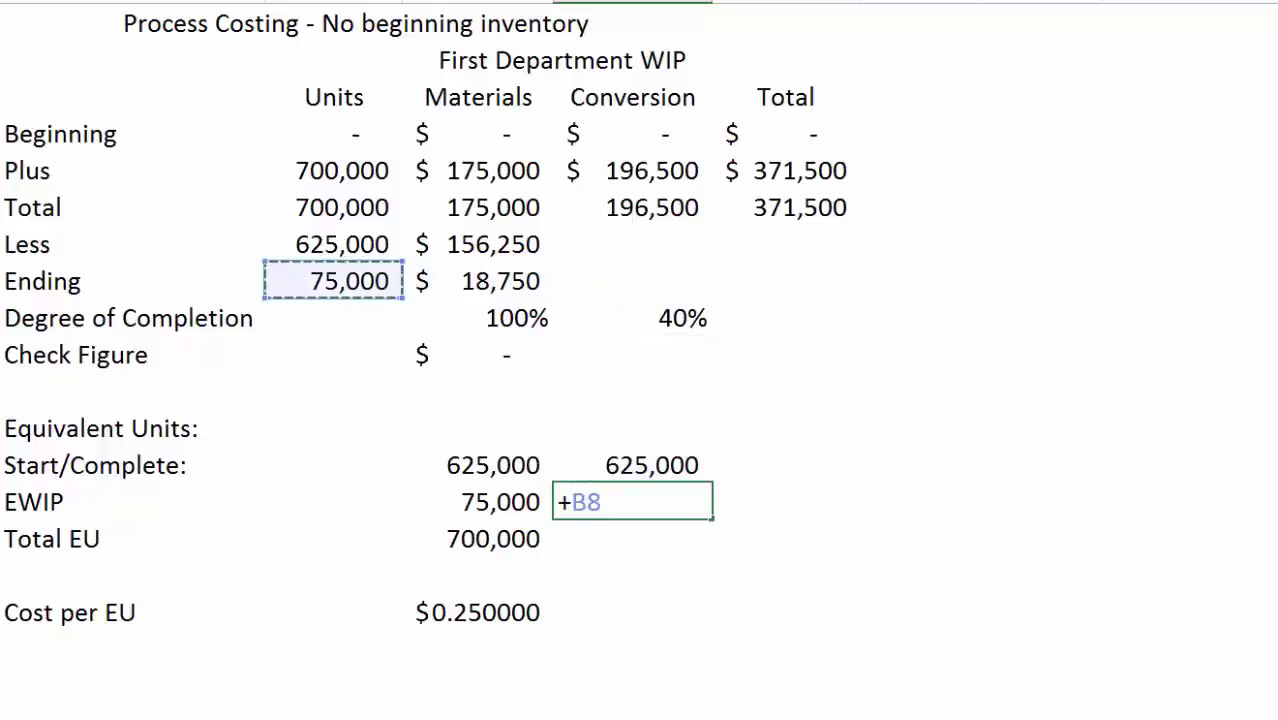
pyautogui.write('*')
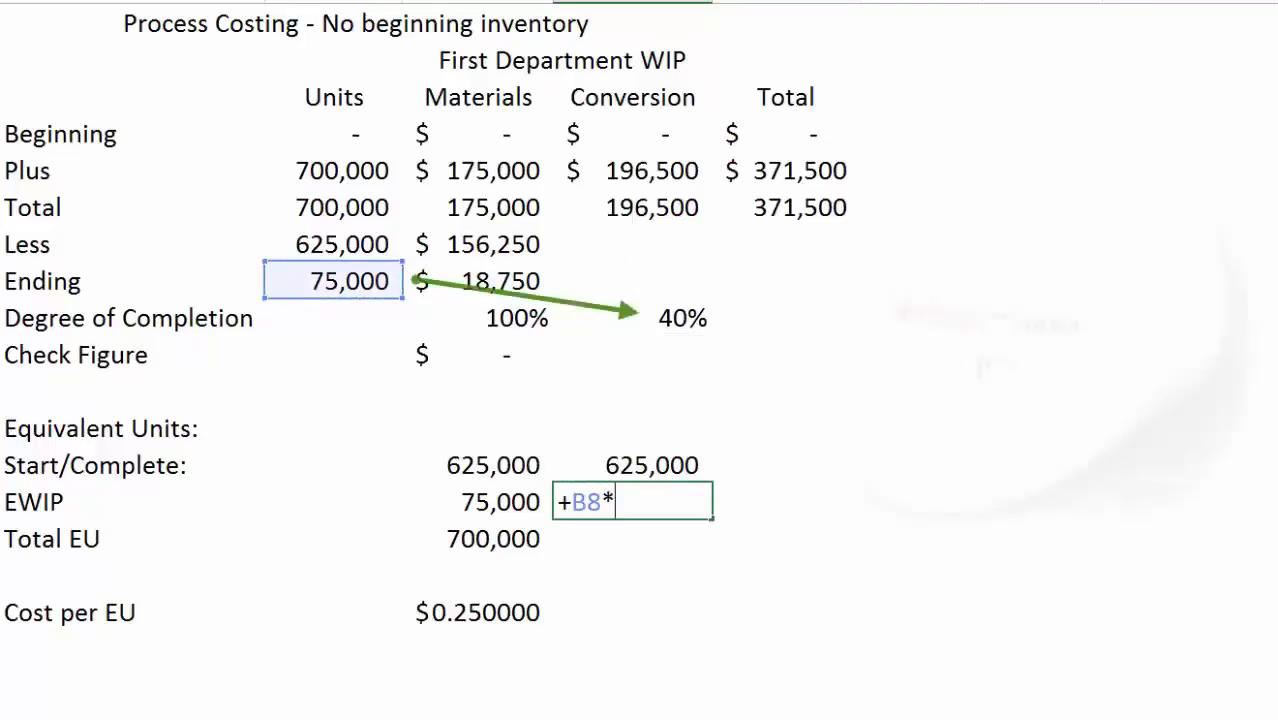
pyautogui.click(632, 317)
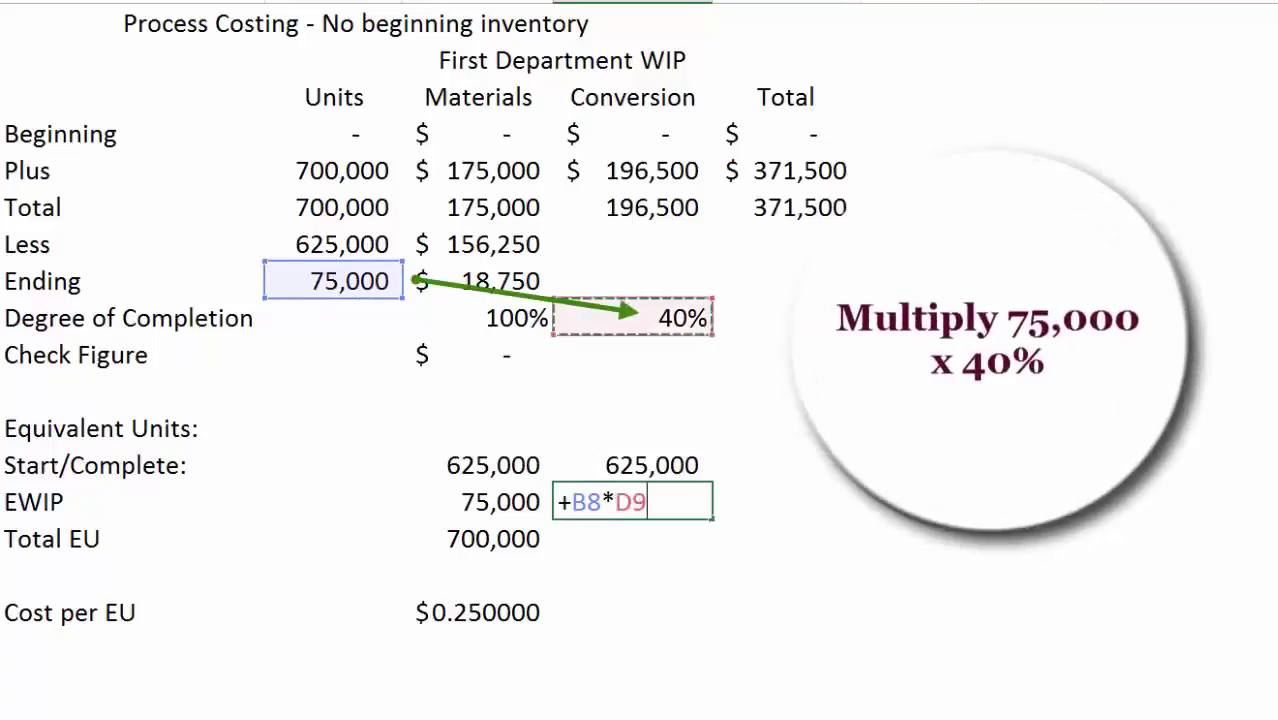
pyautogui.press('Return')
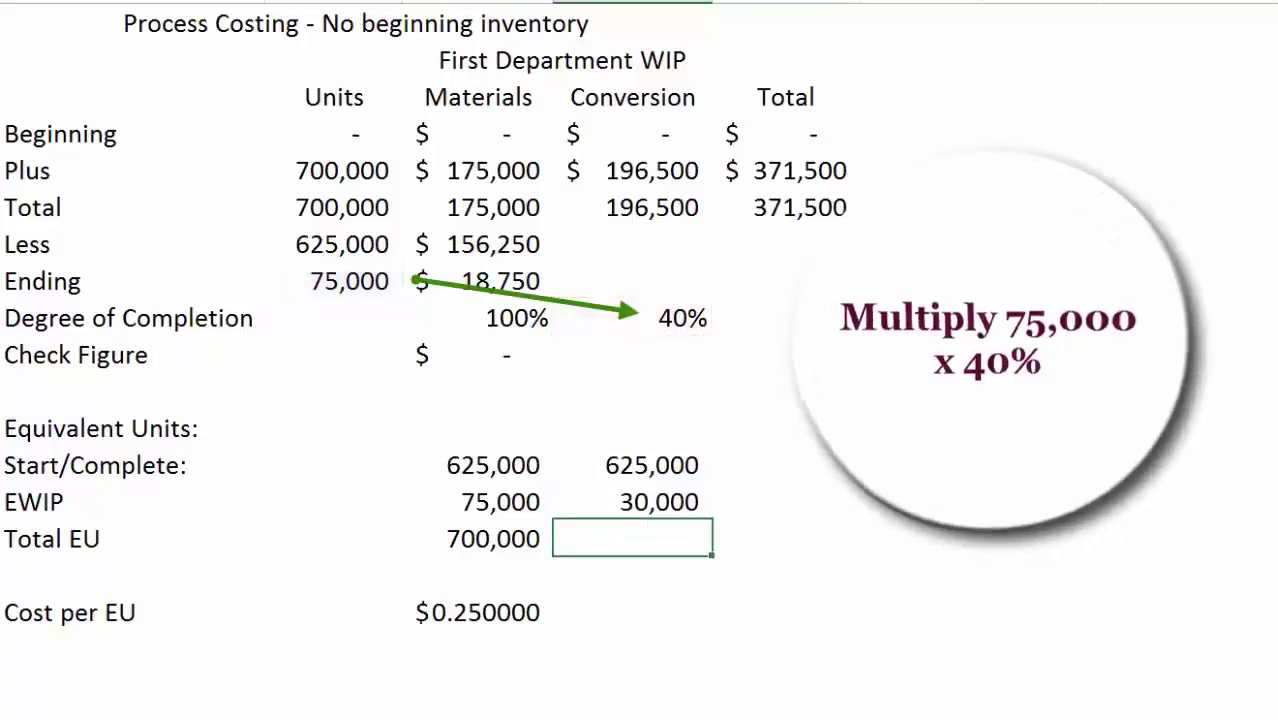
# - Calculate the Conversion Total EU by adding the Start/Complete and EWIP equivalent units, using +D13+D14
pyautogui.write('+')
pyautogui.press('Up')
pyautogui.press('Up')
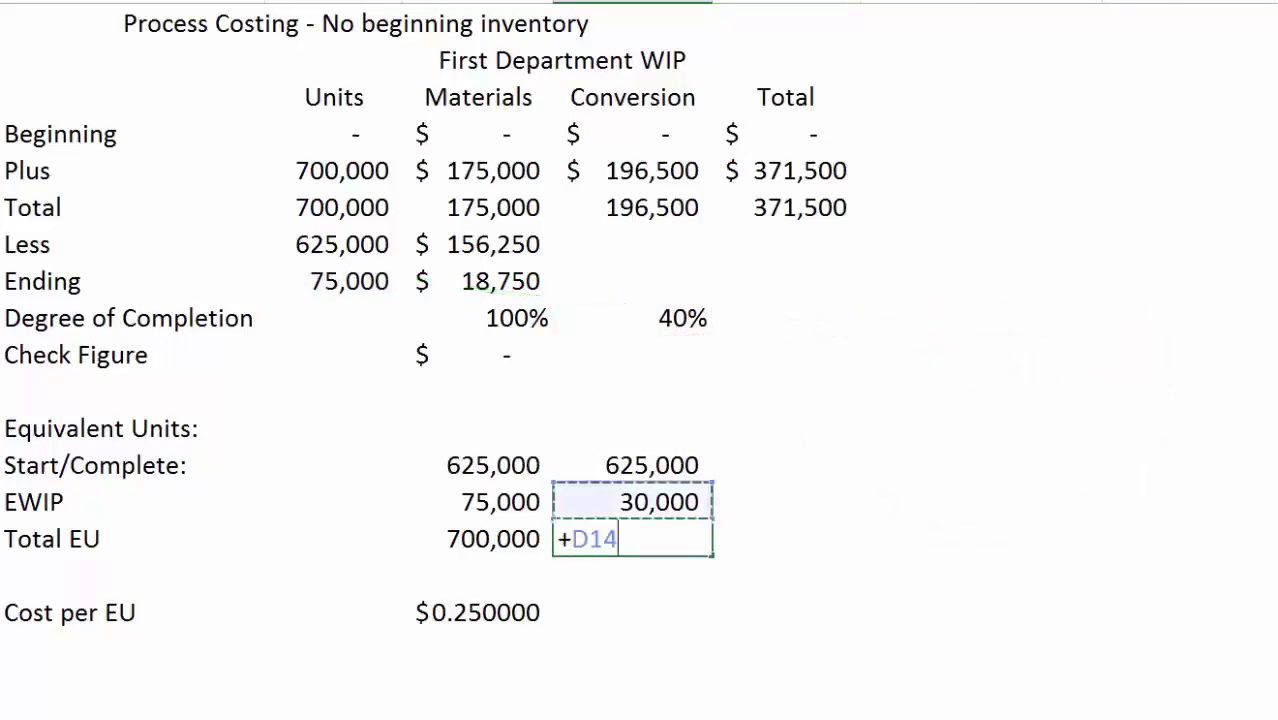
pyautogui.write('+')
pyautogui.press('Up')
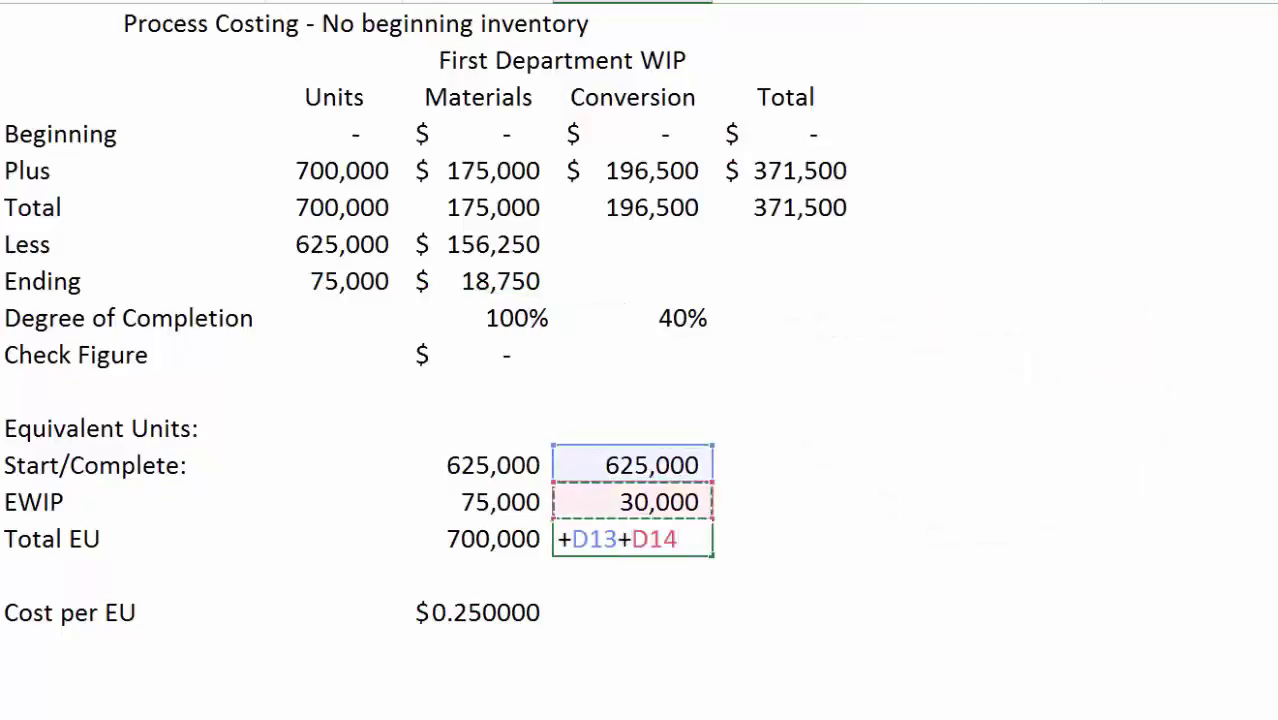
pyautogui.press('Return')
pyautogui.click(923, 518)
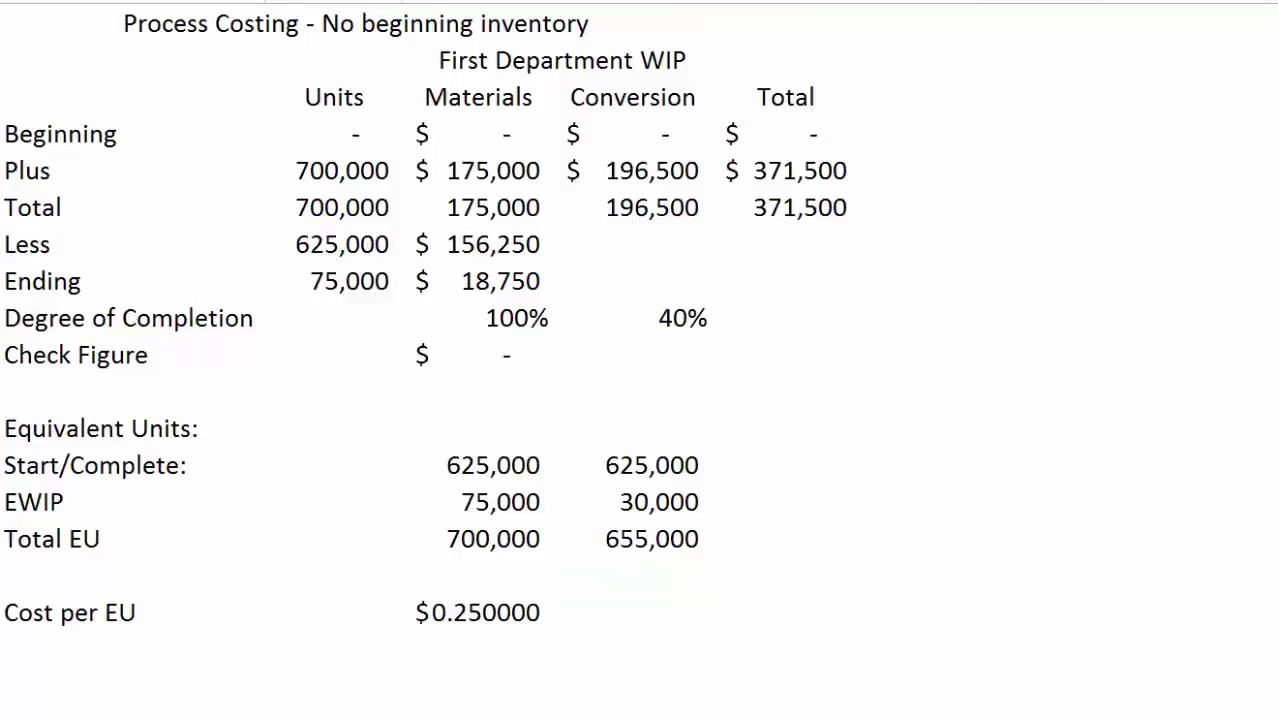
# - Calculate the Conversion Cost per EU by dividing the Conversion total cost by its Total EU, using +D6/D15
pyautogui.click(632, 611)
pyautogui.write('+')
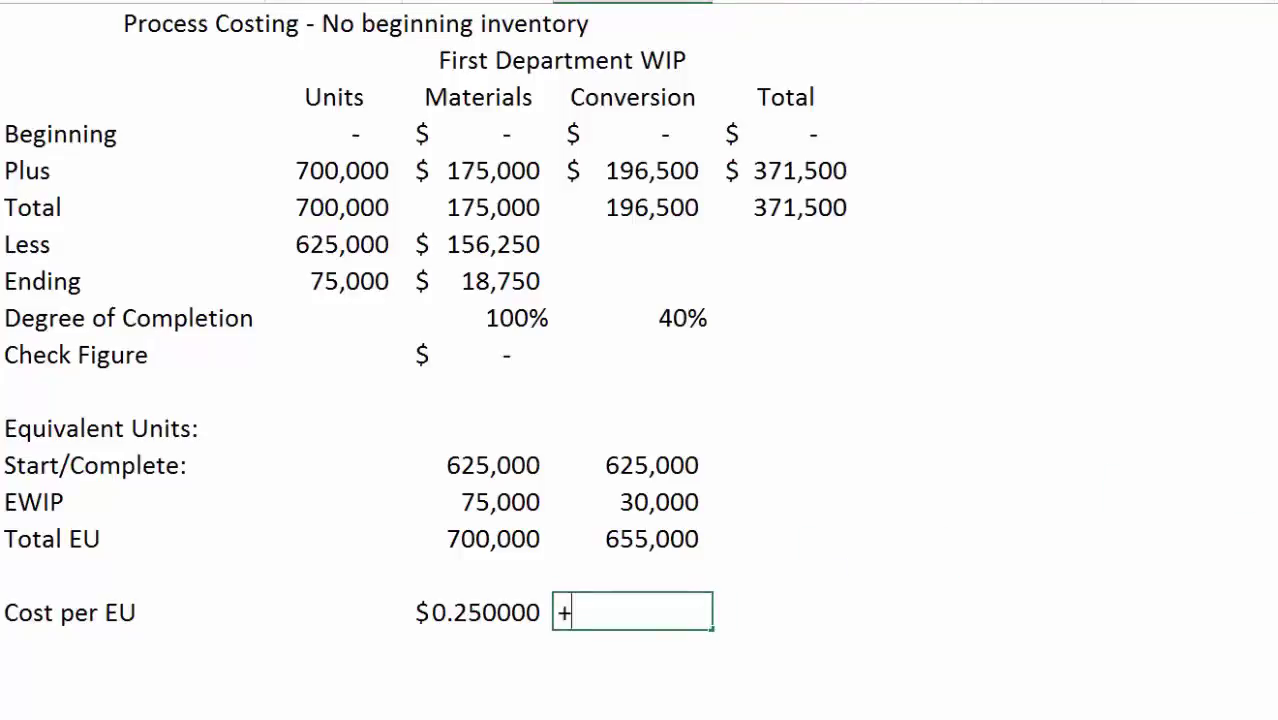
pyautogui.click(632, 207)
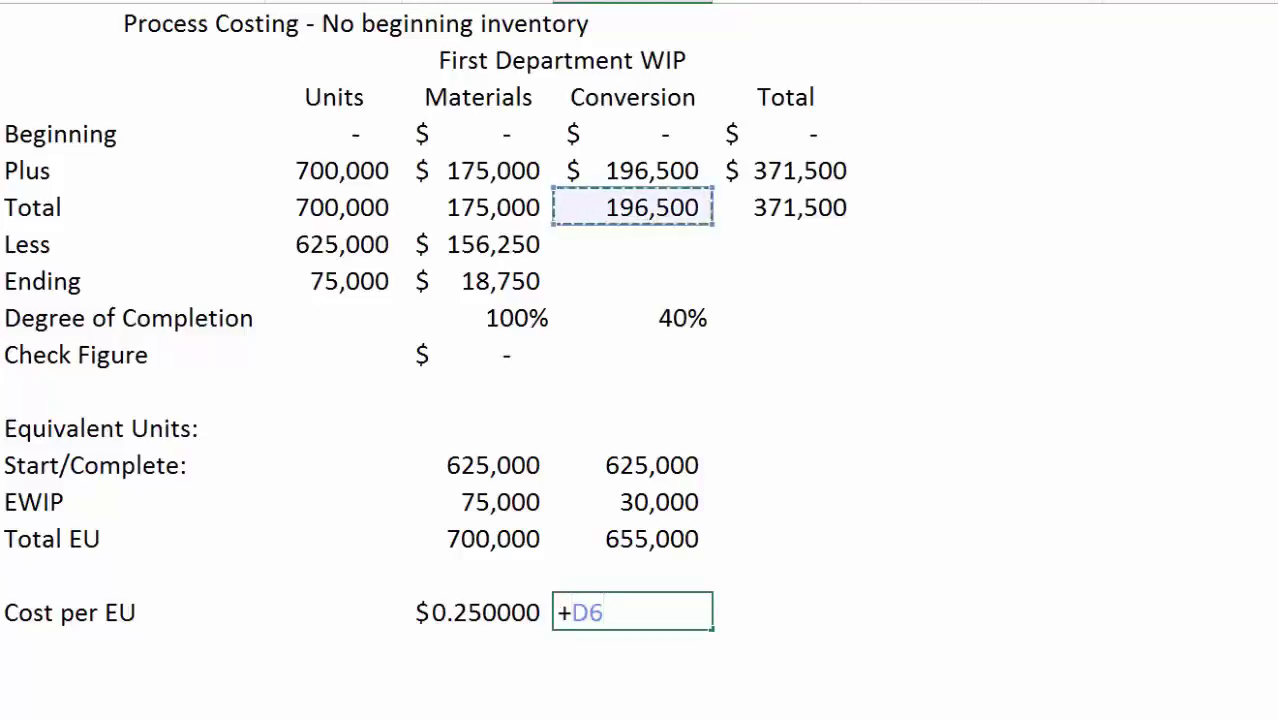
pyautogui.write('/')
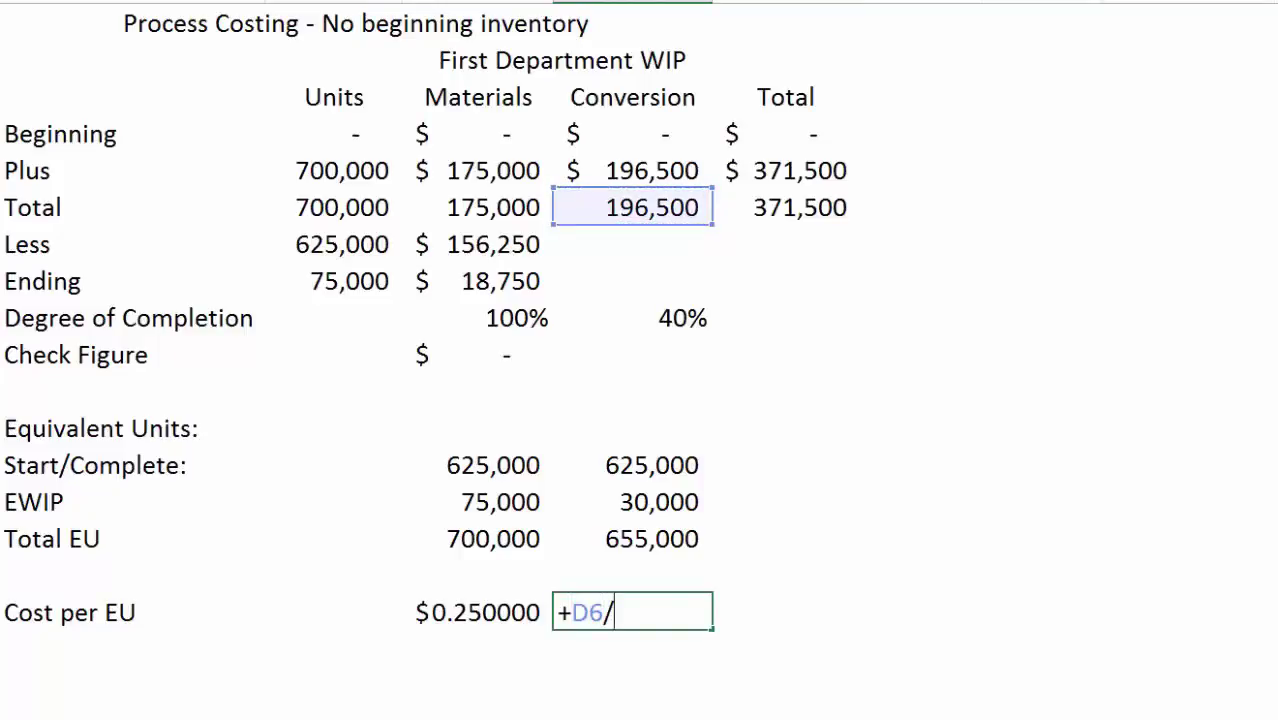
pyautogui.click(632, 539)
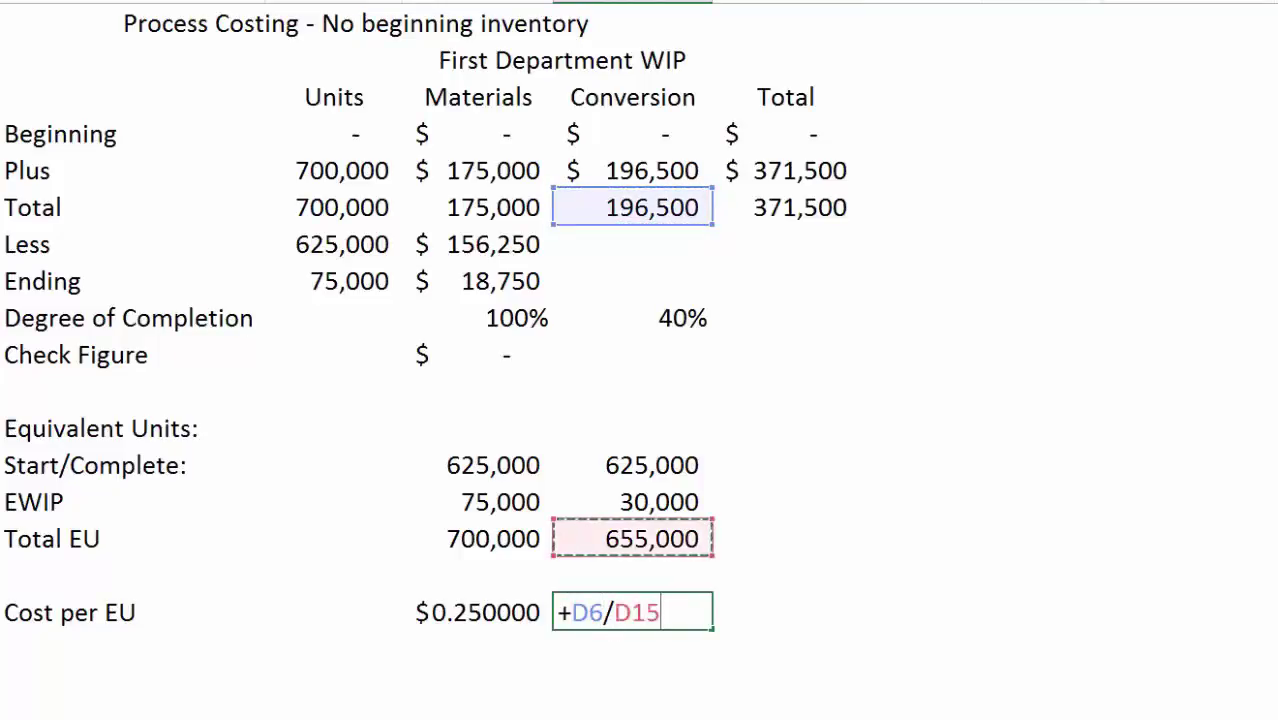
pyautogui.press('Return')
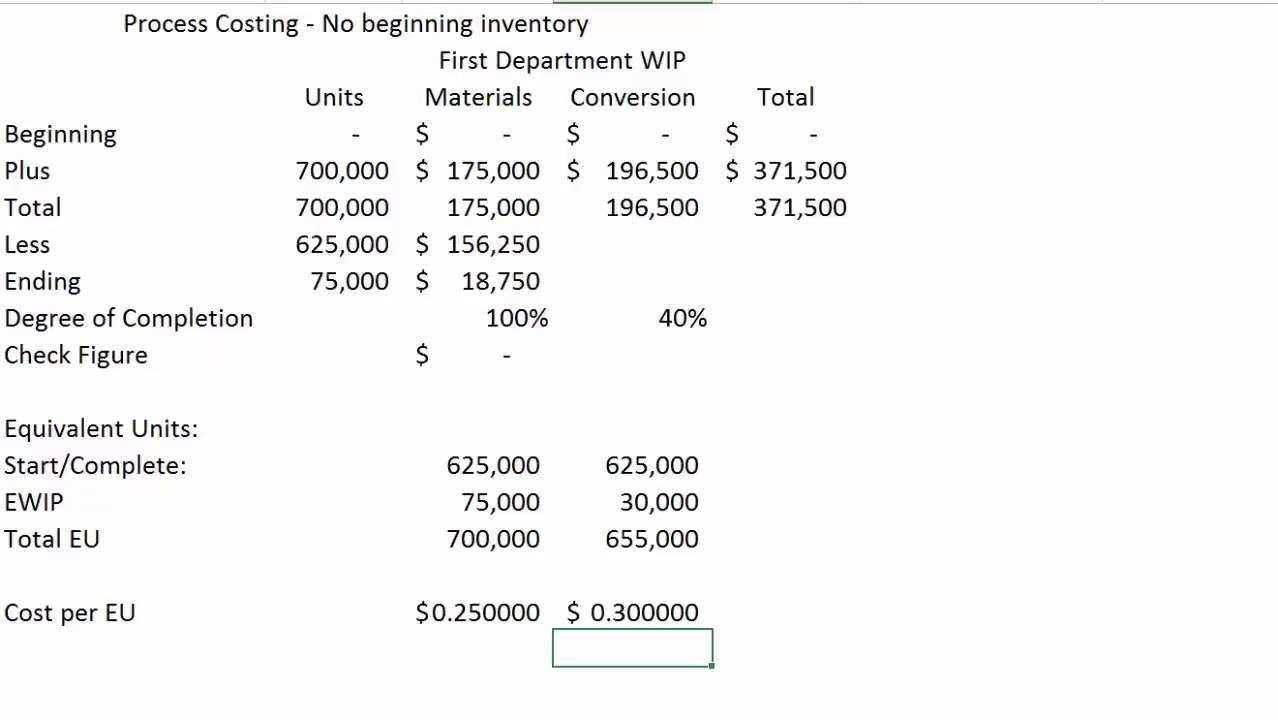
# - Calculate the Less row's Conversion cost as Start/Complete equivalent units times Cost per EU, using +D13*D17
pyautogui.click(632, 244)
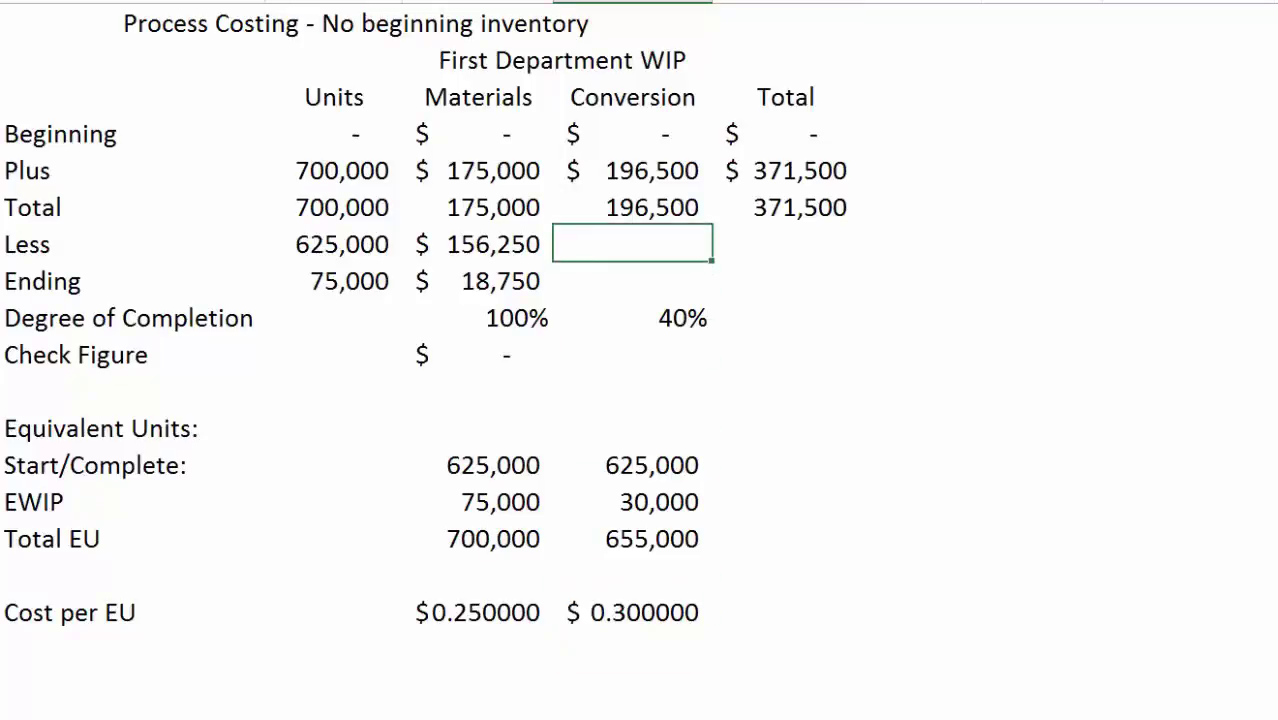
pyautogui.write('+')
pyautogui.click(632, 465)
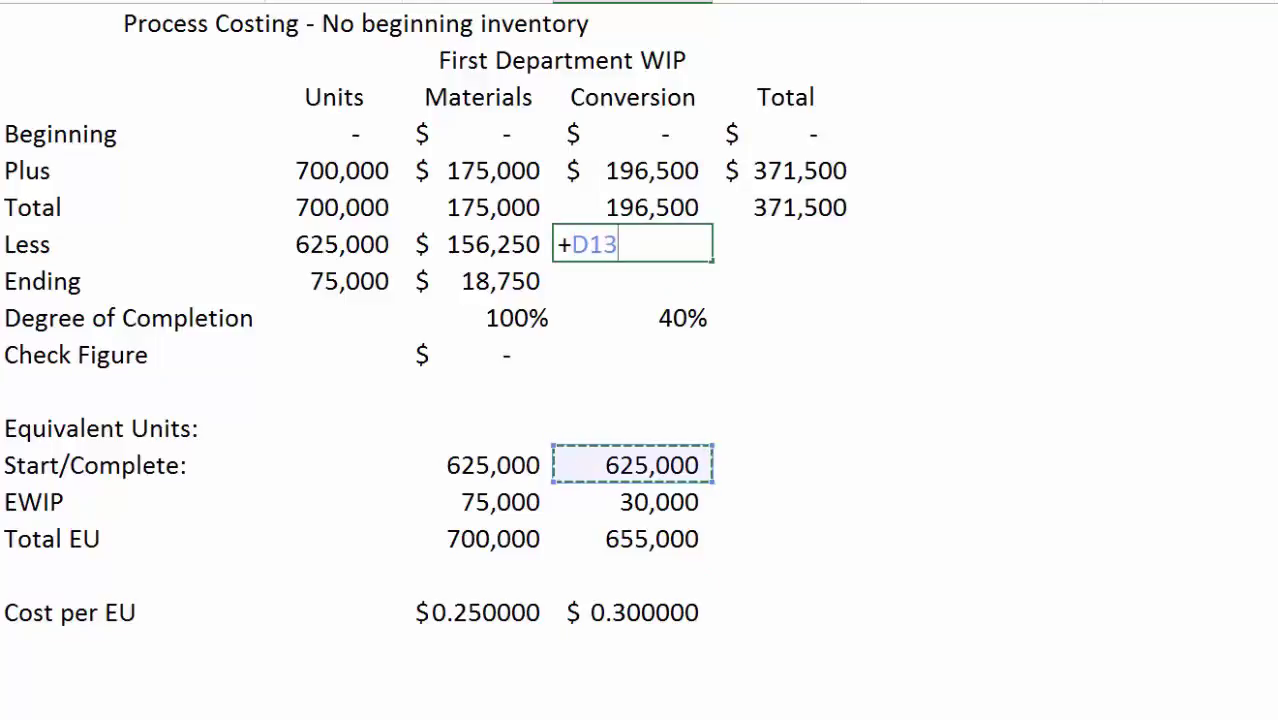
pyautogui.write('*')
pyautogui.click(632, 612)
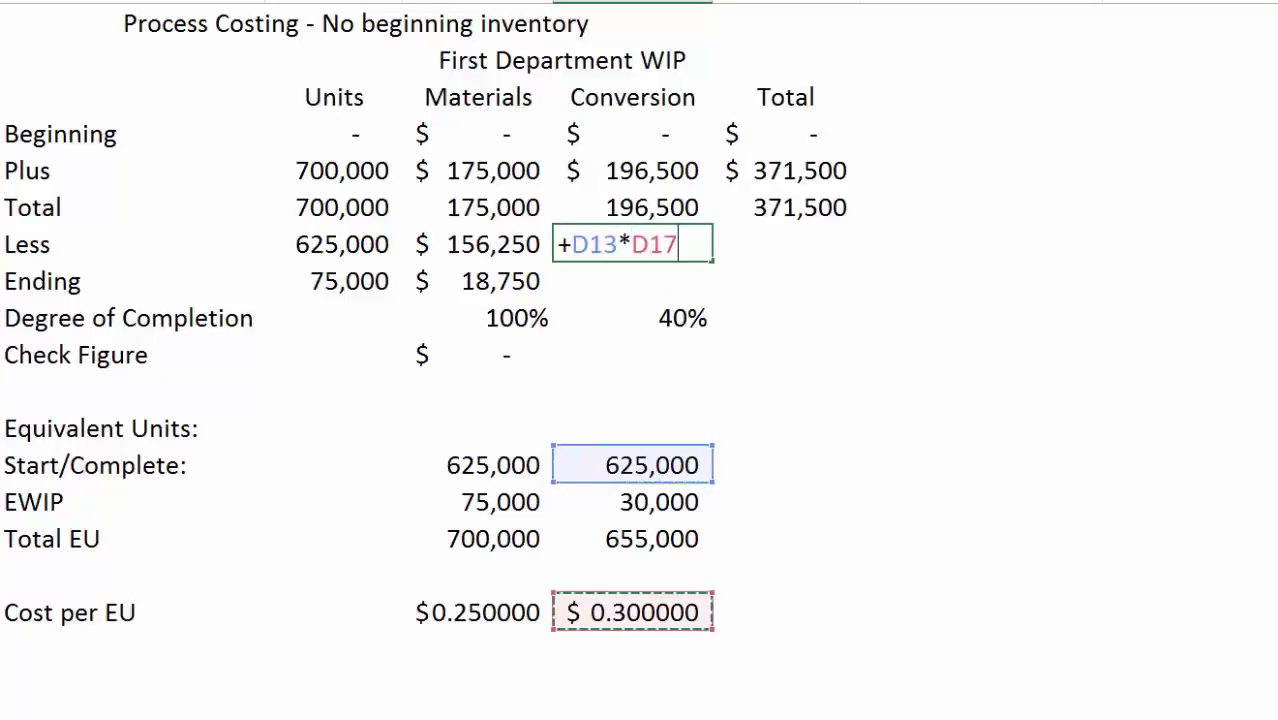
pyautogui.press('Return')
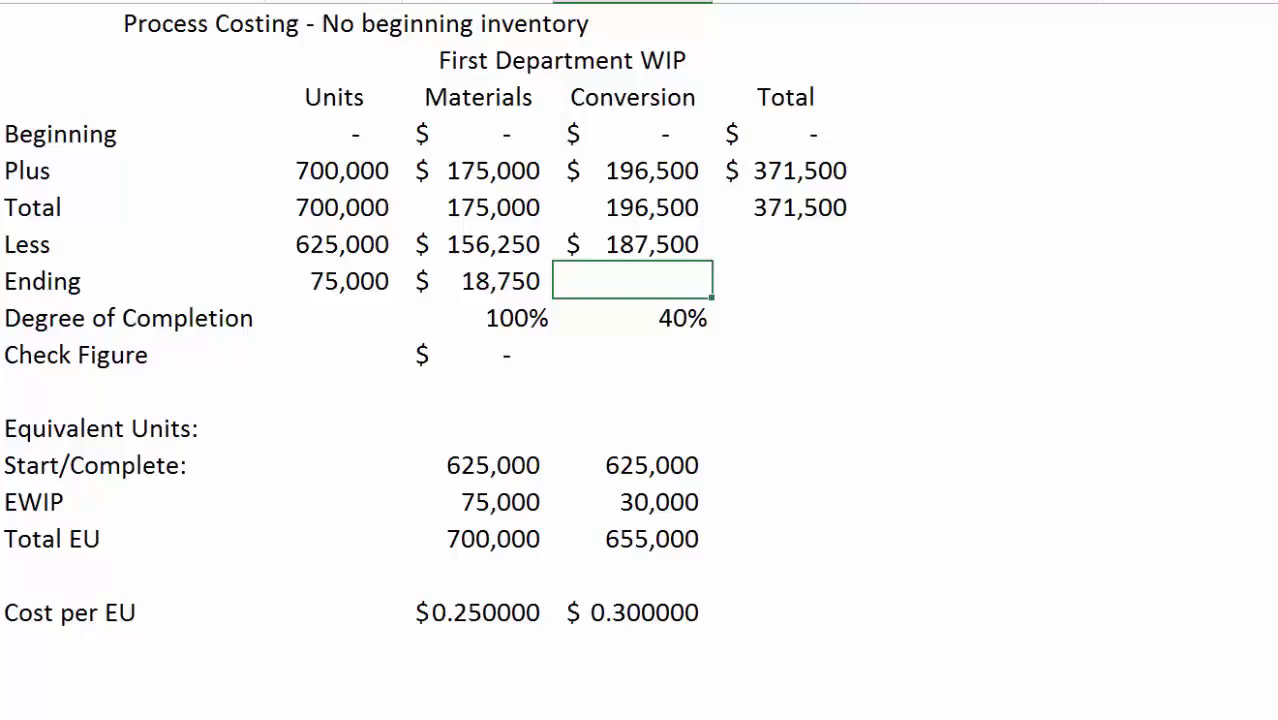
# - Calculate the Ending row's Conversion cost as EWIP equivalent units times Cost per EU, using +D14*D17
pyautogui.write('+')
pyautogui.click(632, 501)
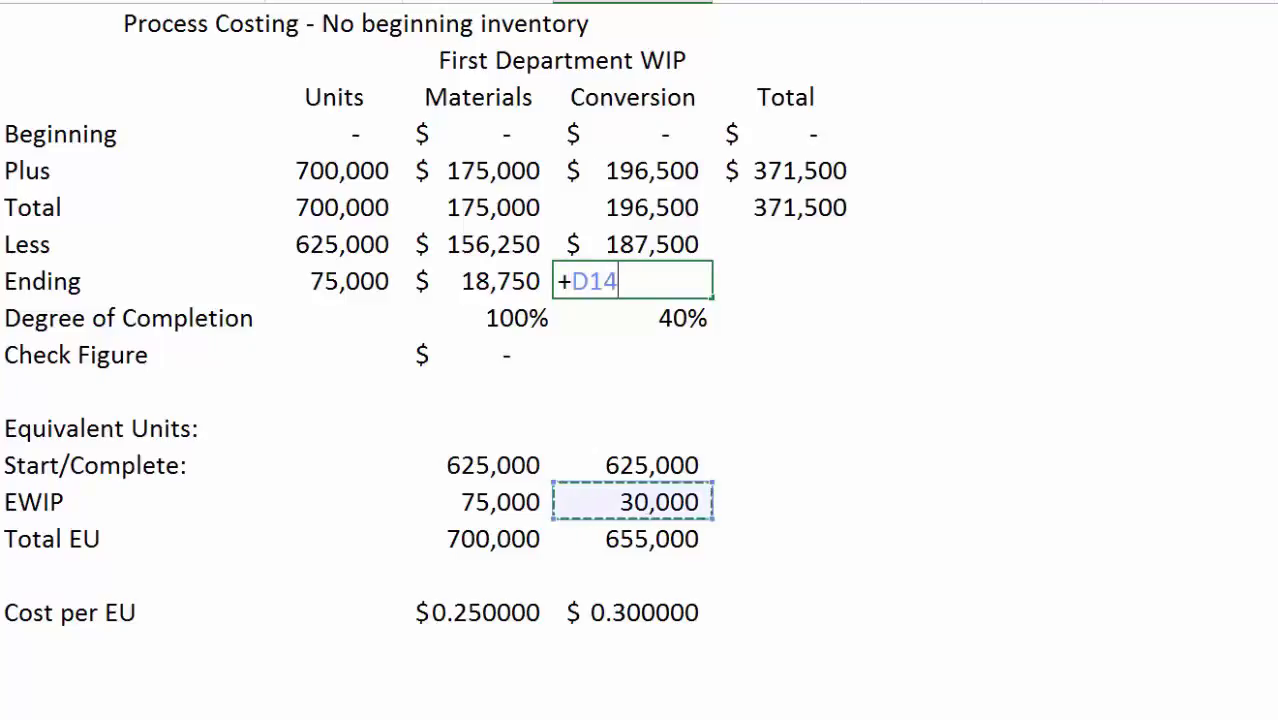
pyautogui.write('*')
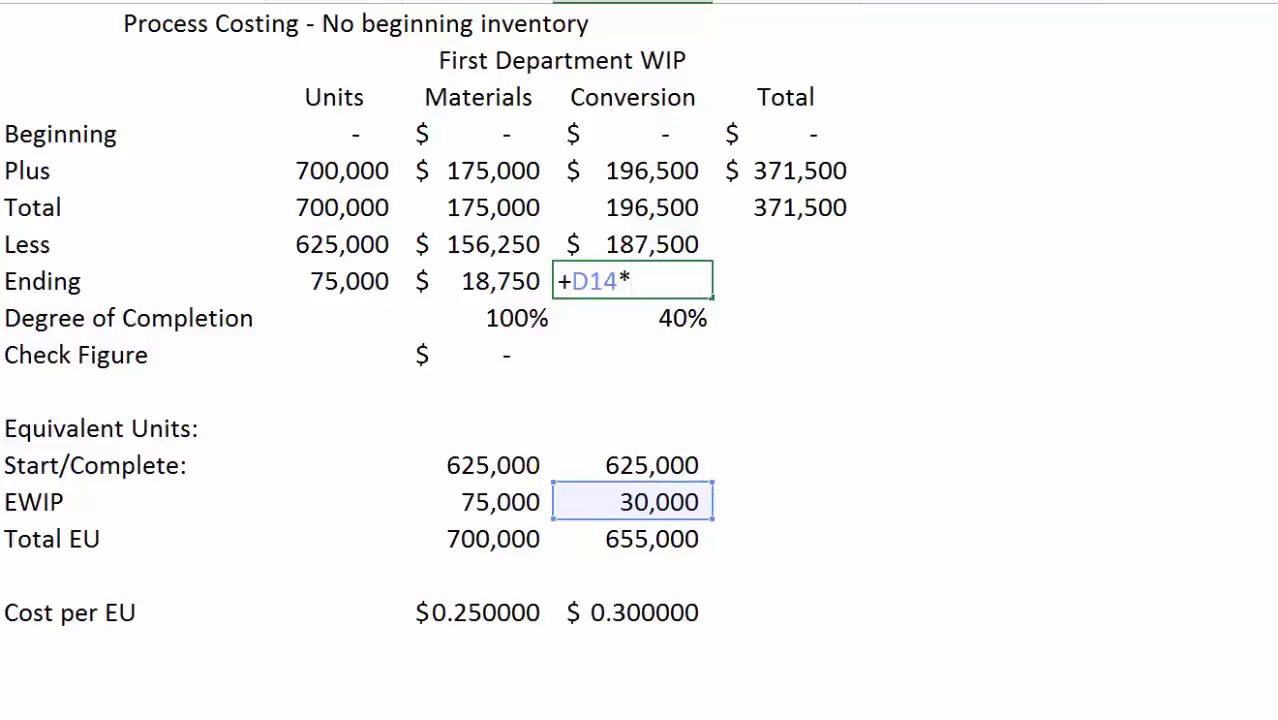
pyautogui.click(632, 612)
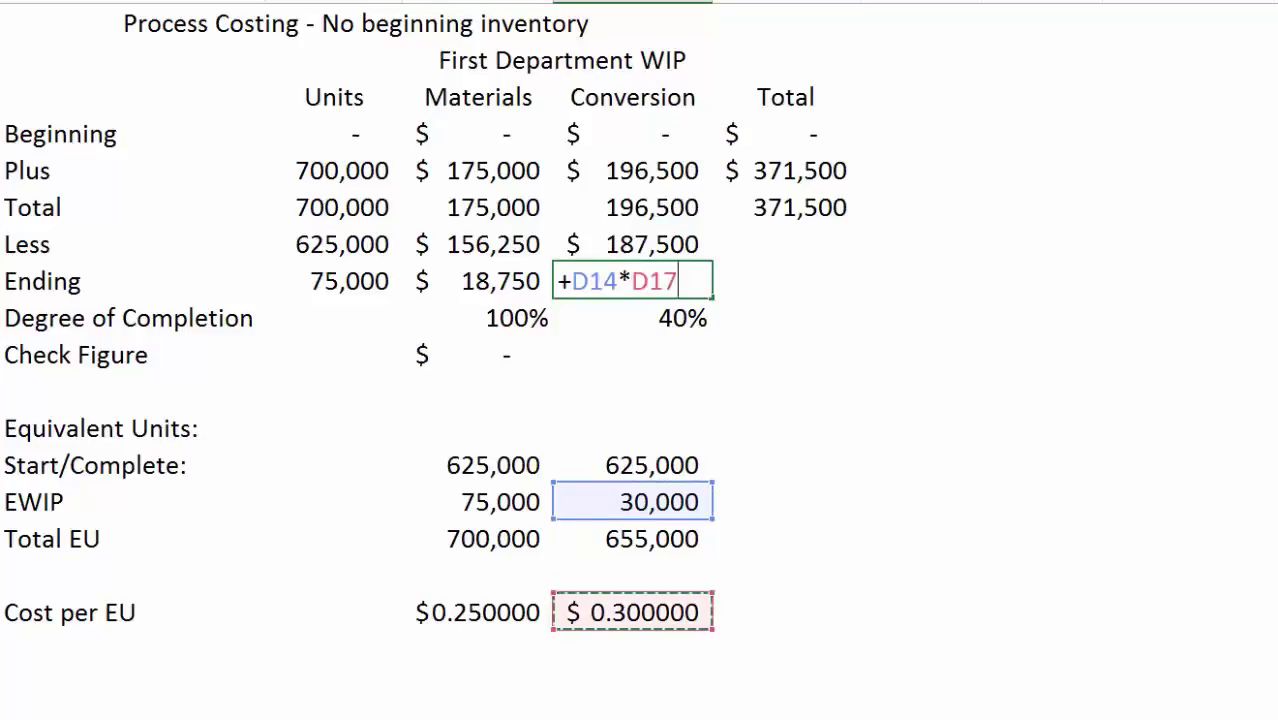
pyautogui.press('Return')
# - Calculate the Conversion Check Figure by subtracting the Less and Ending costs from the total, using +D6-D7-D8
pyautogui.press('Down')
pyautogui.write('+')
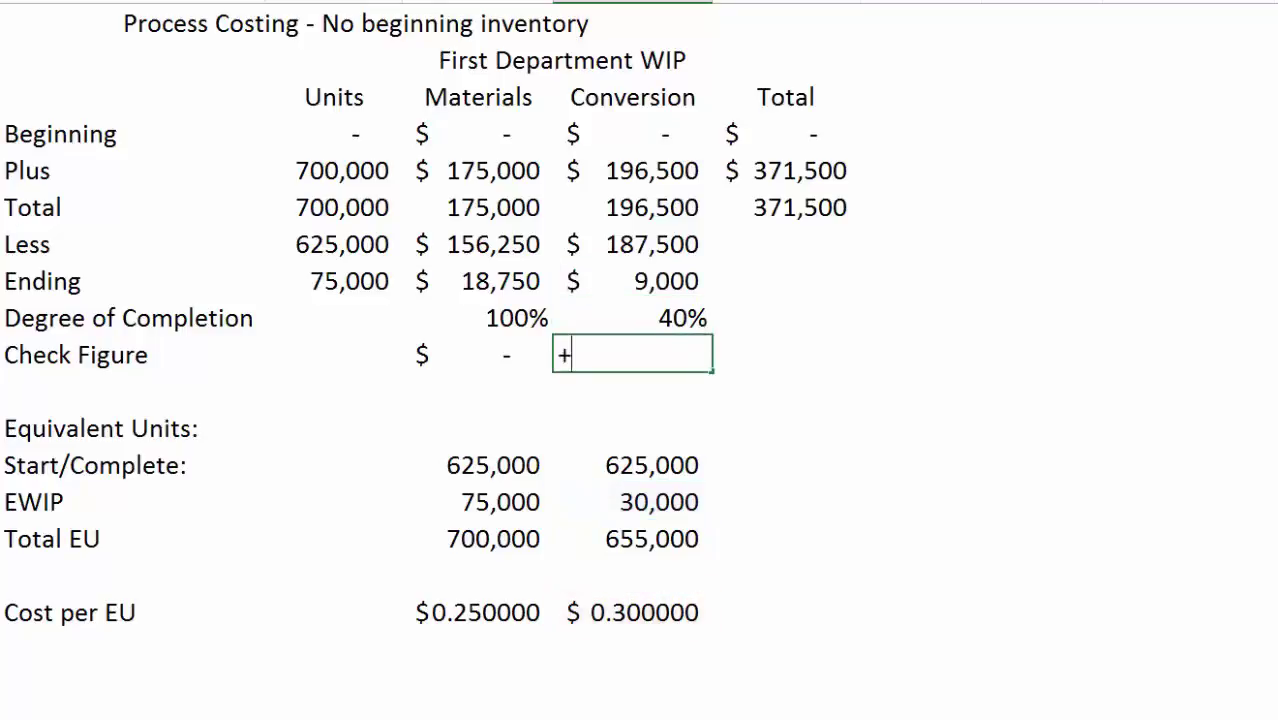
pyautogui.press('Up')
pyautogui.press('Up')
pyautogui.press('Up')
pyautogui.press('Up')
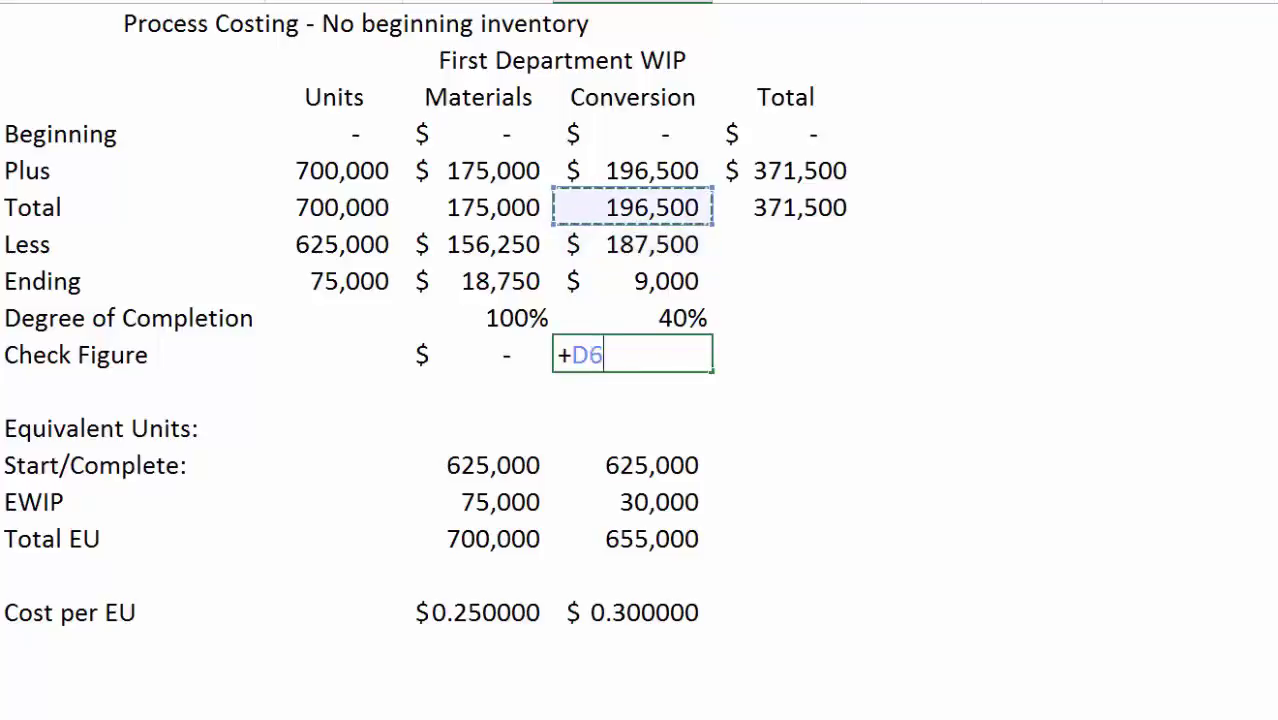
pyautogui.write('-')
pyautogui.press('Up')
pyautogui.press('Up')
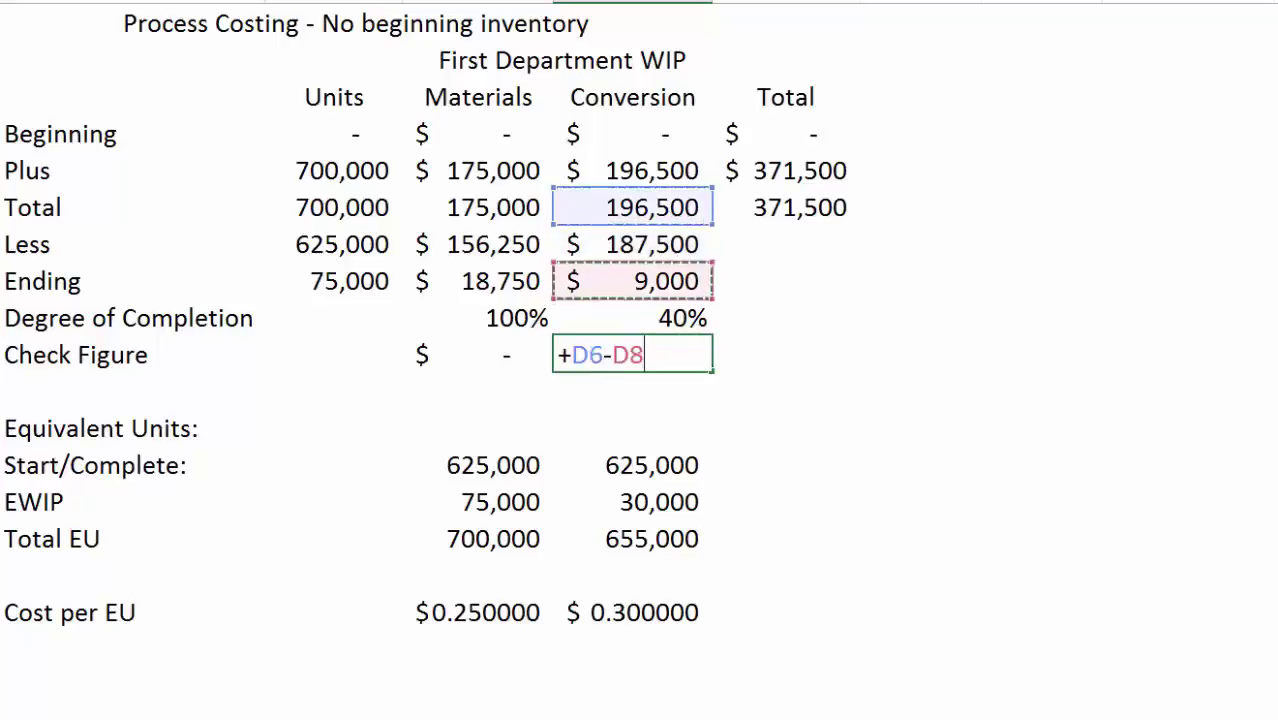
pyautogui.write('-')
pyautogui.press('Up')
pyautogui.press('Up')
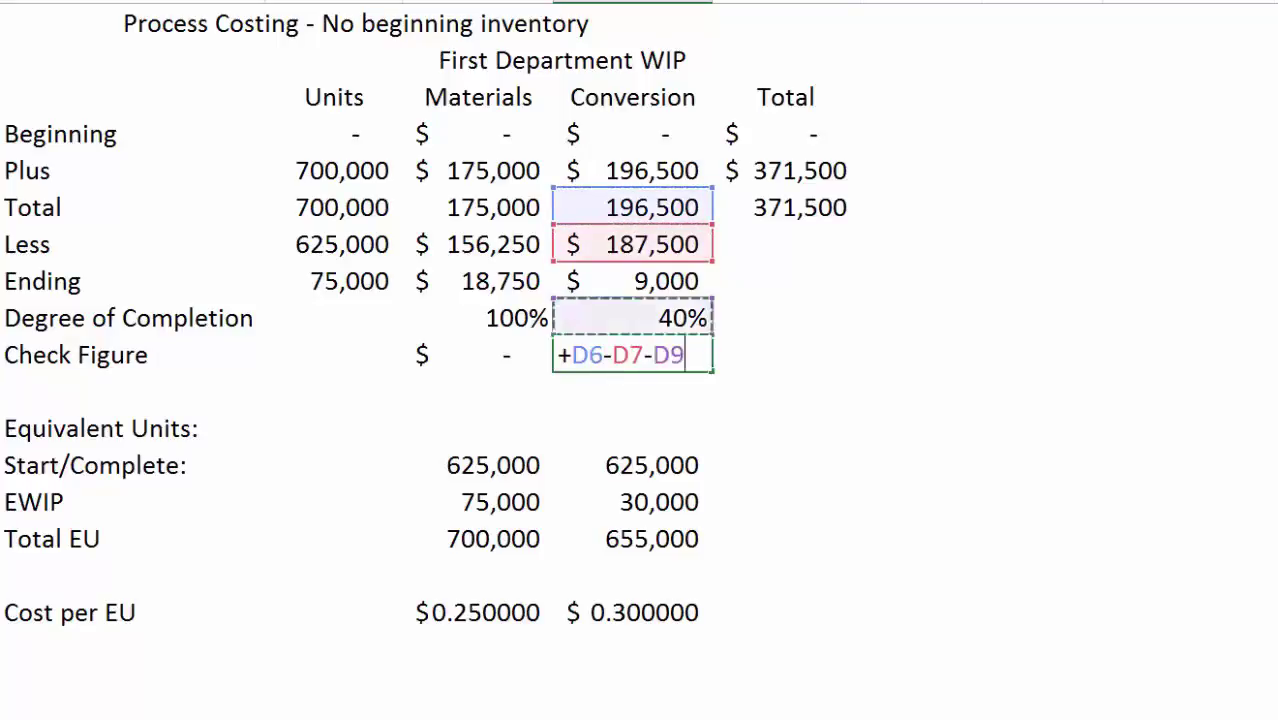
pyautogui.write('-')
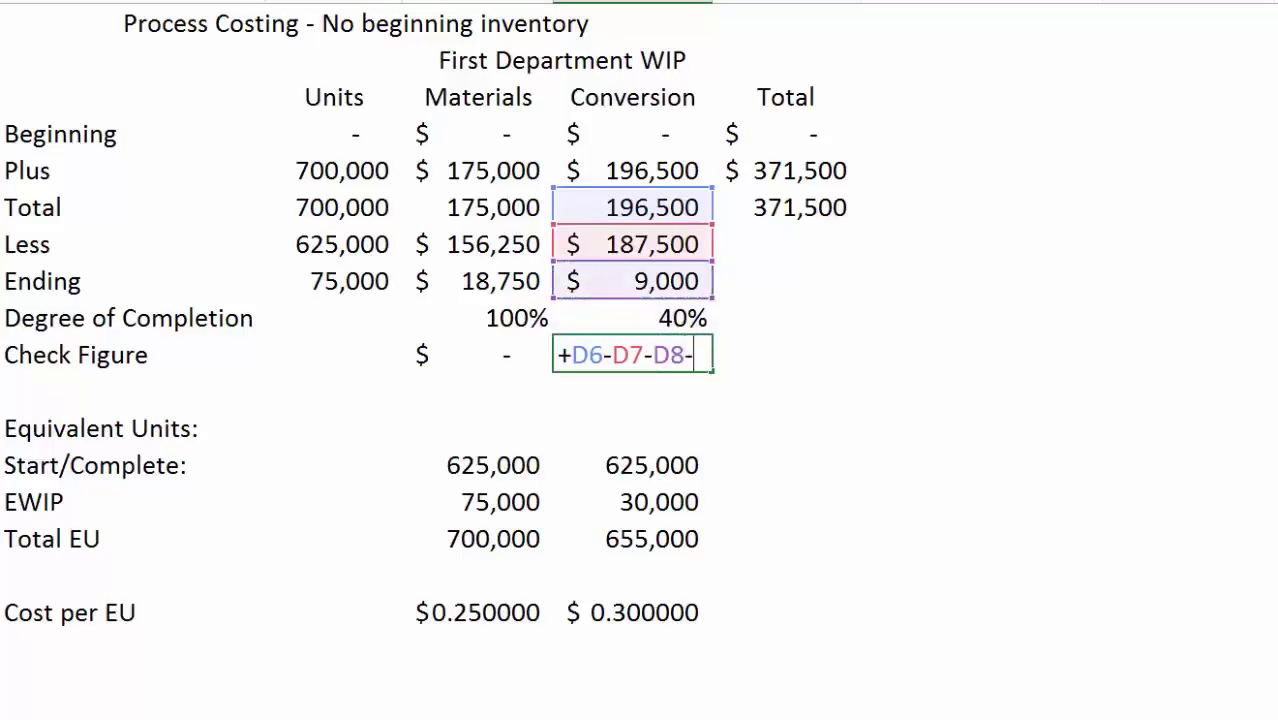
pyautogui.press('BackSpace')
pyautogui.press('Return')
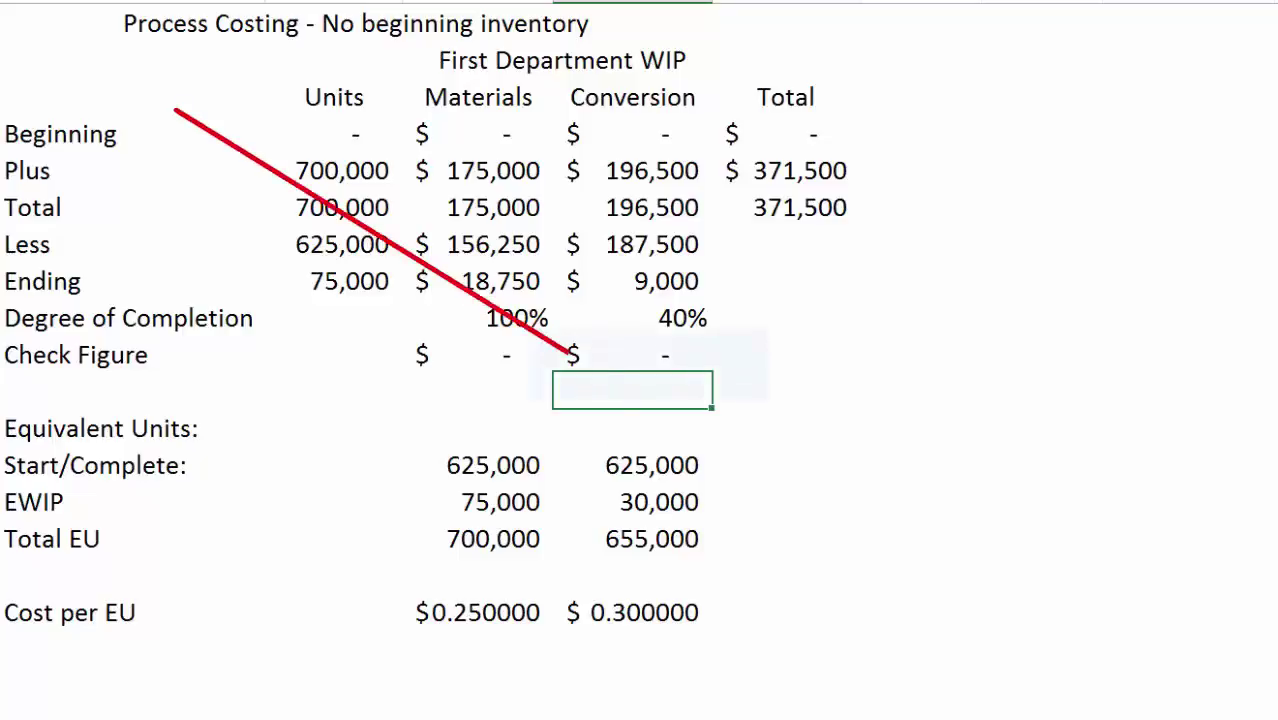
pyautogui.press('Up')
pyautogui.press('Up')
pyautogui.press('Up')
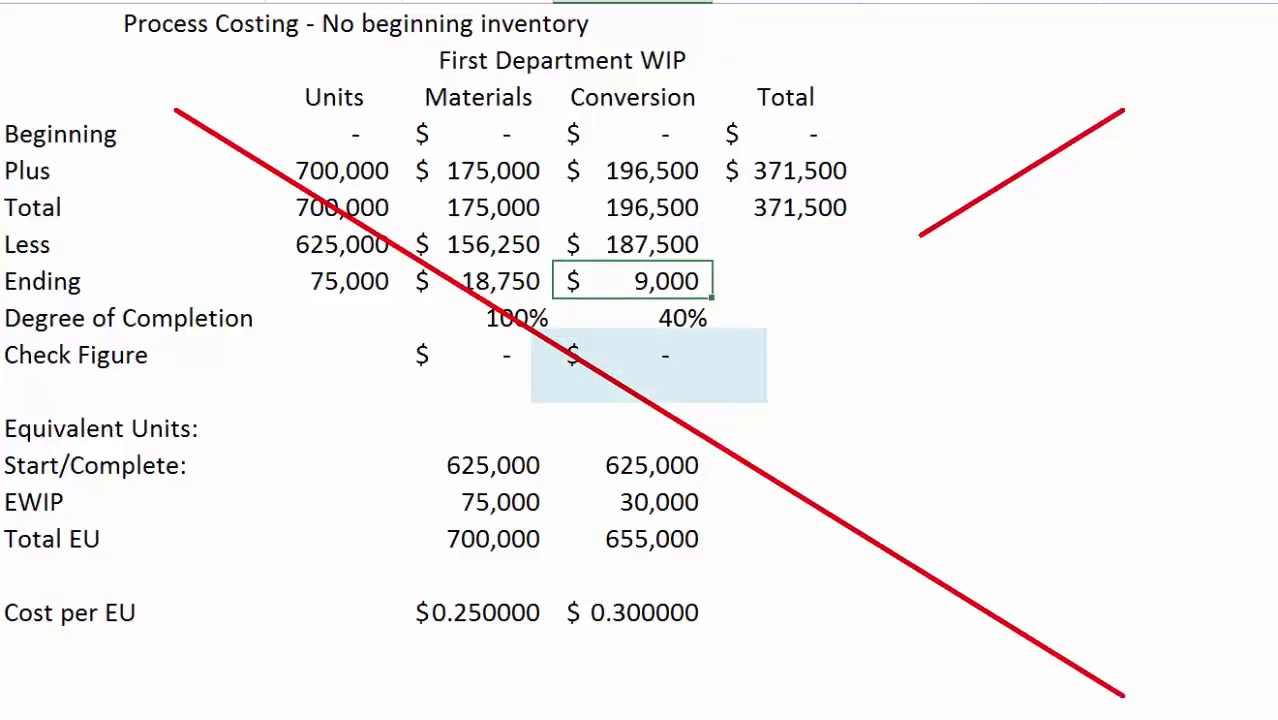
pyautogui.write('+')
pyautogui.press('Left')
pyautogui.press('Left')
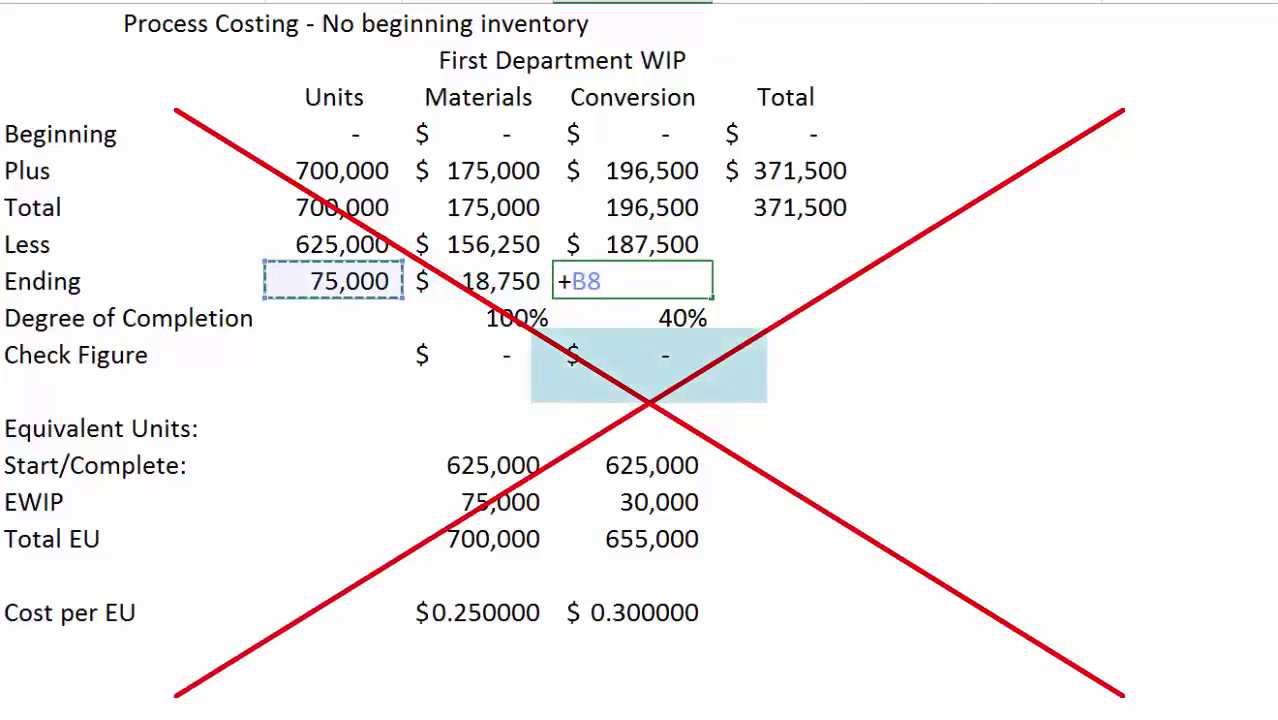
pyautogui.write('*')
pyautogui.press('Down')
pyautogui.press('Down')
pyautogui.press('Down')
pyautogui.press('Down')
pyautogui.press('Down')
pyautogui.press('Down')
pyautogui.press('Down')
pyautogui.press('Down')
pyautogui.press('Down')
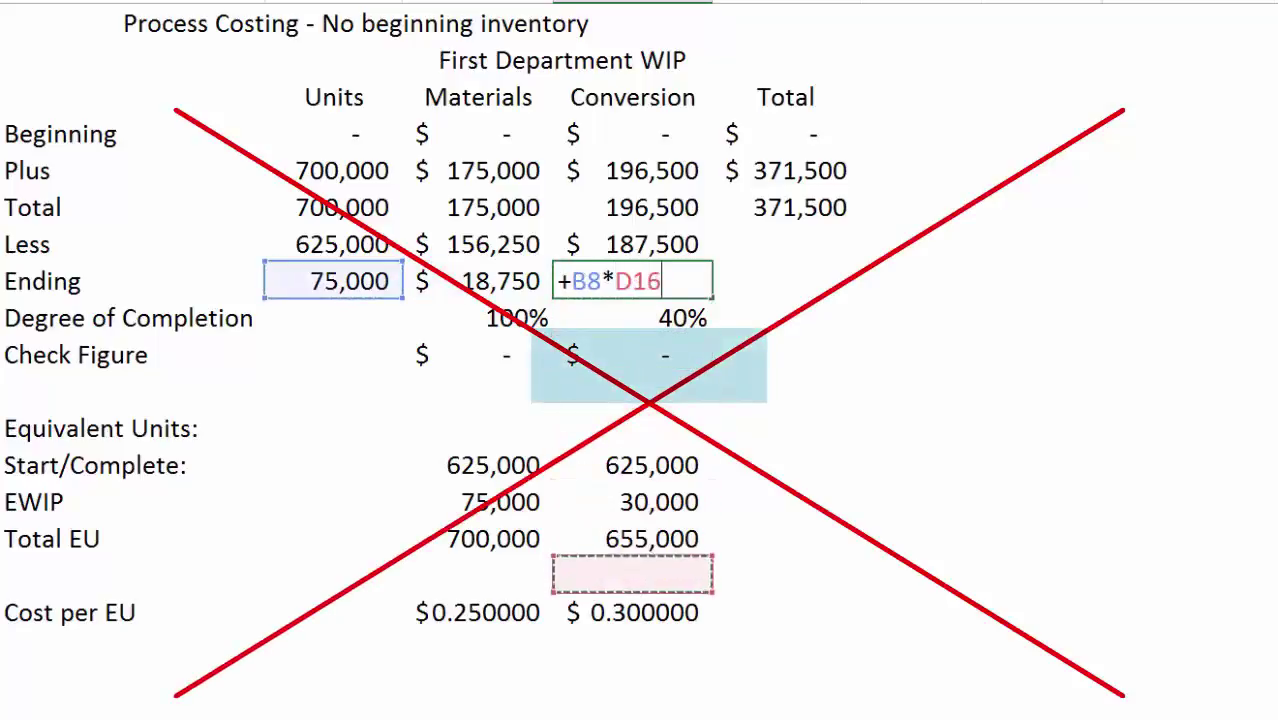
pyautogui.press('Return')
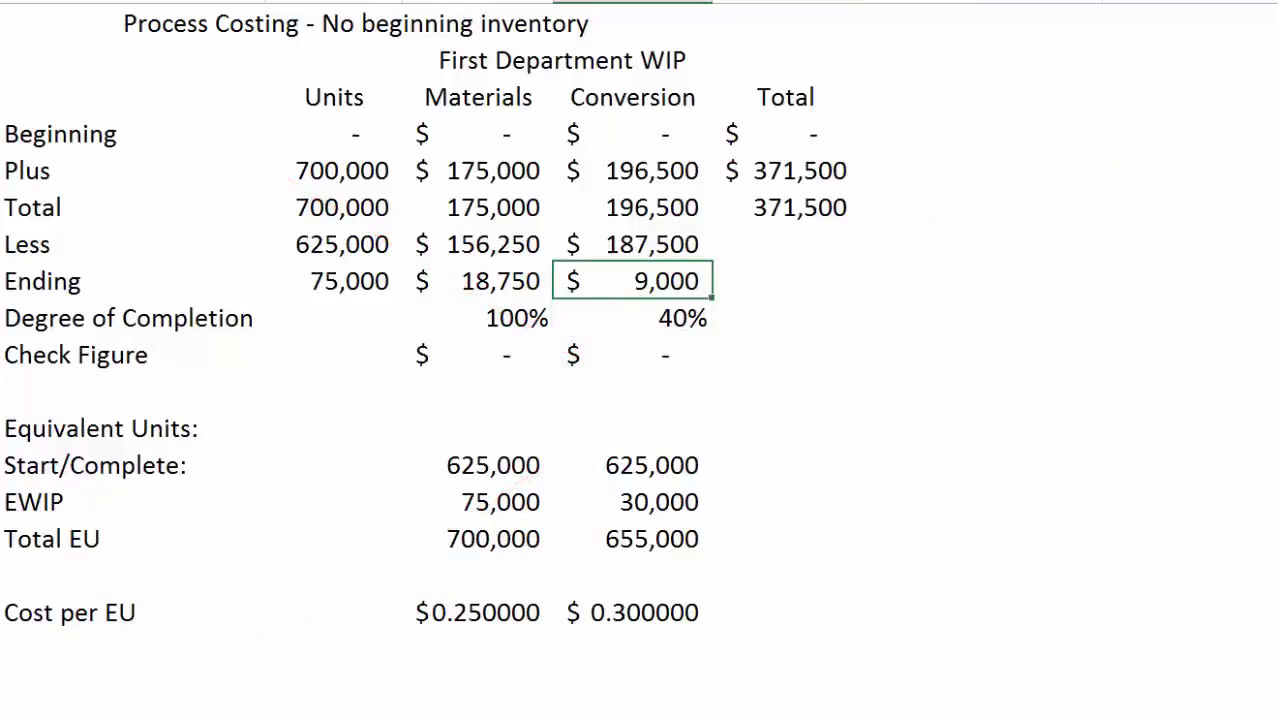
# - Calculate the Less row's Total by adding its Materials and Conversion costs, using +C7+D7
pyautogui.click(785, 243)
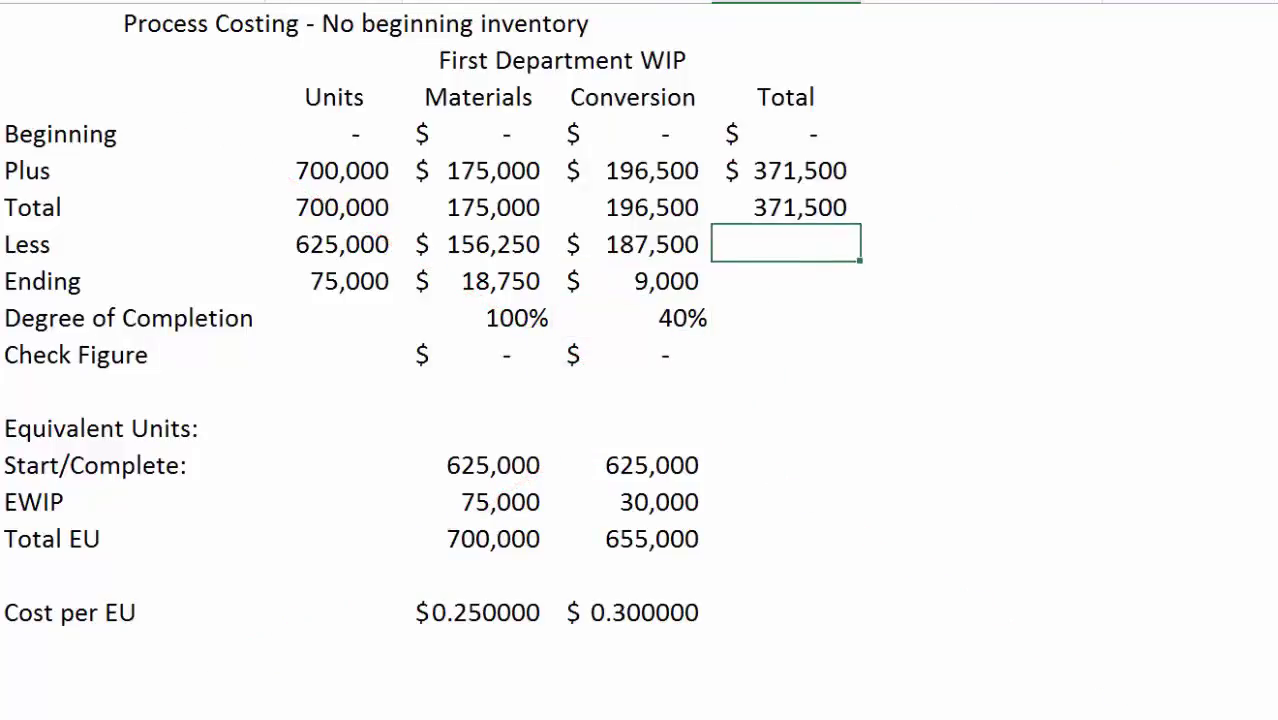
pyautogui.write('+')
pyautogui.press('Left')
pyautogui.press('Left')
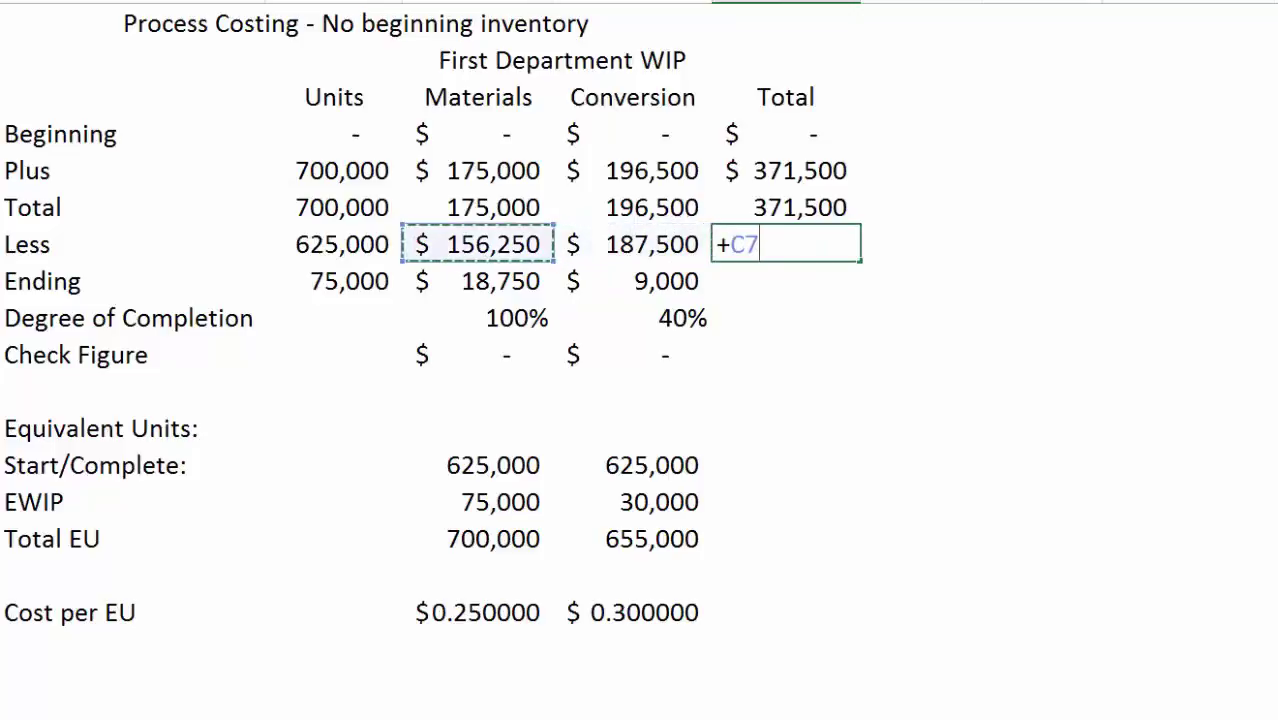
pyautogui.write('+')
pyautogui.press('Left')
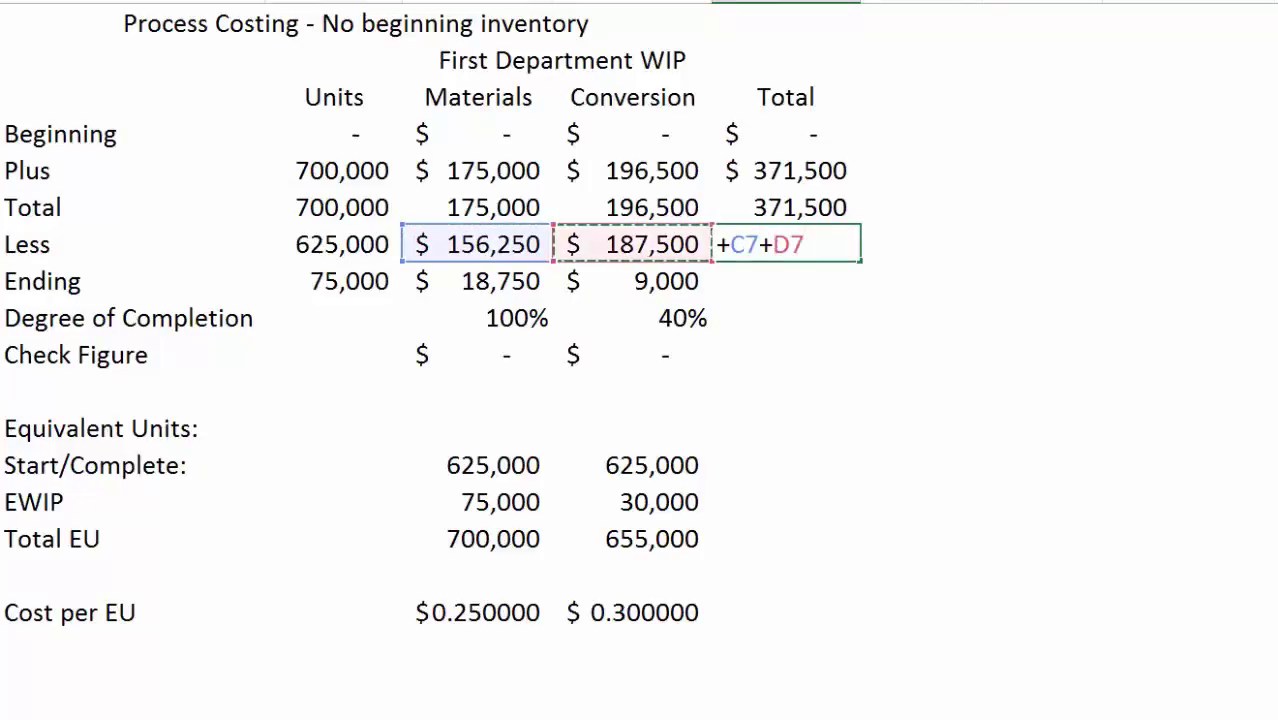
pyautogui.press('Return')
# - Calculate the Ending row's Total by adding its Materials and Conversion costs, using +C8+D8
pyautogui.write('+')
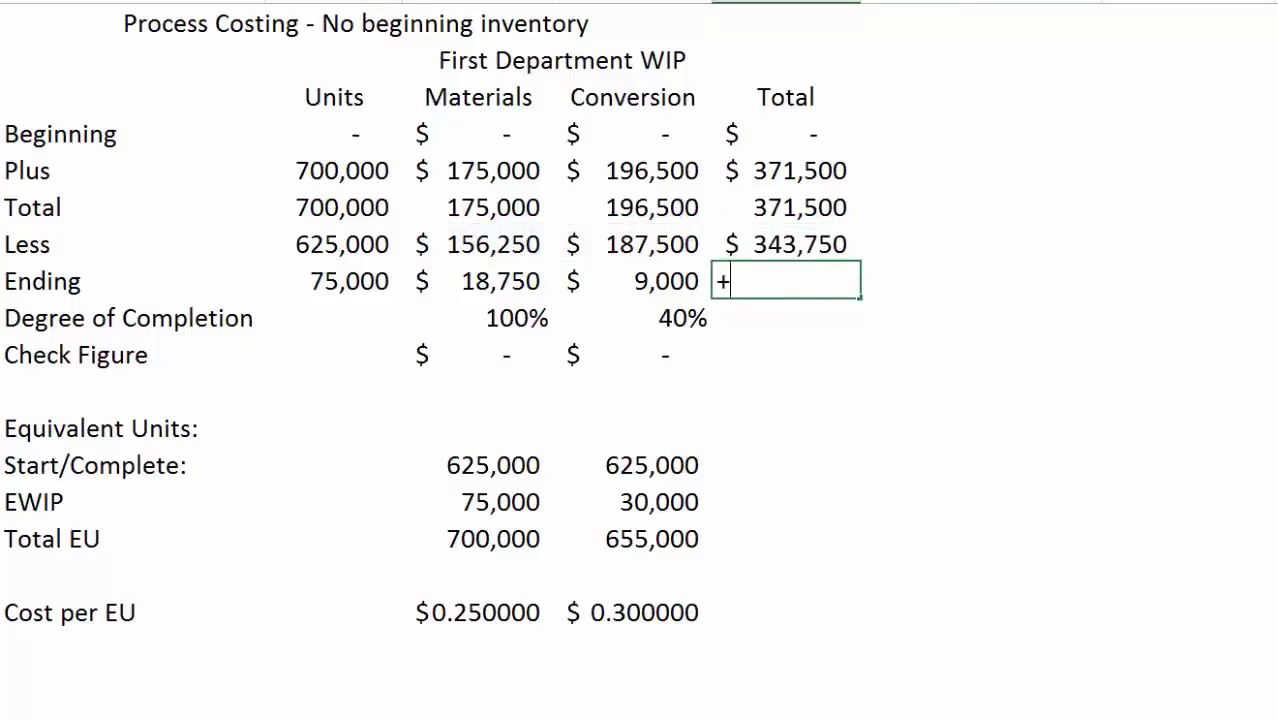
pyautogui.press('Left')
pyautogui.press('Left')
pyautogui.write('+')
pyautogui.press('Down')
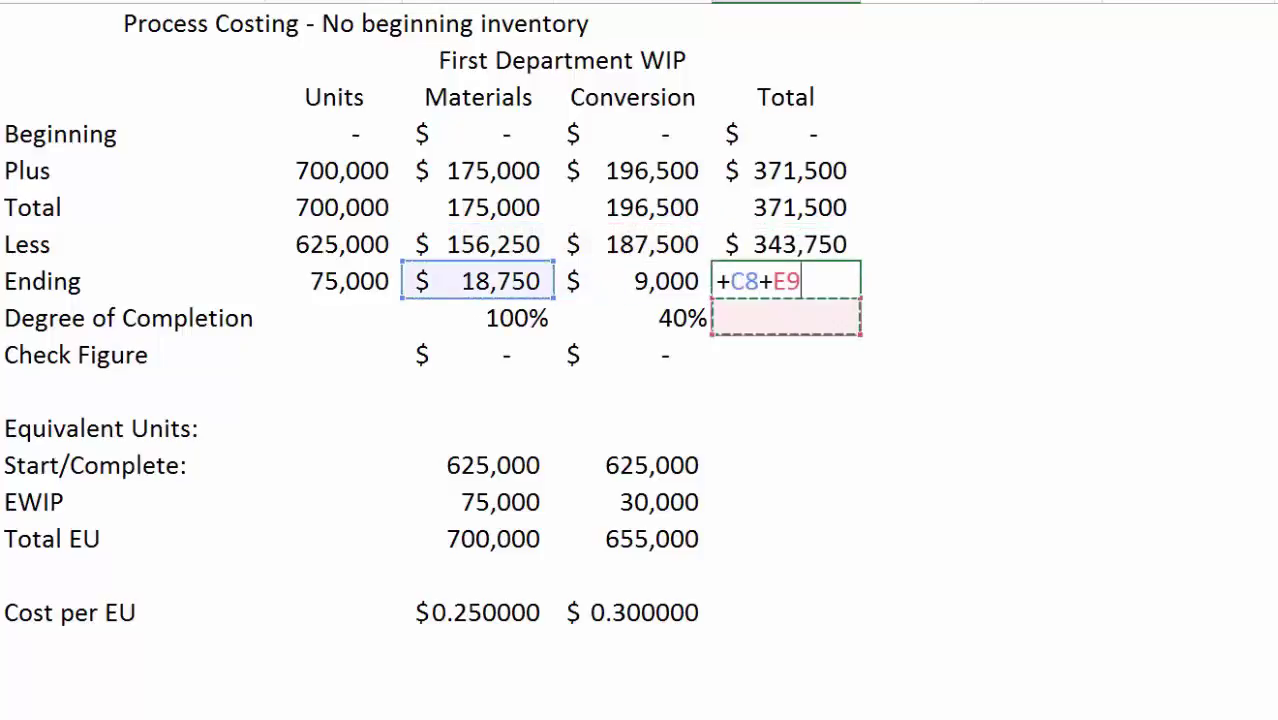
pyautogui.press('Up')
pyautogui.press('Left')
pyautogui.press('Return')
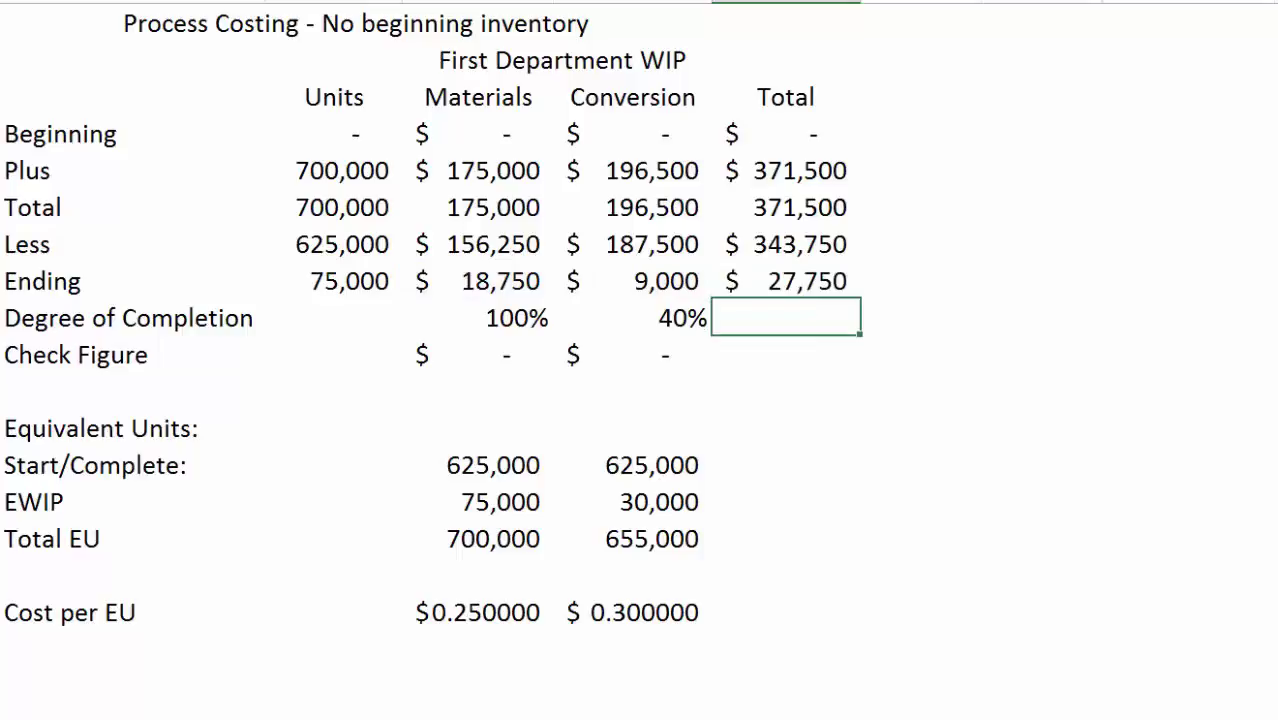
# - Calculate the Total column's Check Figure by subtracting the Less and Ending totals from the overall total, using +E6-E7-E8
pyautogui.press('Down')
pyautogui.write('+')
pyautogui.press('Up')
pyautogui.press('Up')
pyautogui.press('Up')
pyautogui.press('Up')
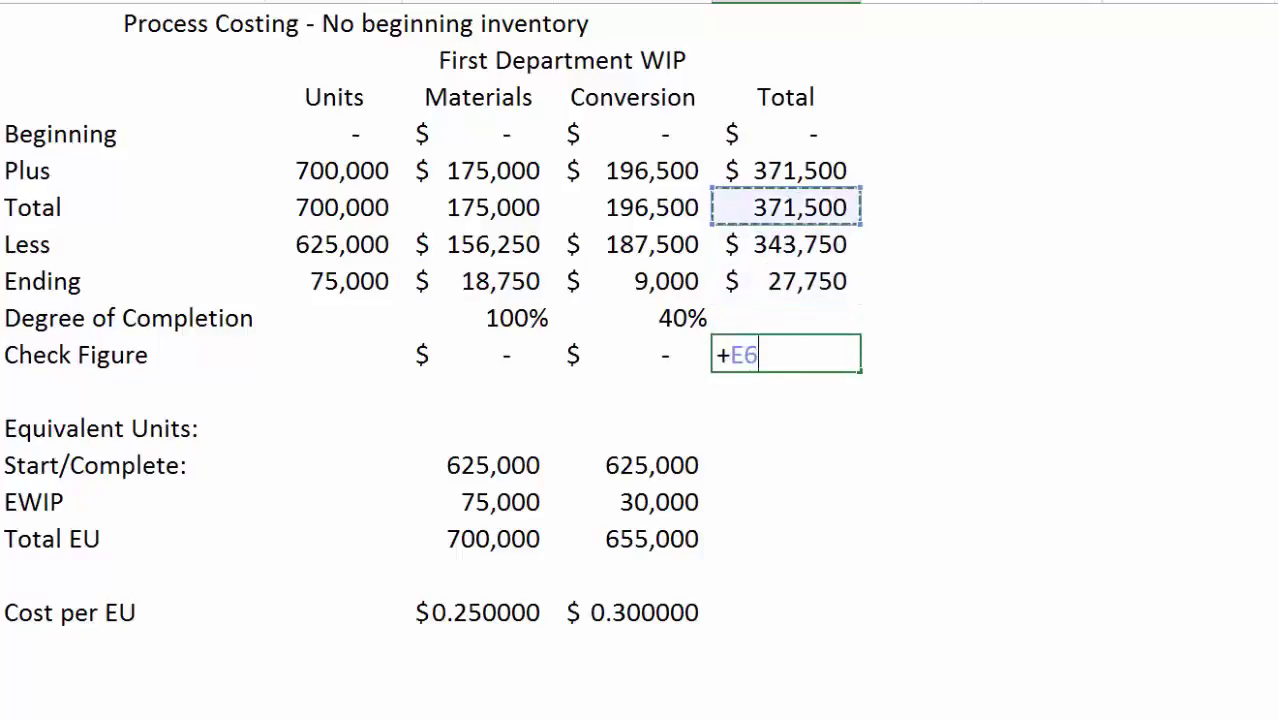
pyautogui.write('-')
pyautogui.press('Up')
pyautogui.press('Up')
pyautogui.press('Up')
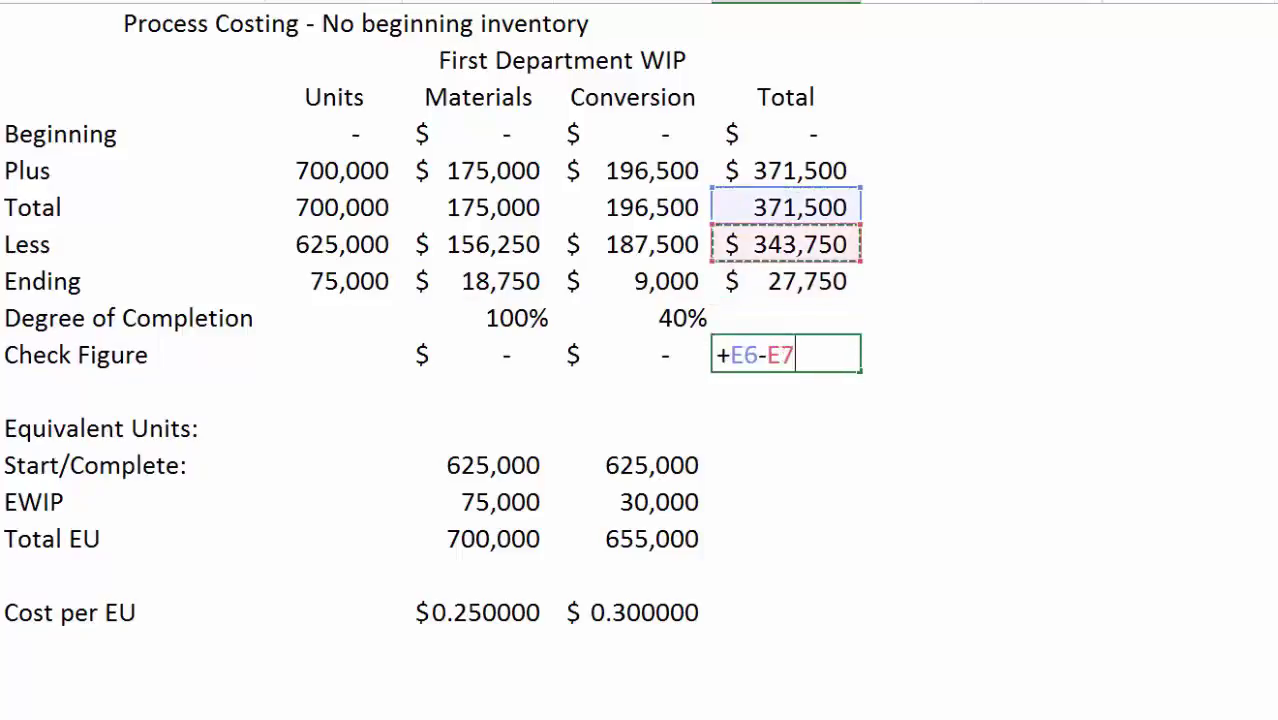
pyautogui.write('-')
pyautogui.press('Up')
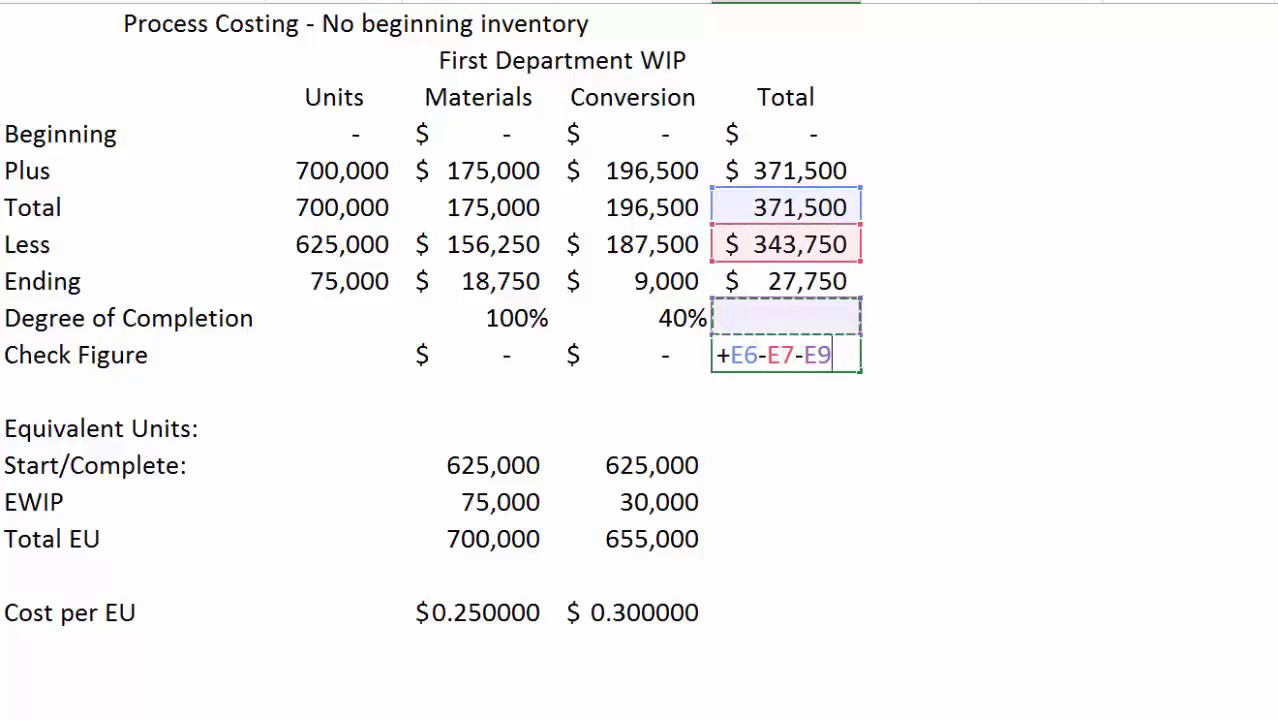
pyautogui.press('Up')
pyautogui.press('Return')
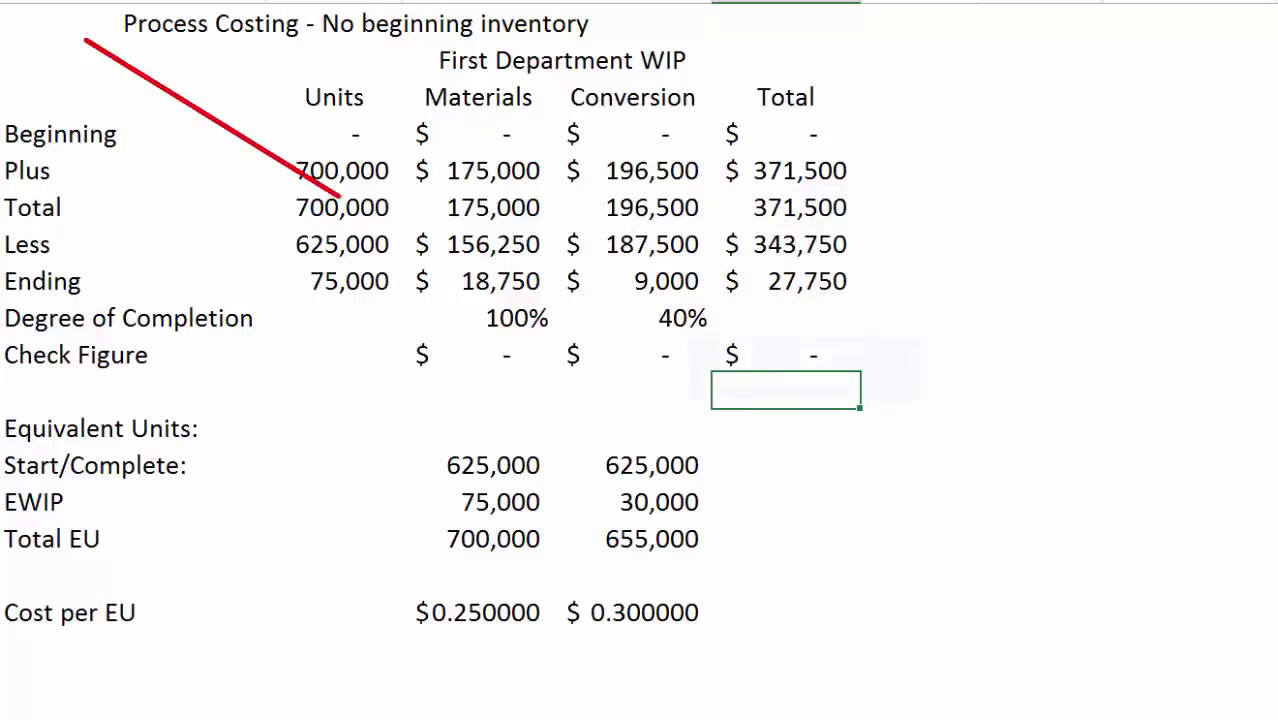
pyautogui.press('Up')
pyautogui.press('Up')
pyautogui.press('Up')
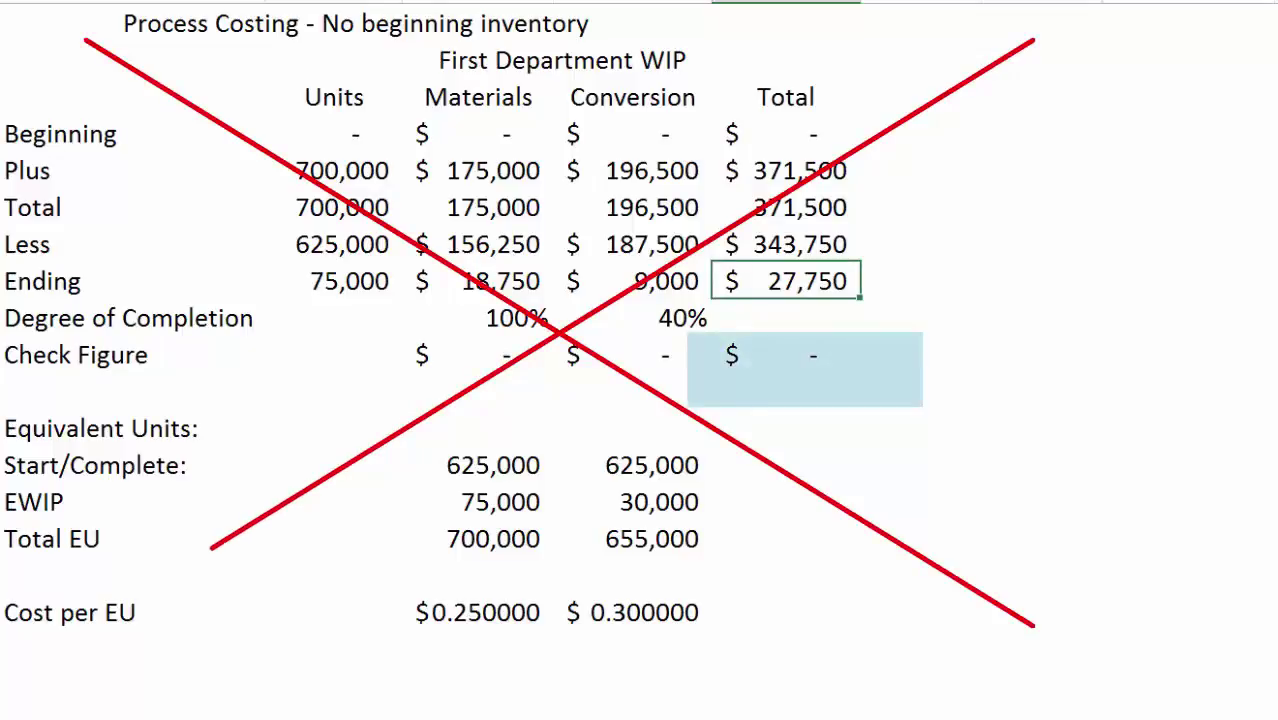
pyautogui.hotkey('alt', '=')
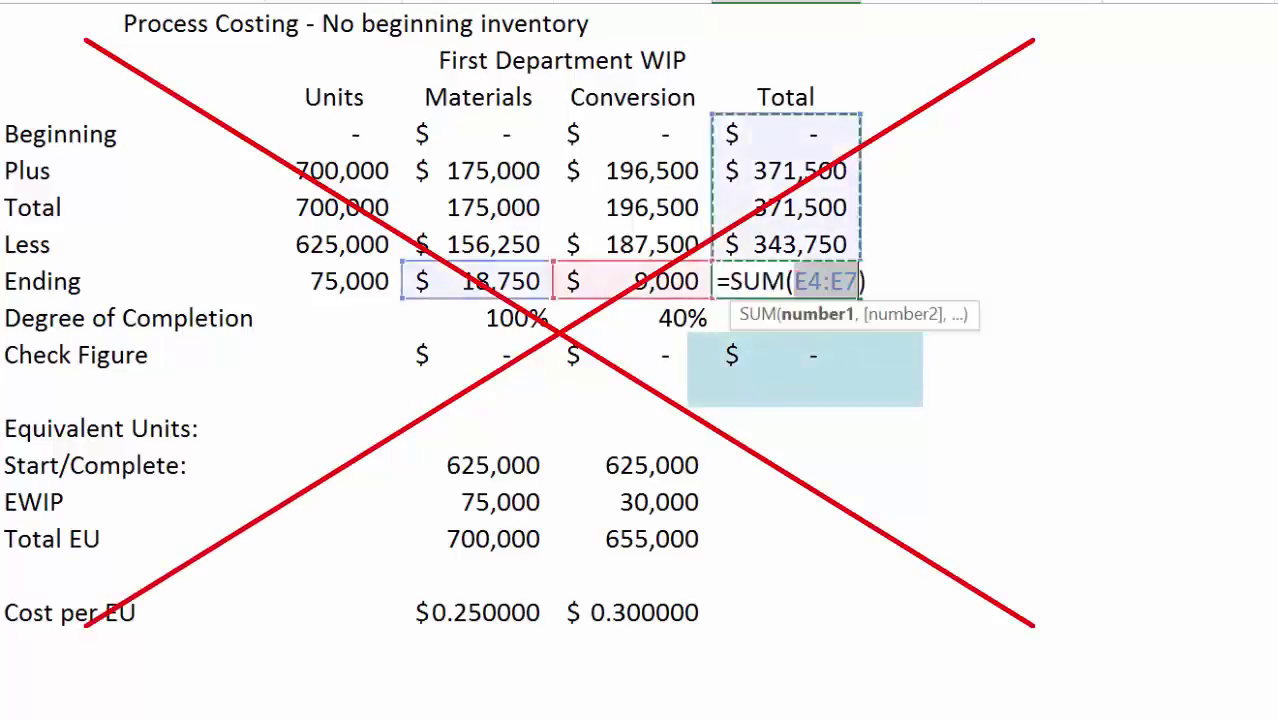
pyautogui.press('Left')
pyautogui.press('Left')
pyautogui.press('Left')
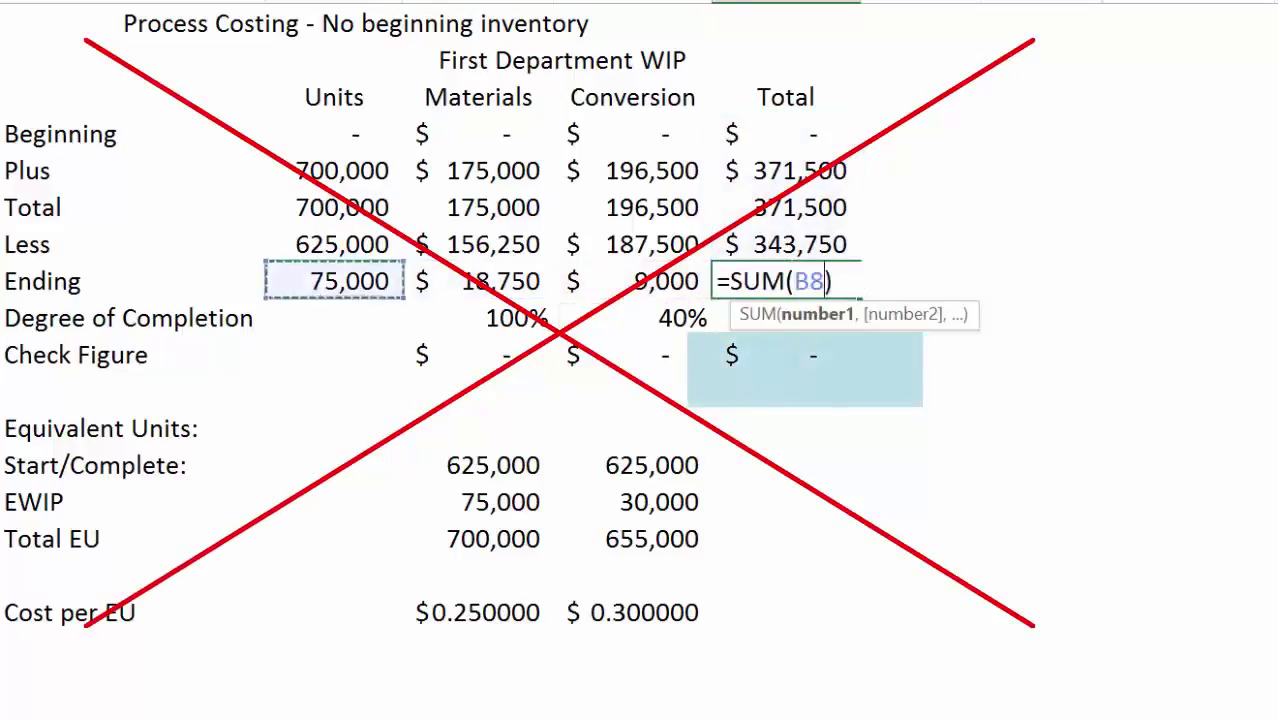
pyautogui.hotkey('shift', 'Right')
pyautogui.hotkey('shift', 'Right')
pyautogui.press('Return')
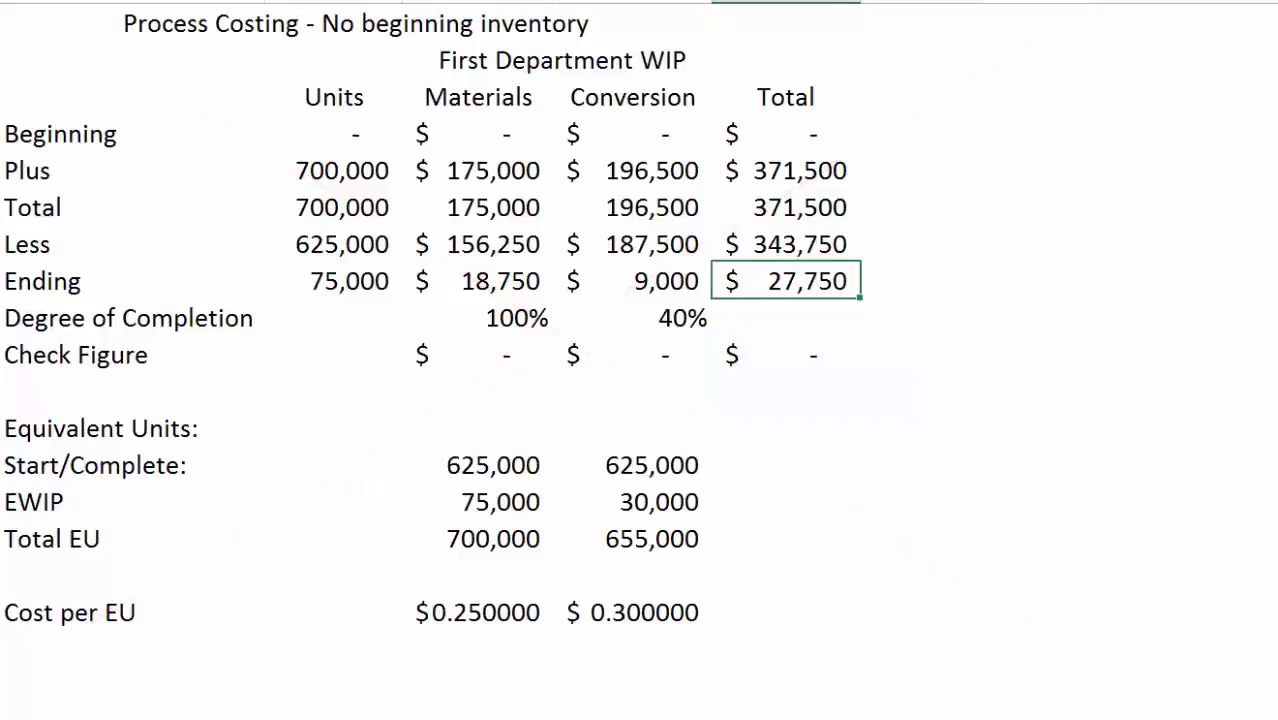
# - Enter the journal entry's debit line in G4:H4 beside the Beginning row, as 2nd Dept Wip with 343750
pyautogui.click(920, 169)
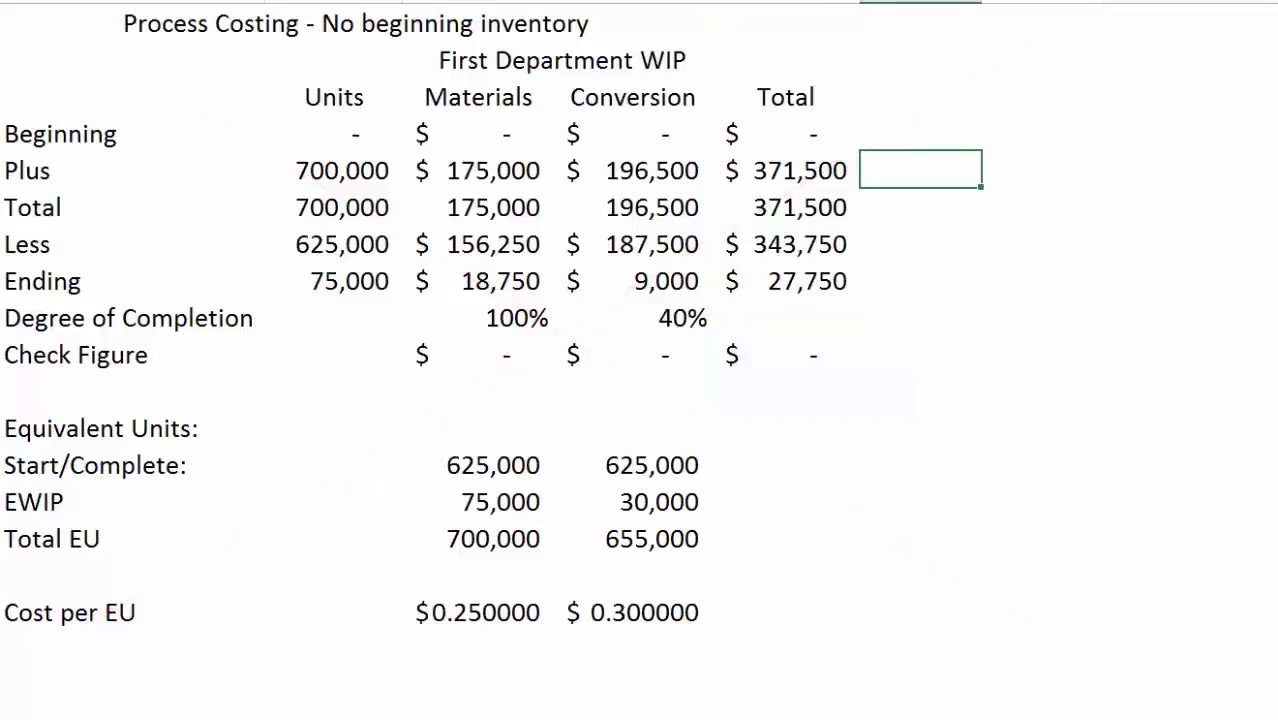
pyautogui.click(1017, 132)
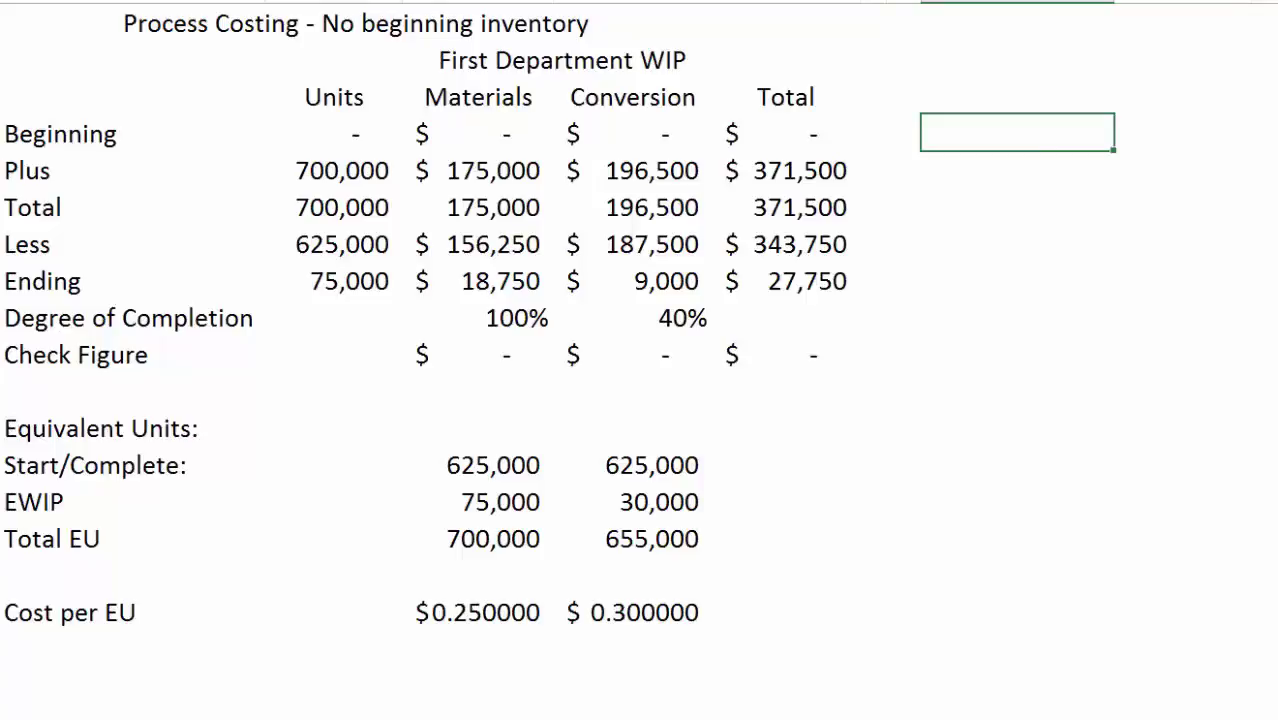
pyautogui.write('2nd Dep')
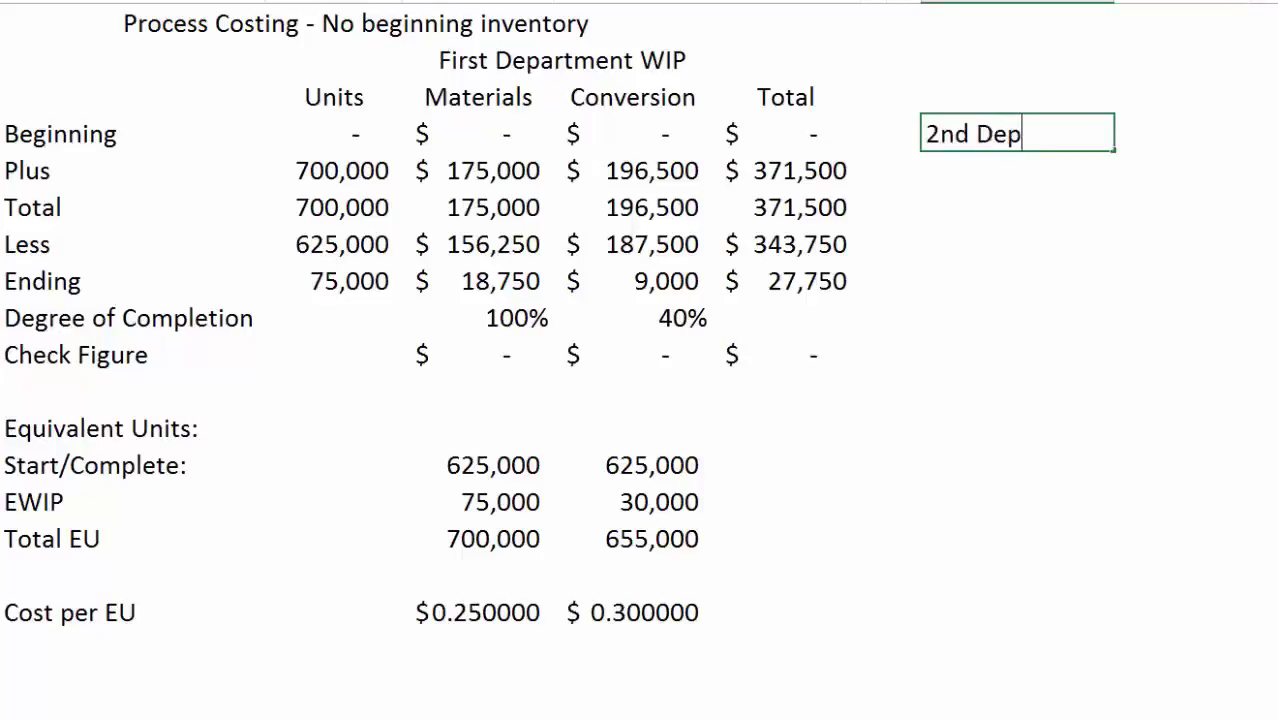
pyautogui.write('t Wip')
pyautogui.press('Tab')
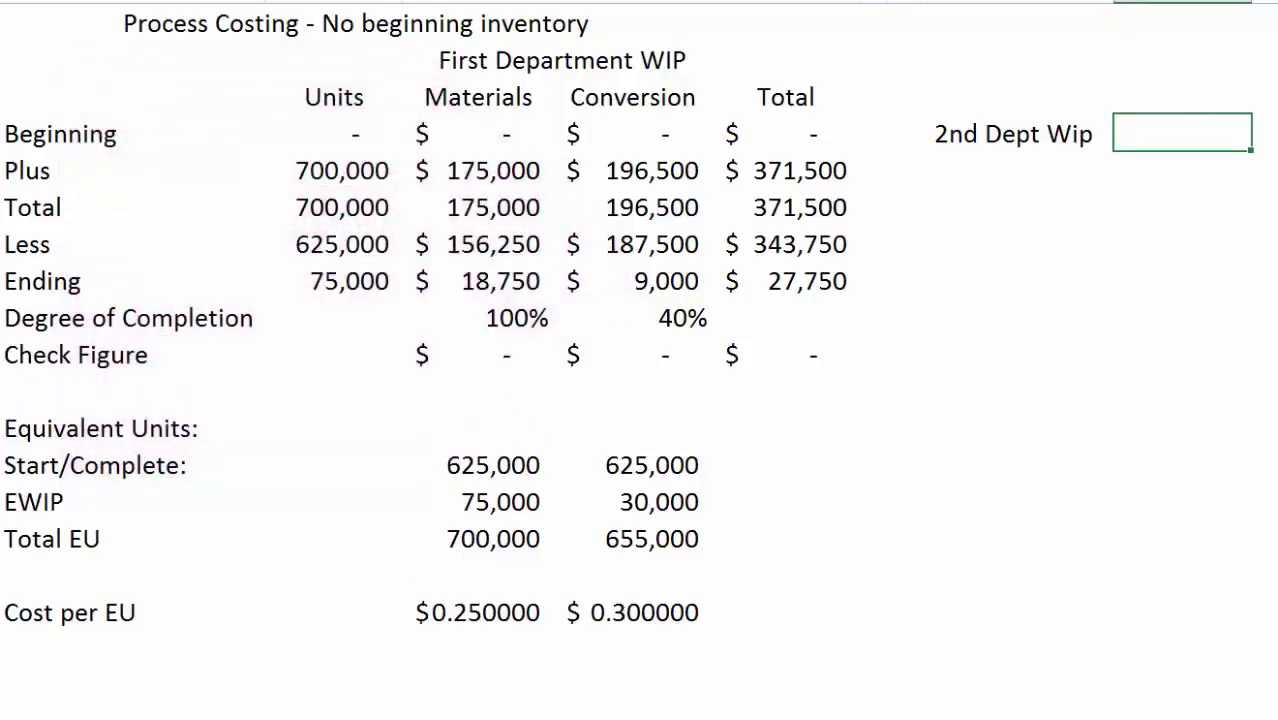
pyautogui.write('343750')
pyautogui.press('Return')
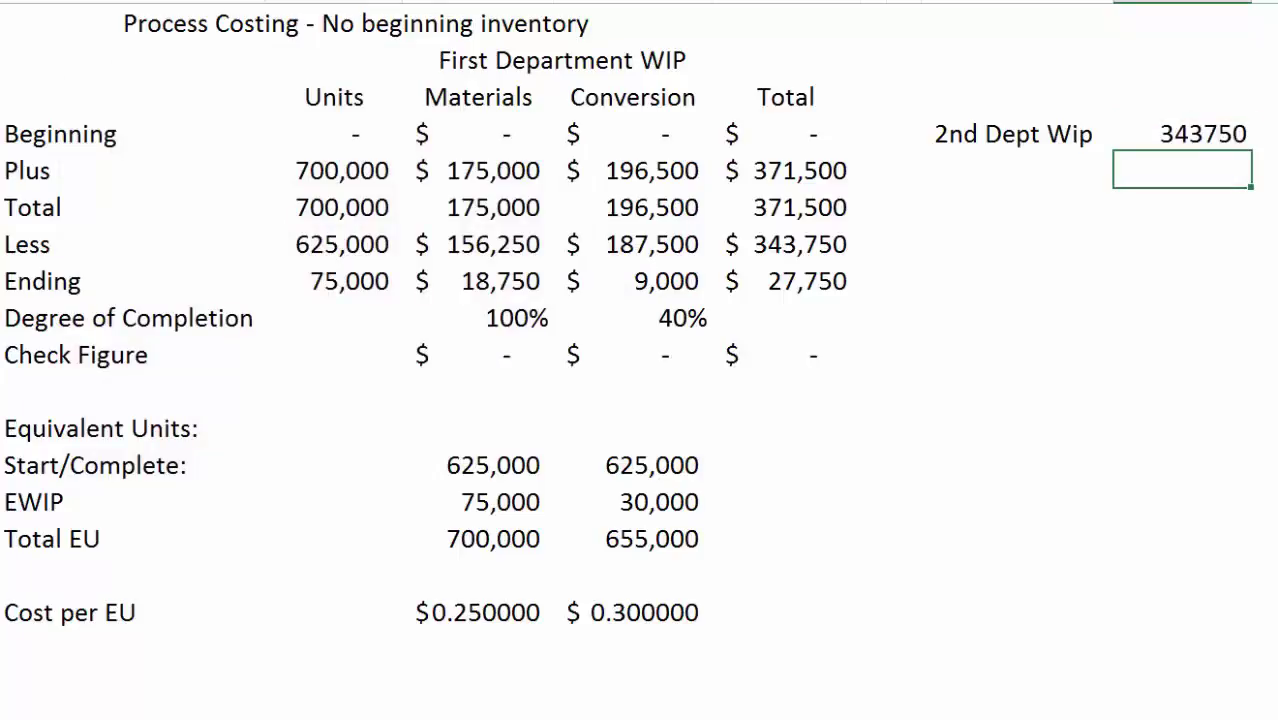
# - Enter the journal entry's credit line beneath the debit, with 1st Dept Wip in G5 and 343750 in I5
pyautogui.click(1017, 170)
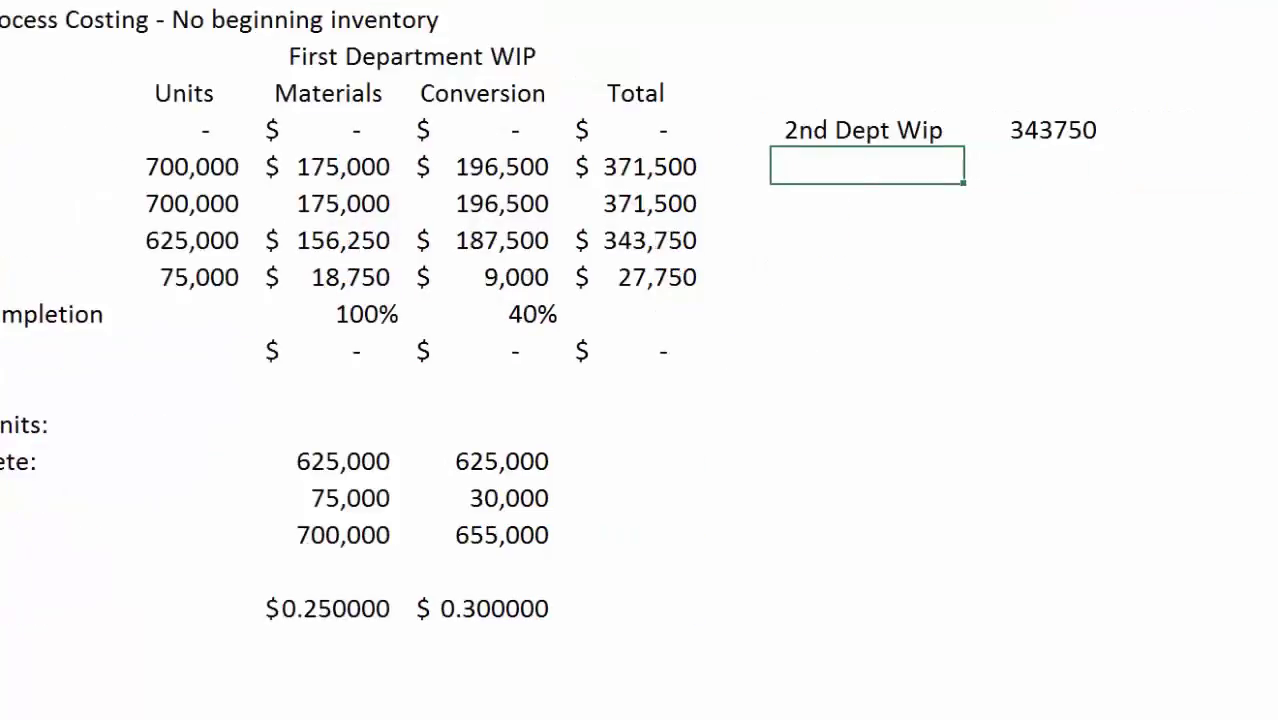
pyautogui.click(1032, 165)
pyautogui.click(866, 165)
pyautogui.write('1st')
pyautogui.write('Dept Wip')
pyautogui.press('Tab')
pyautogui.press('Tab')
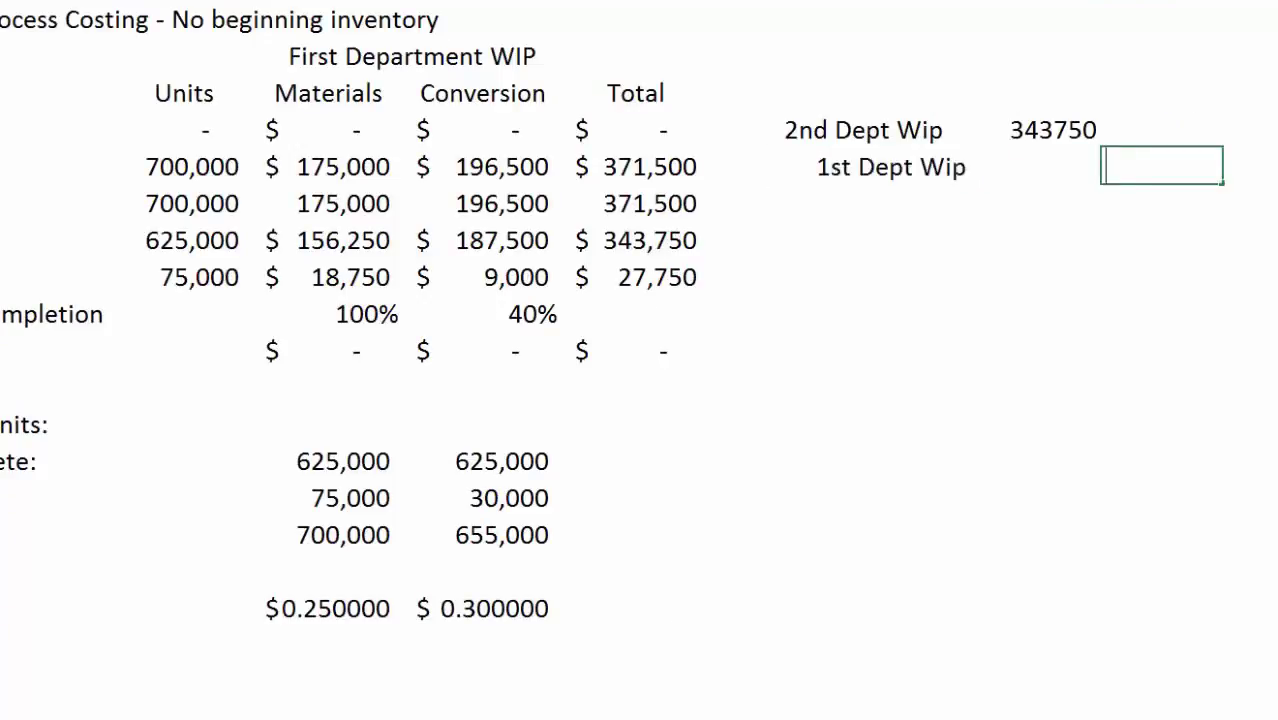
pyautogui.write('343750')
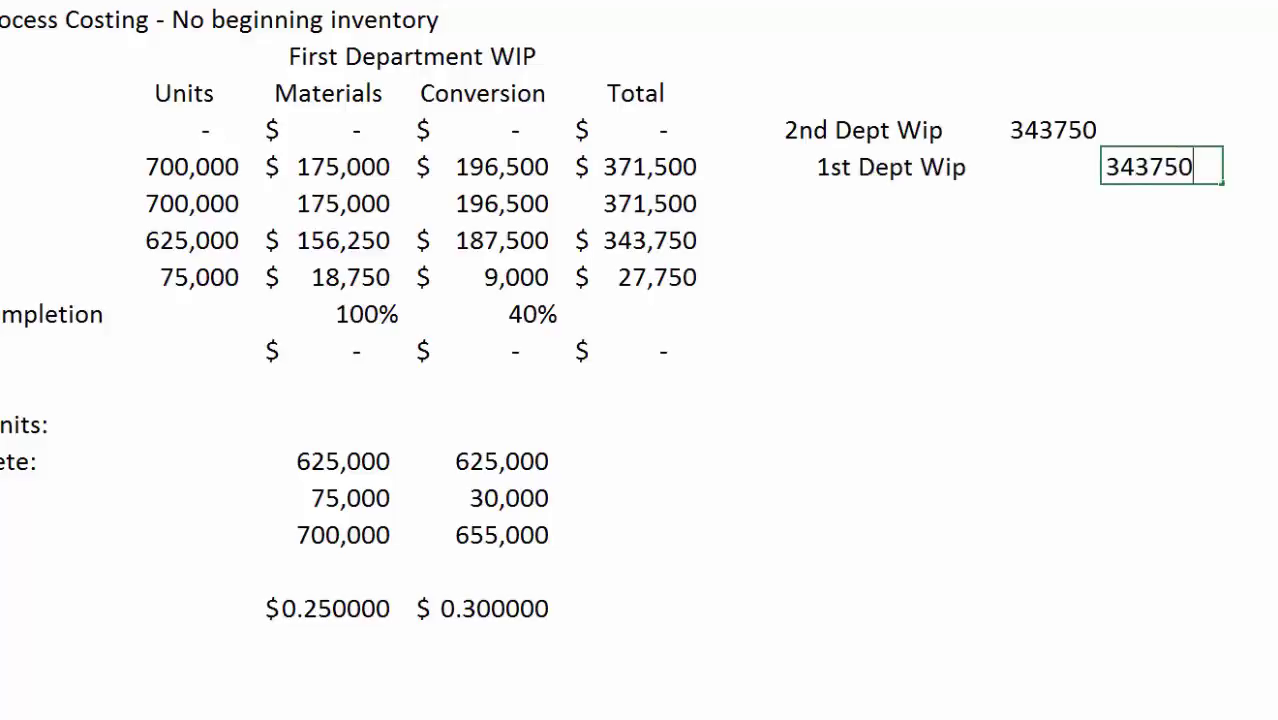
pyautogui.press('Return')
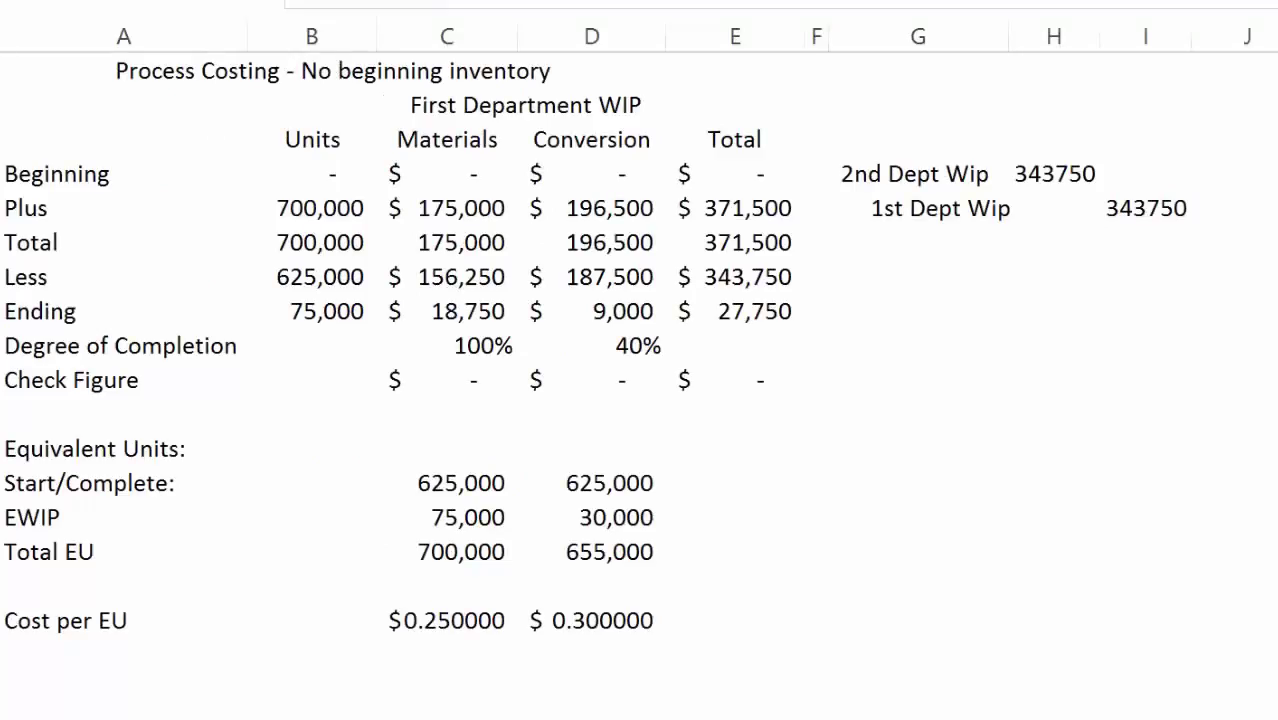
# - Calculate the cost per unit transferred out in G7 by dividing the Less row's total cost by its units, using +E7/B7
pyautogui.click(917, 276)
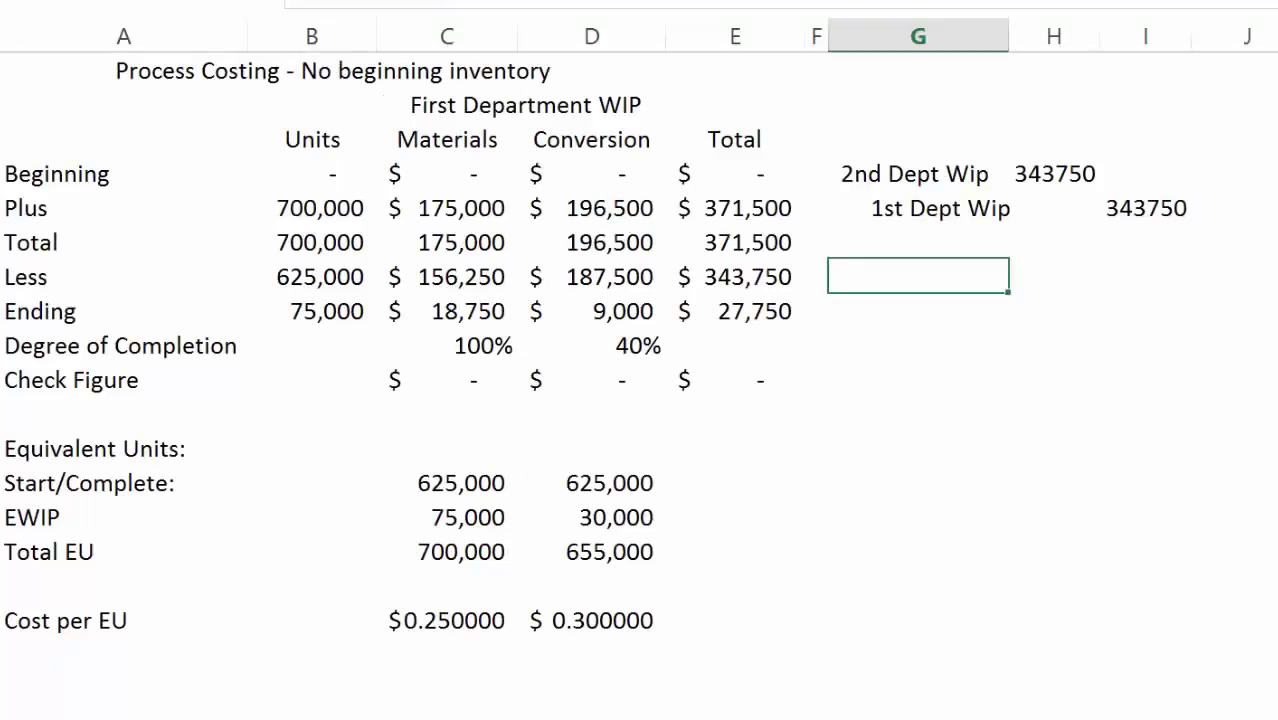
pyautogui.write('+')
pyautogui.press('Left')
pyautogui.press('Left')
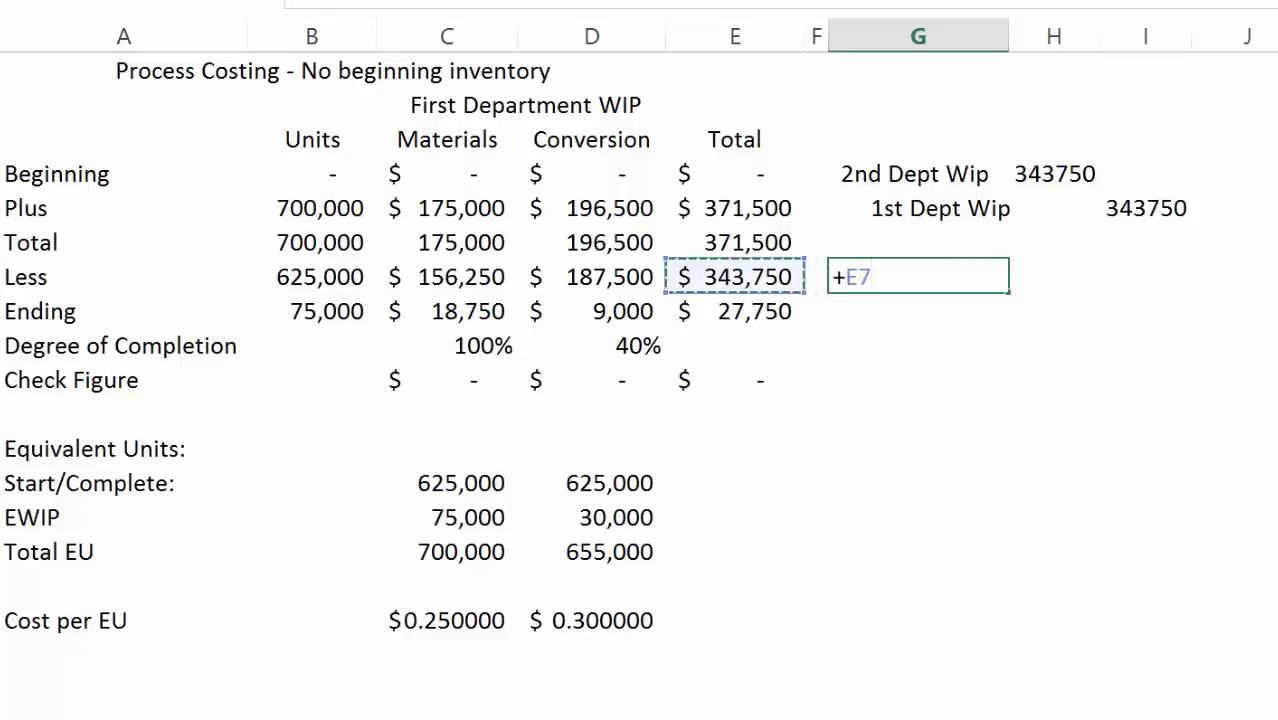
pyautogui.write('/')
pyautogui.press('Left')
pyautogui.press('Left')
pyautogui.press('Left')
pyautogui.press('Left')
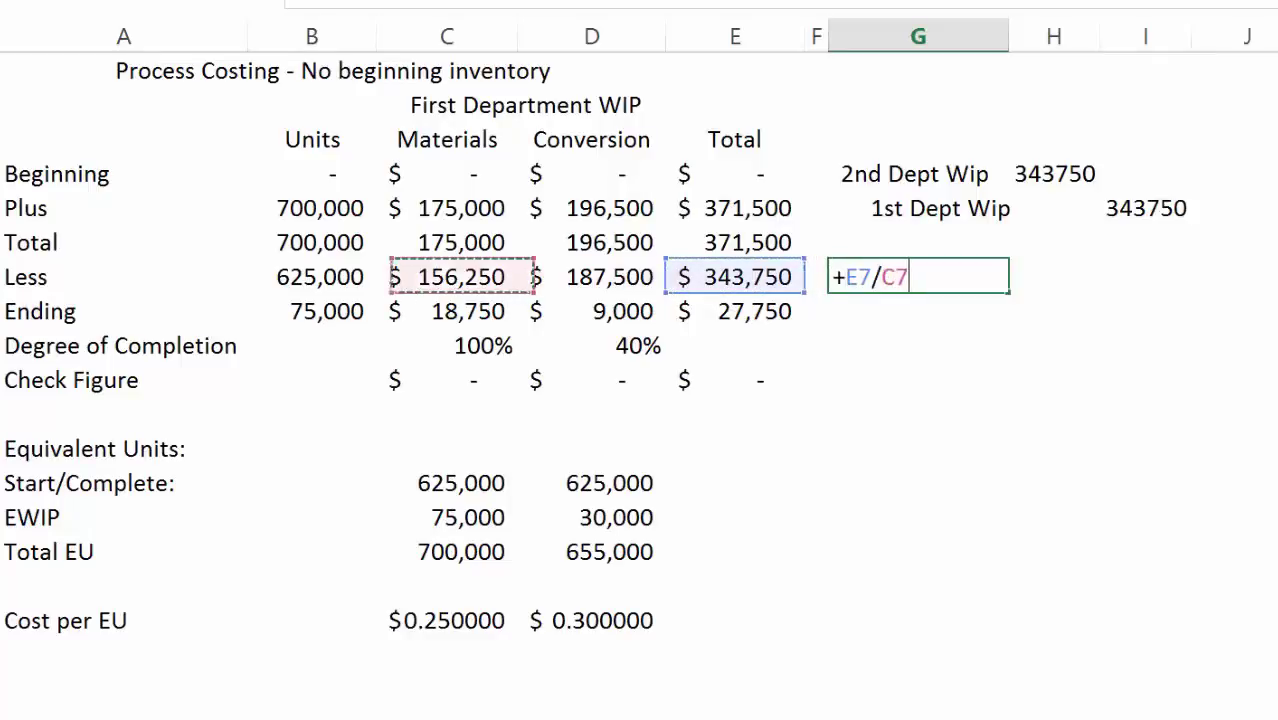
pyautogui.press('Left')
pyautogui.press('Return')
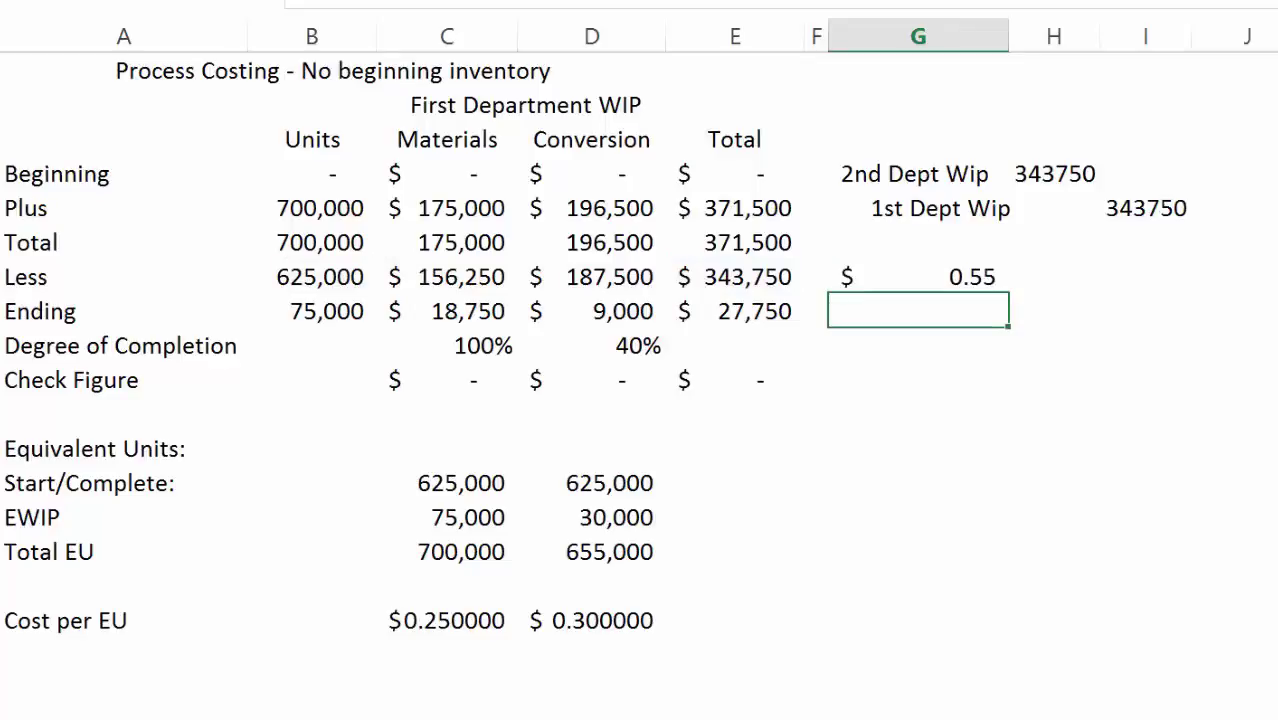
# - Calculate the total Cost per EU in E17 by adding the Materials and Conversion costs per unit, using +C17+D17
pyautogui.click(734, 620)
pyautogui.write('+')
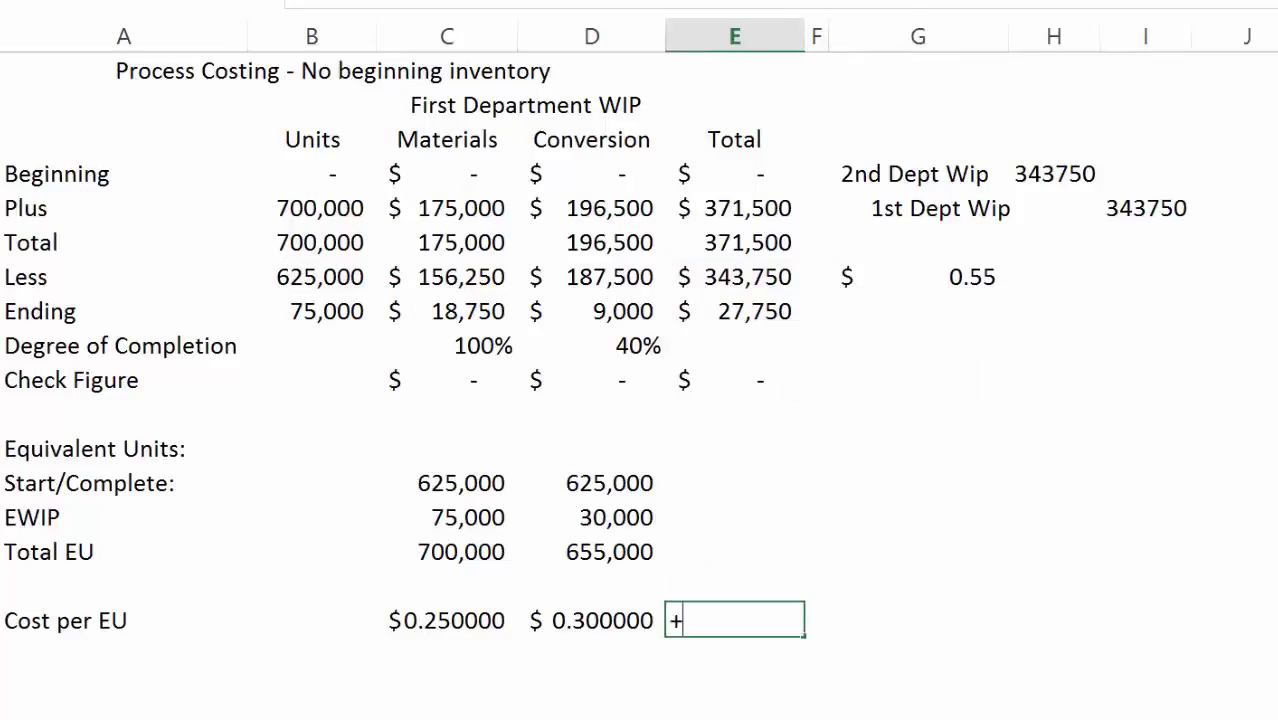
pyautogui.press('Left')
pyautogui.press('Left')
pyautogui.write('+')
pyautogui.press('Left')
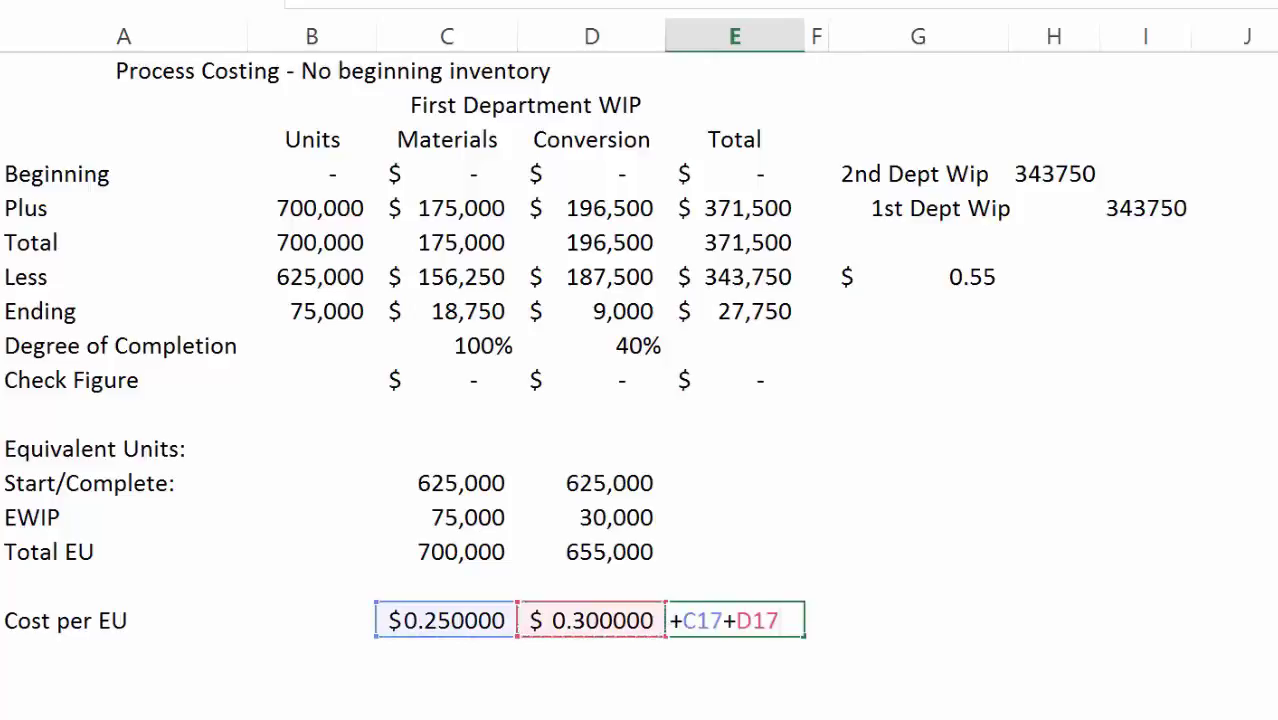
pyautogui.press('Return')
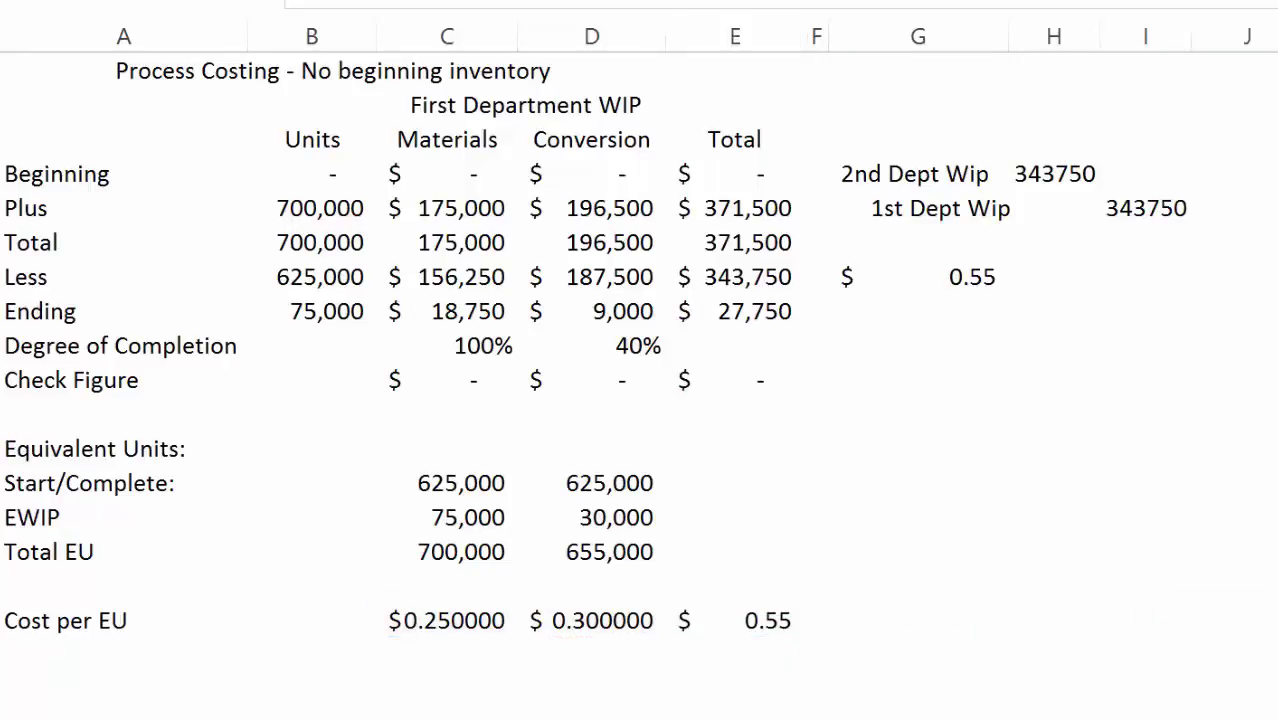